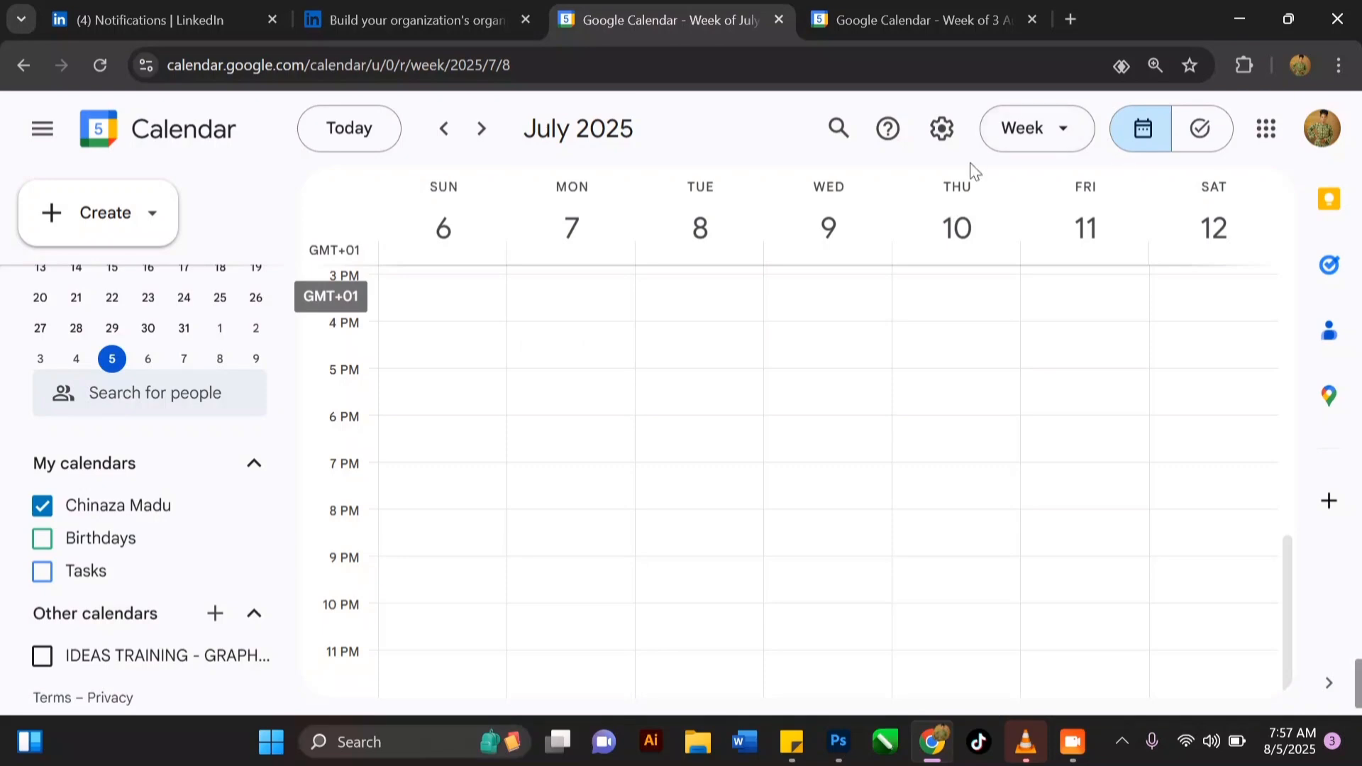
Look through the primary time zone choices in the calendar's general settings and return to the week view without changing the zone
click(950, 130)
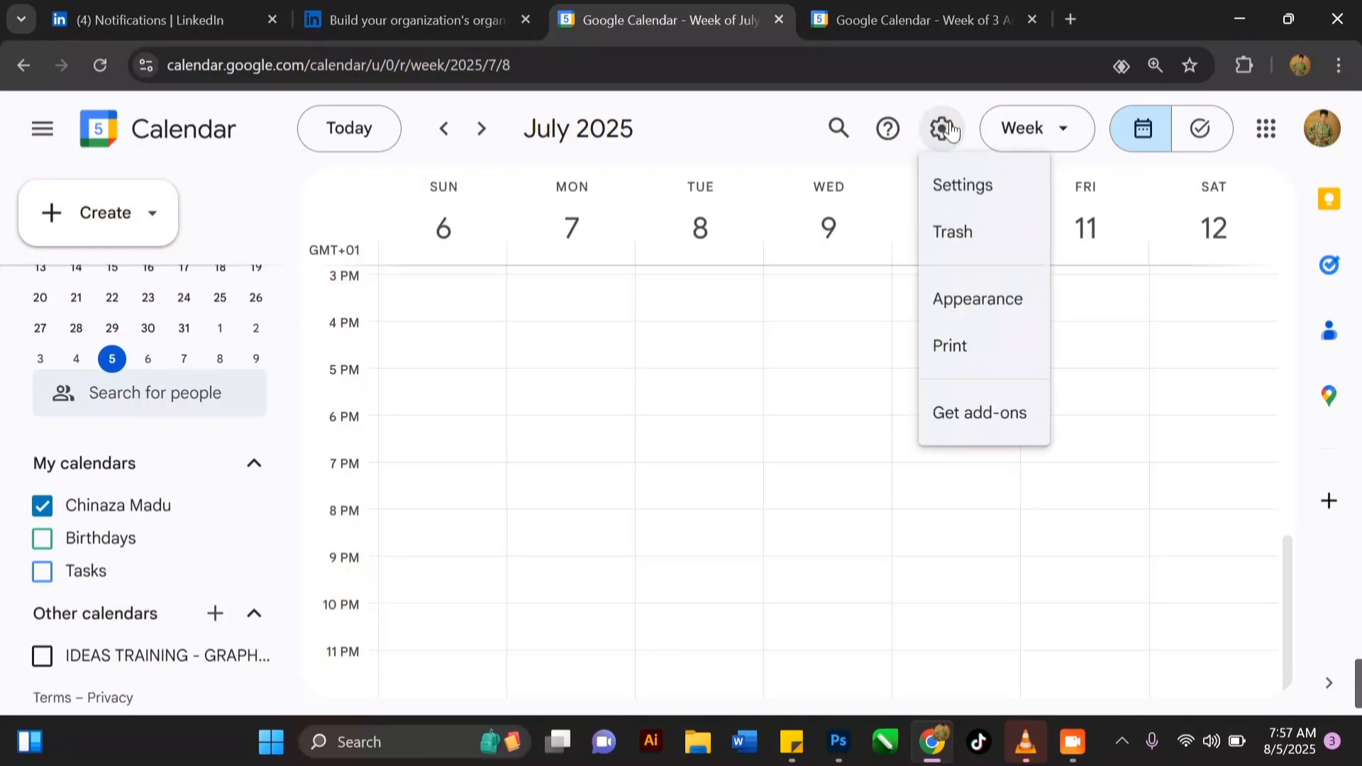
click(955, 190)
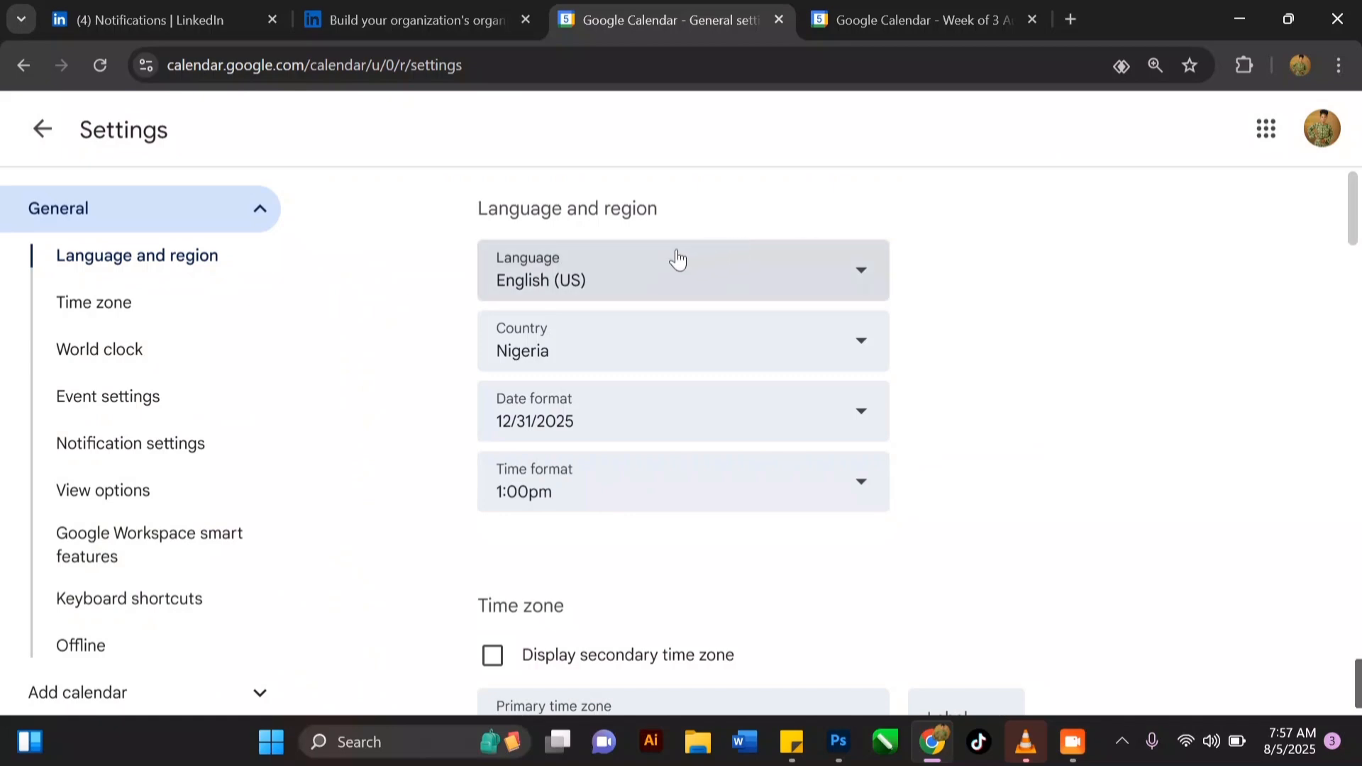
scroll(613, 411, down, 4)
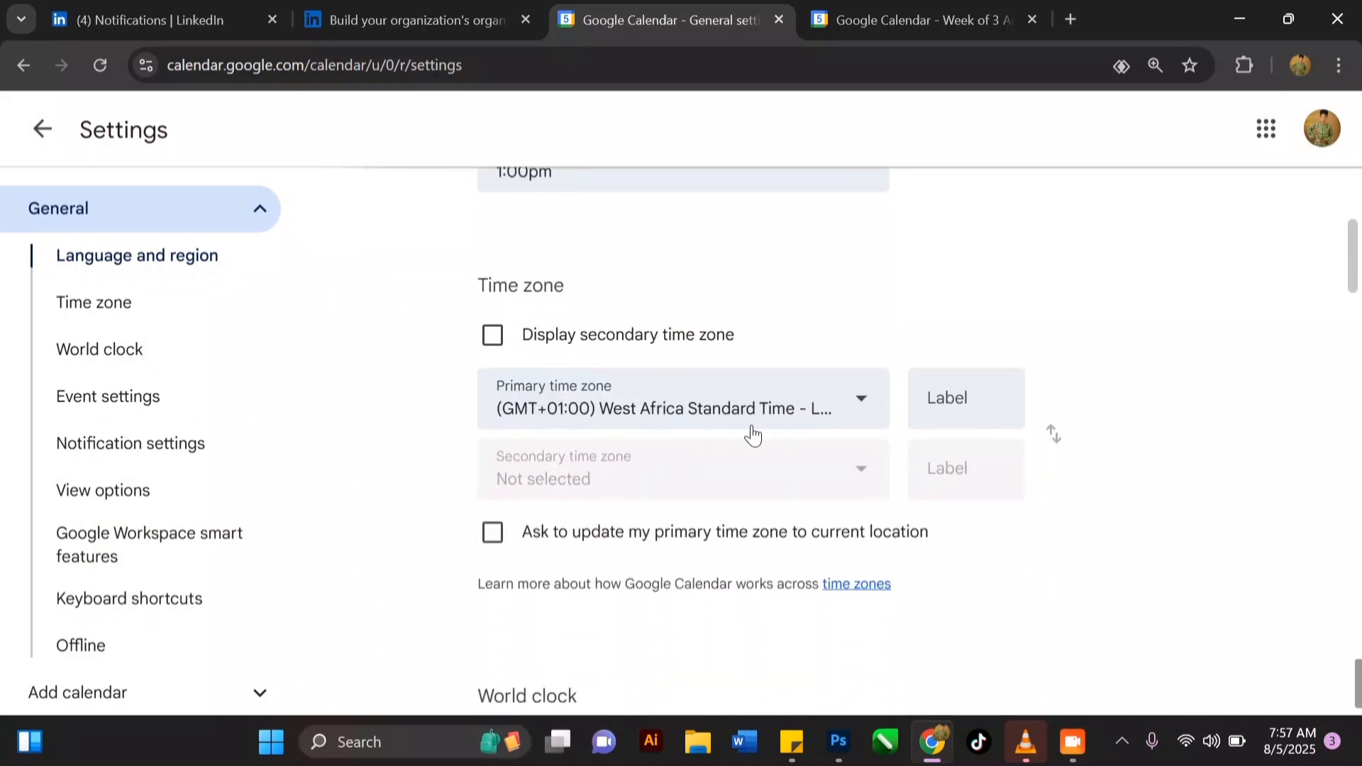
click(863, 404)
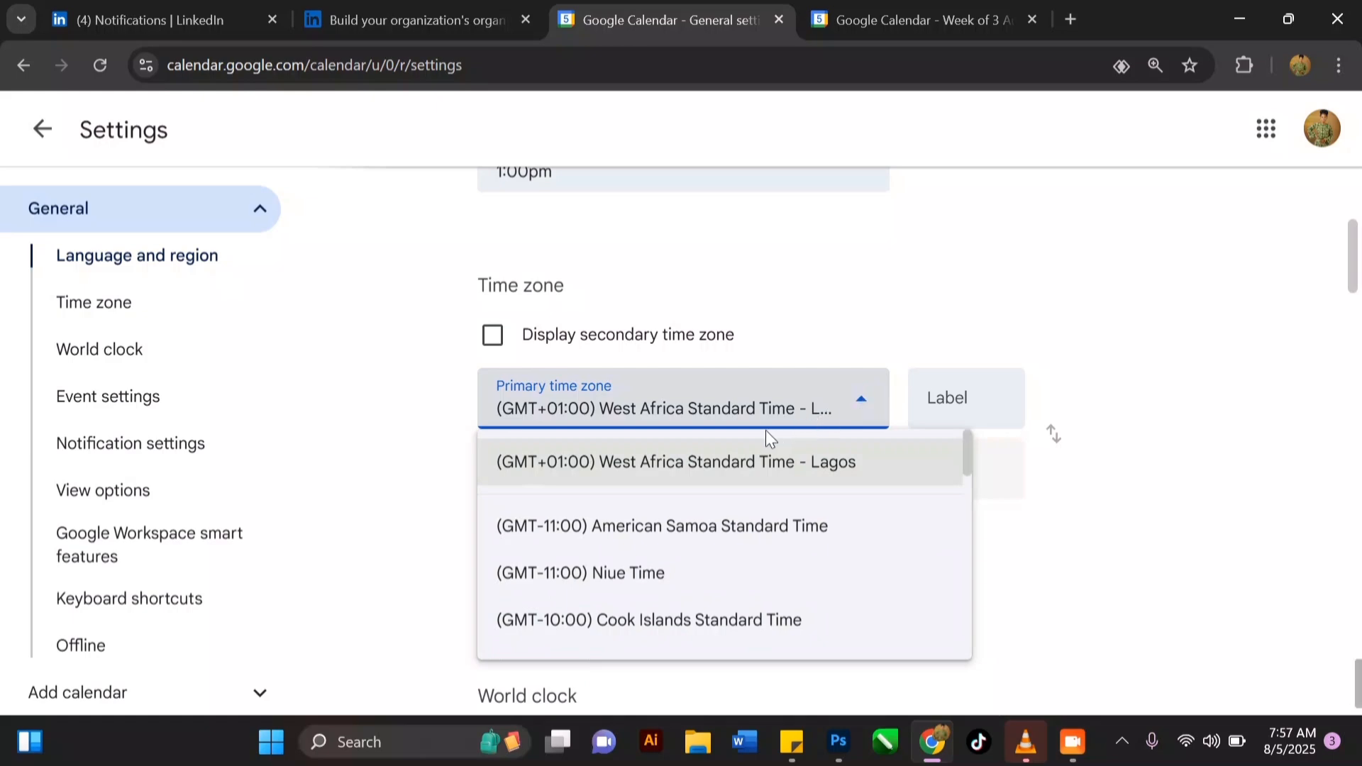
scroll(640, 536, down, 3)
scroll(641, 535, down, 10)
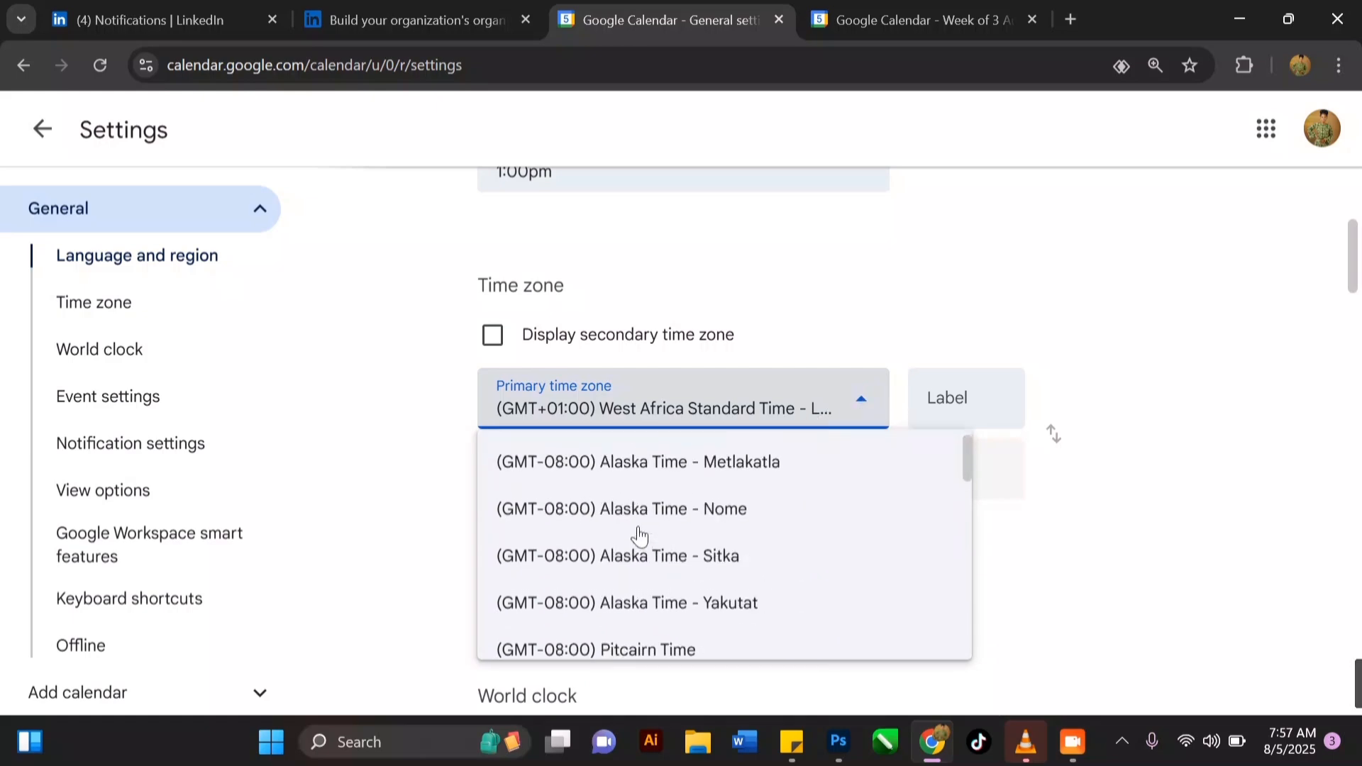
scroll(640, 536, down, 3)
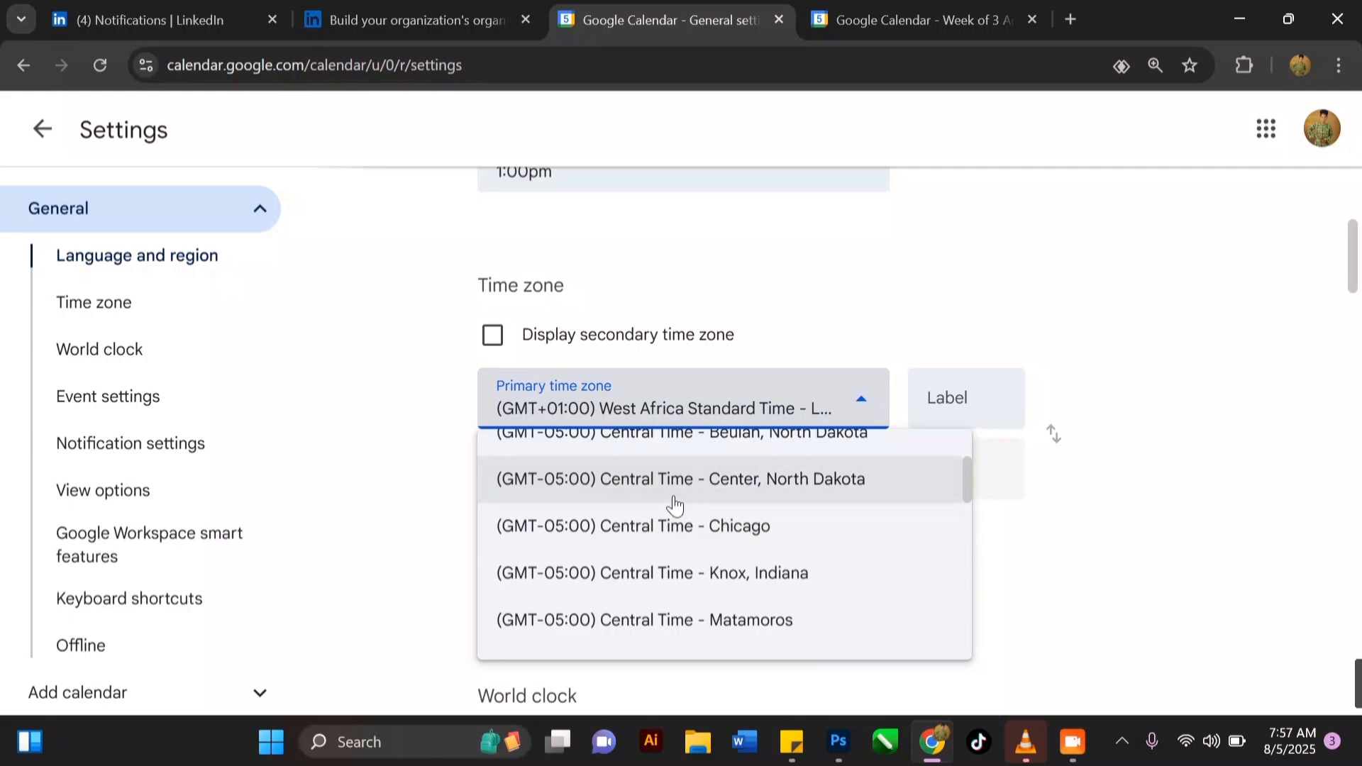
scroll(674, 505, down, 8)
scroll(674, 505, up, 8)
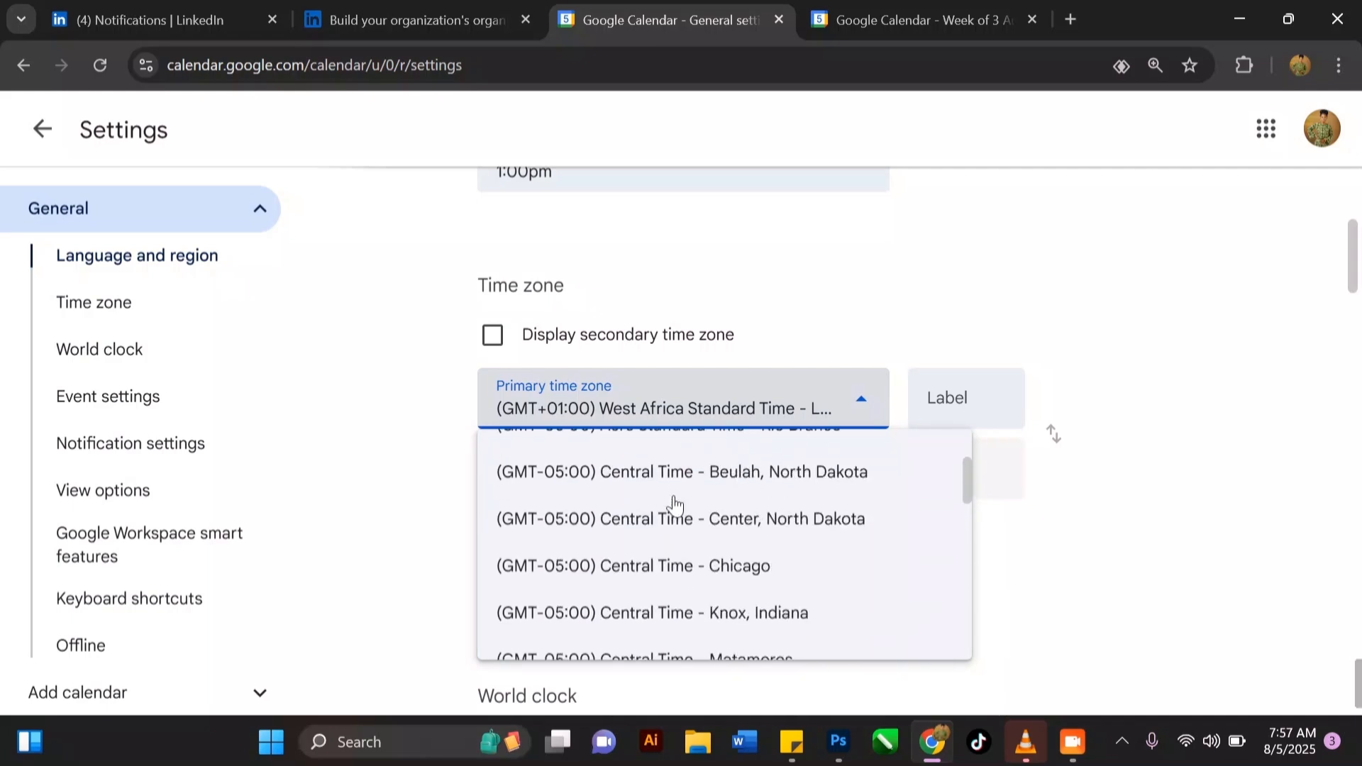
scroll(675, 505, up, 15)
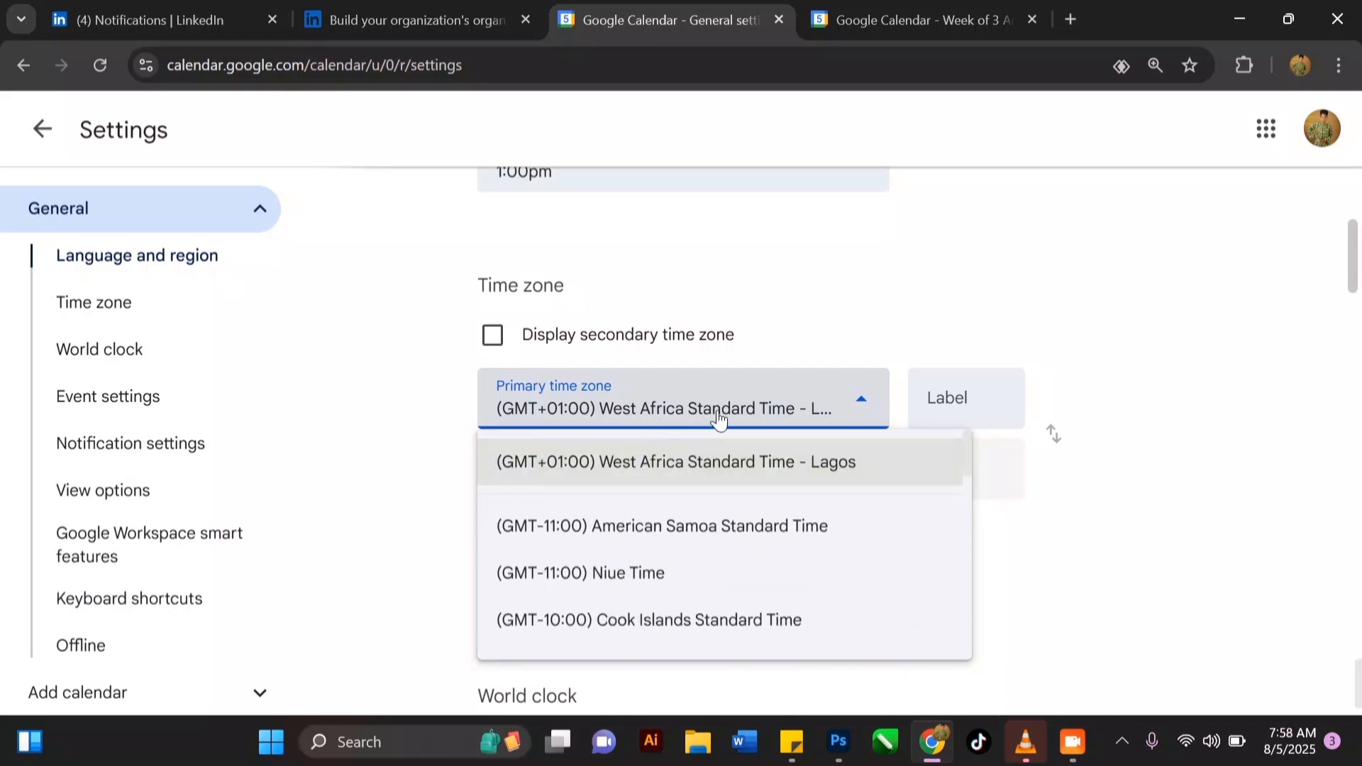
click(747, 407)
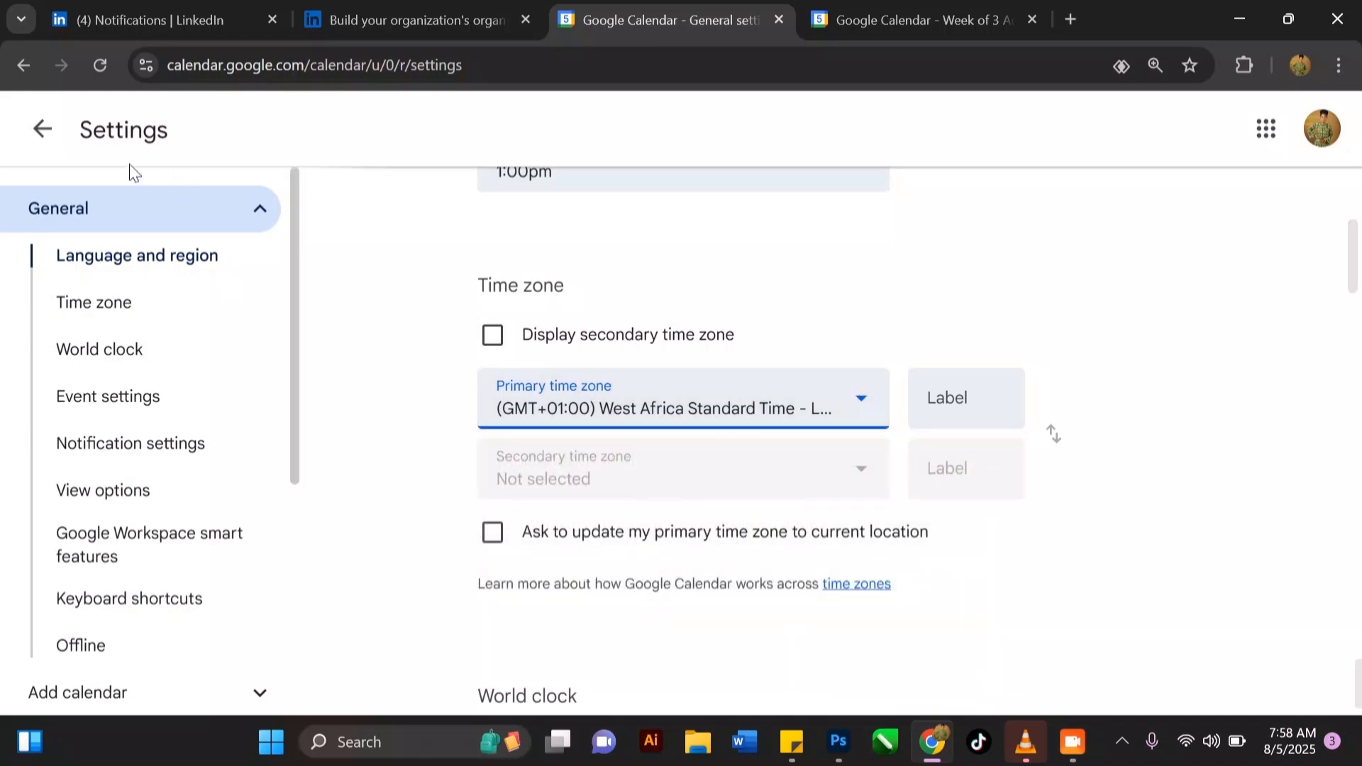
click(44, 131)
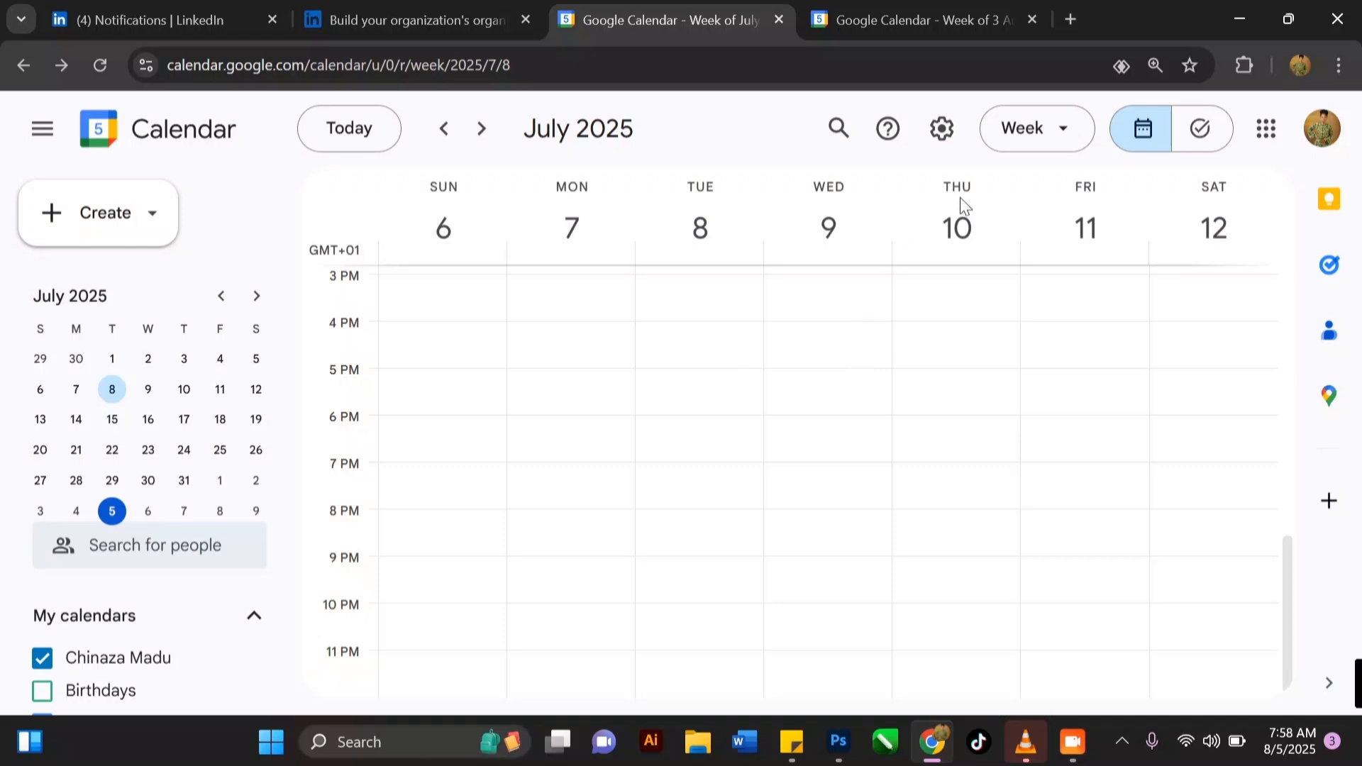
Enable the display of a secondary time zone in the calendar's general settings
click(944, 132)
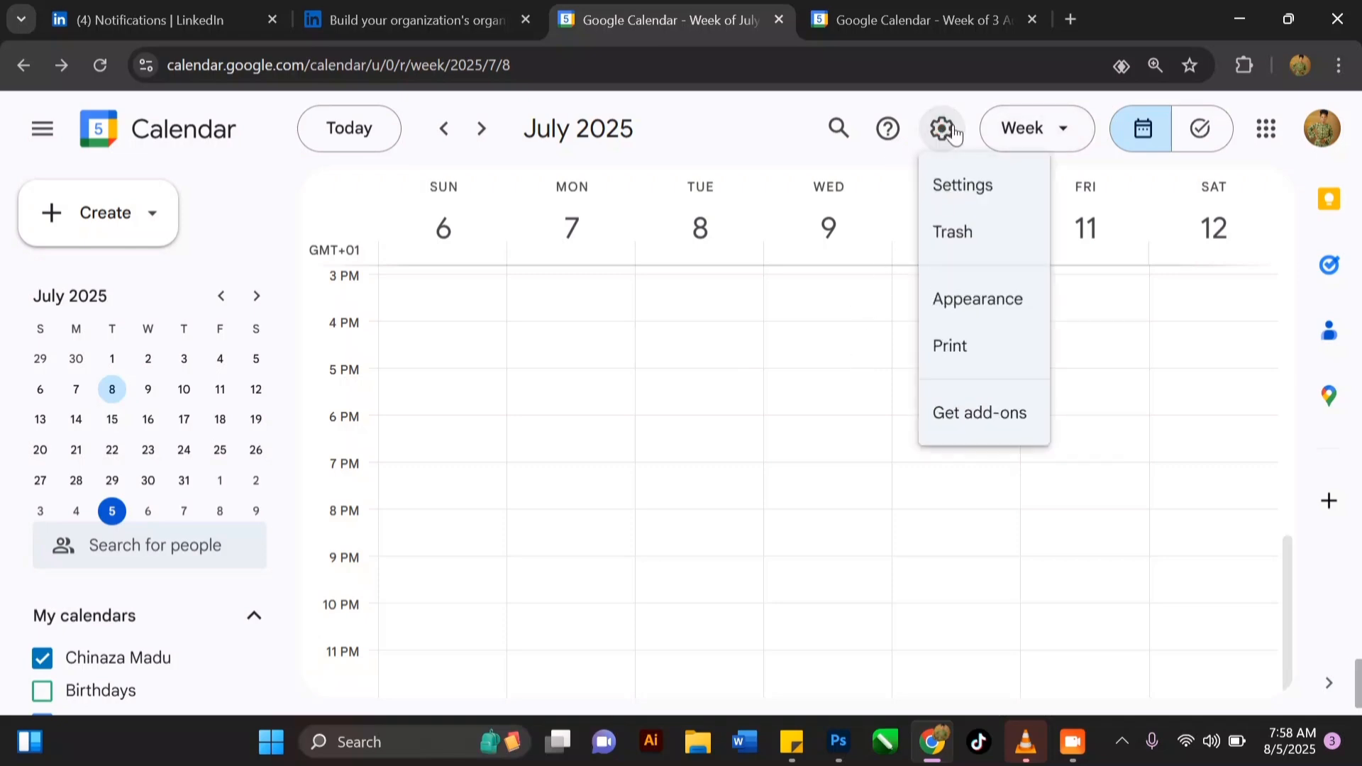
click(959, 200)
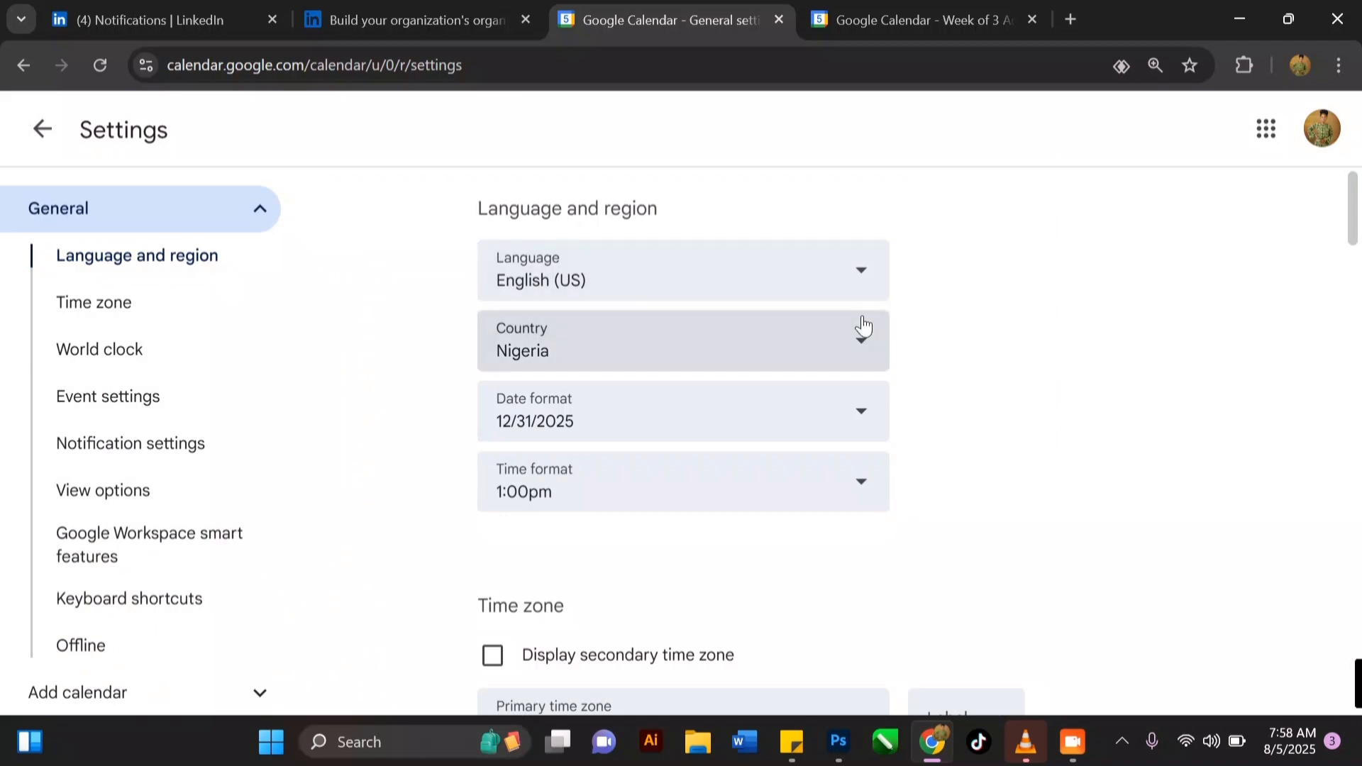
scroll(642, 311, down, 5)
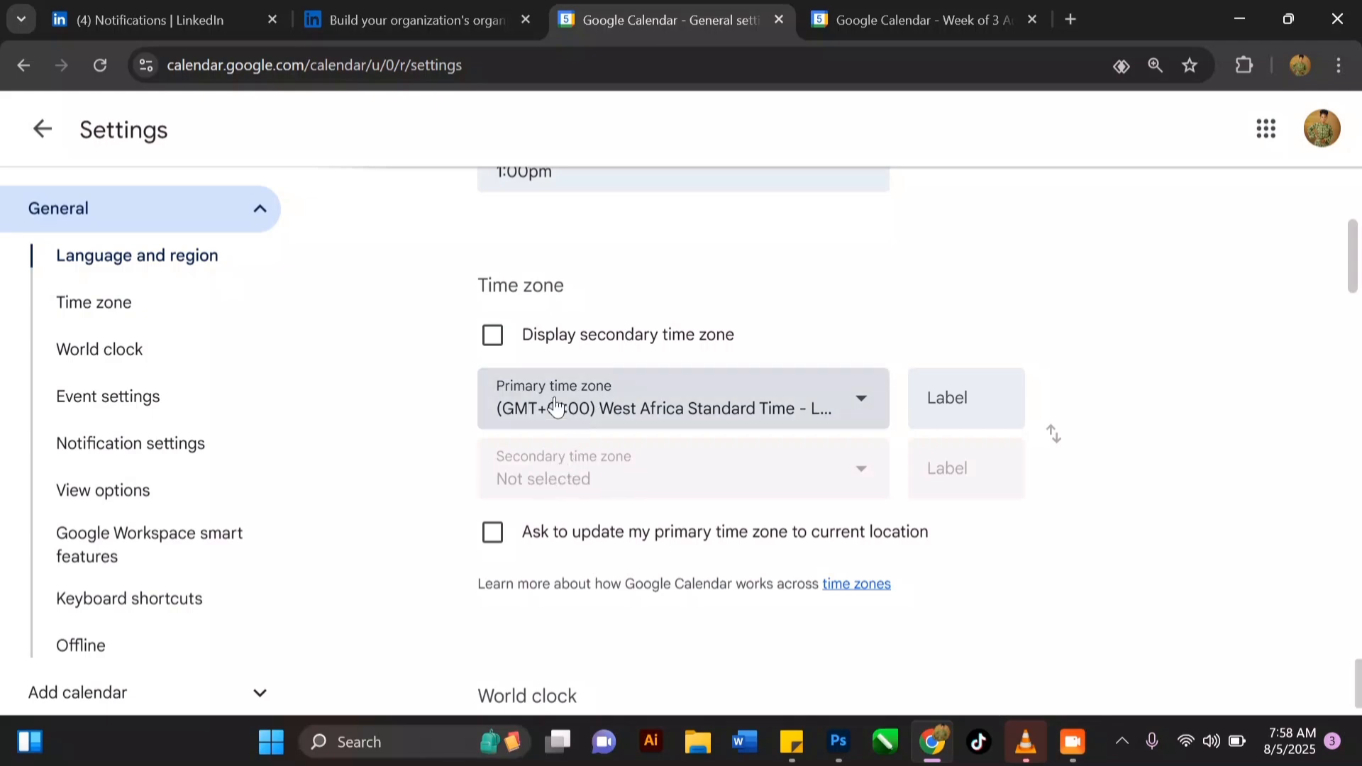
click(493, 336)
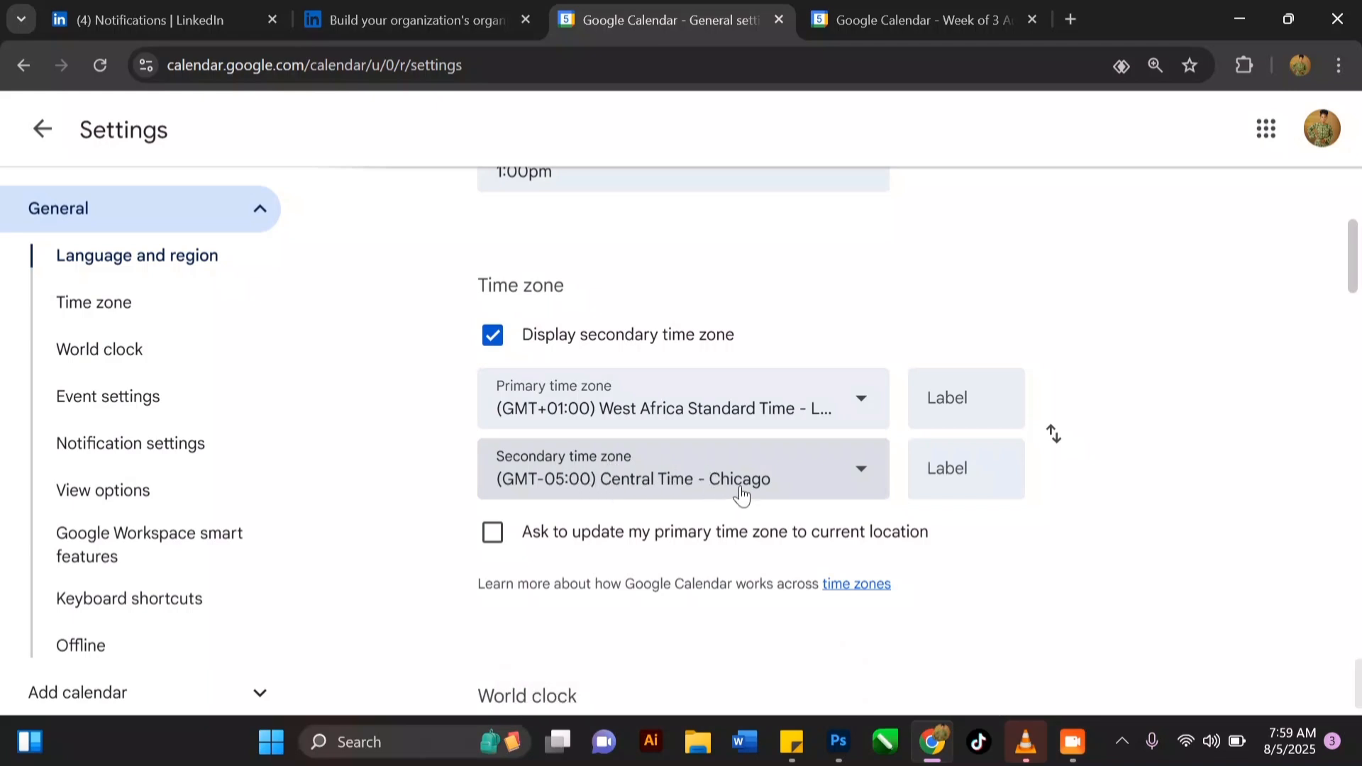
Browse the secondary time zone choices and select (GMT-05:00) Central Time - Chicago
click(867, 469)
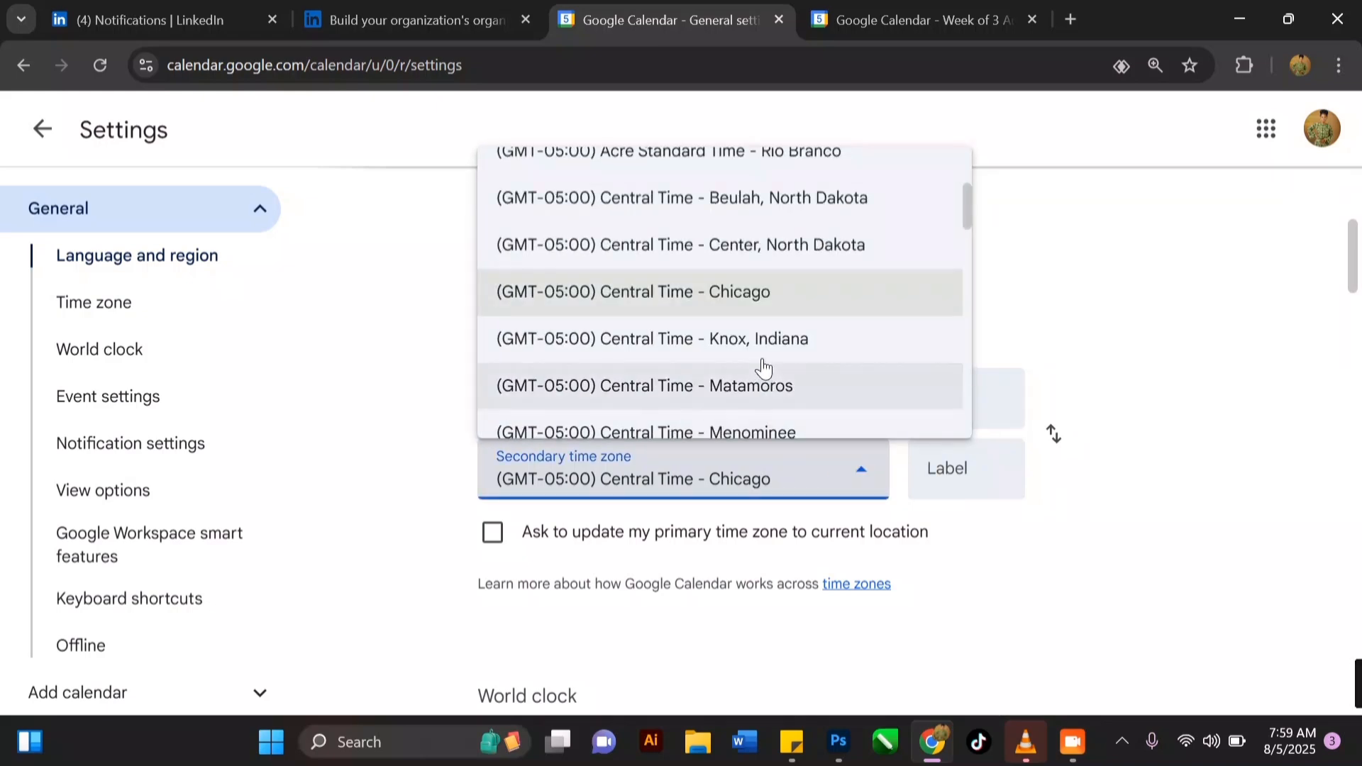
scroll(737, 184, down, 5)
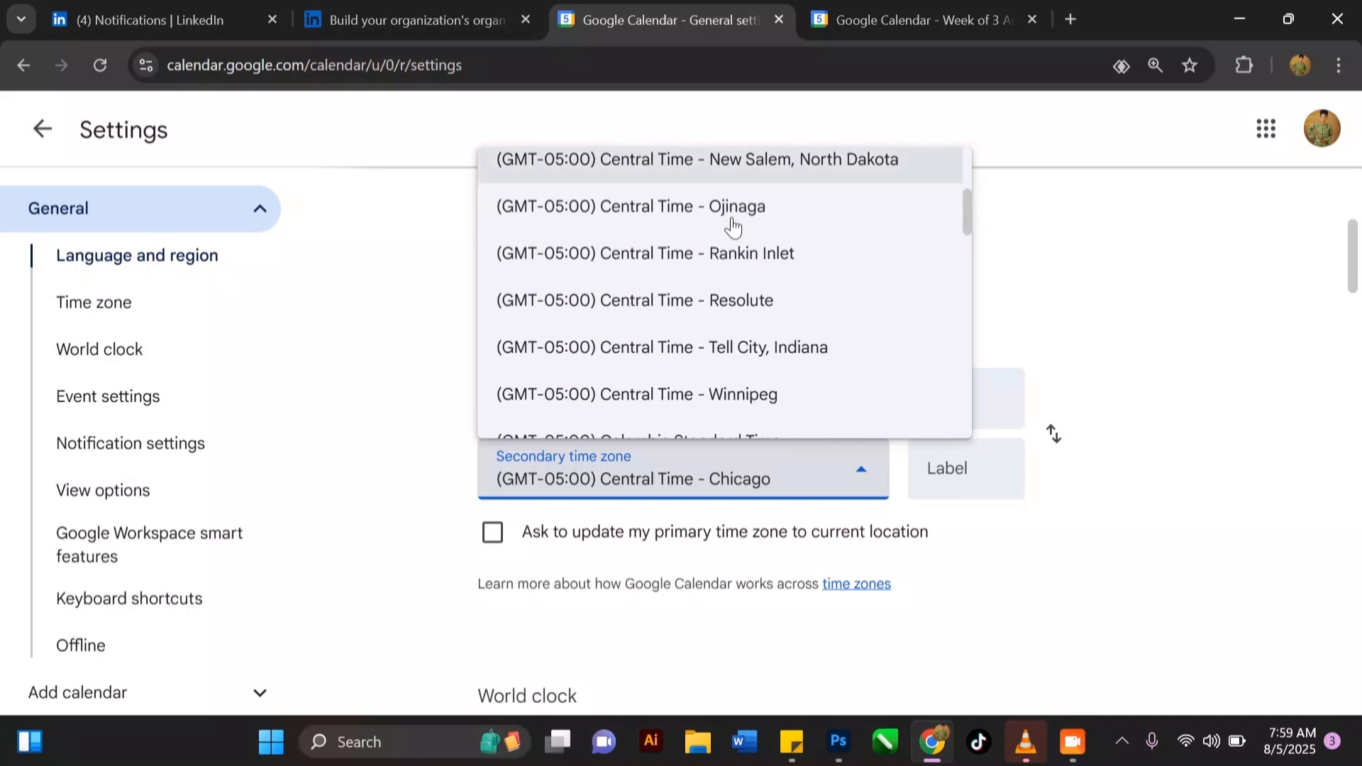
scroll(733, 239, down, 3)
scroll(733, 261, down, 3)
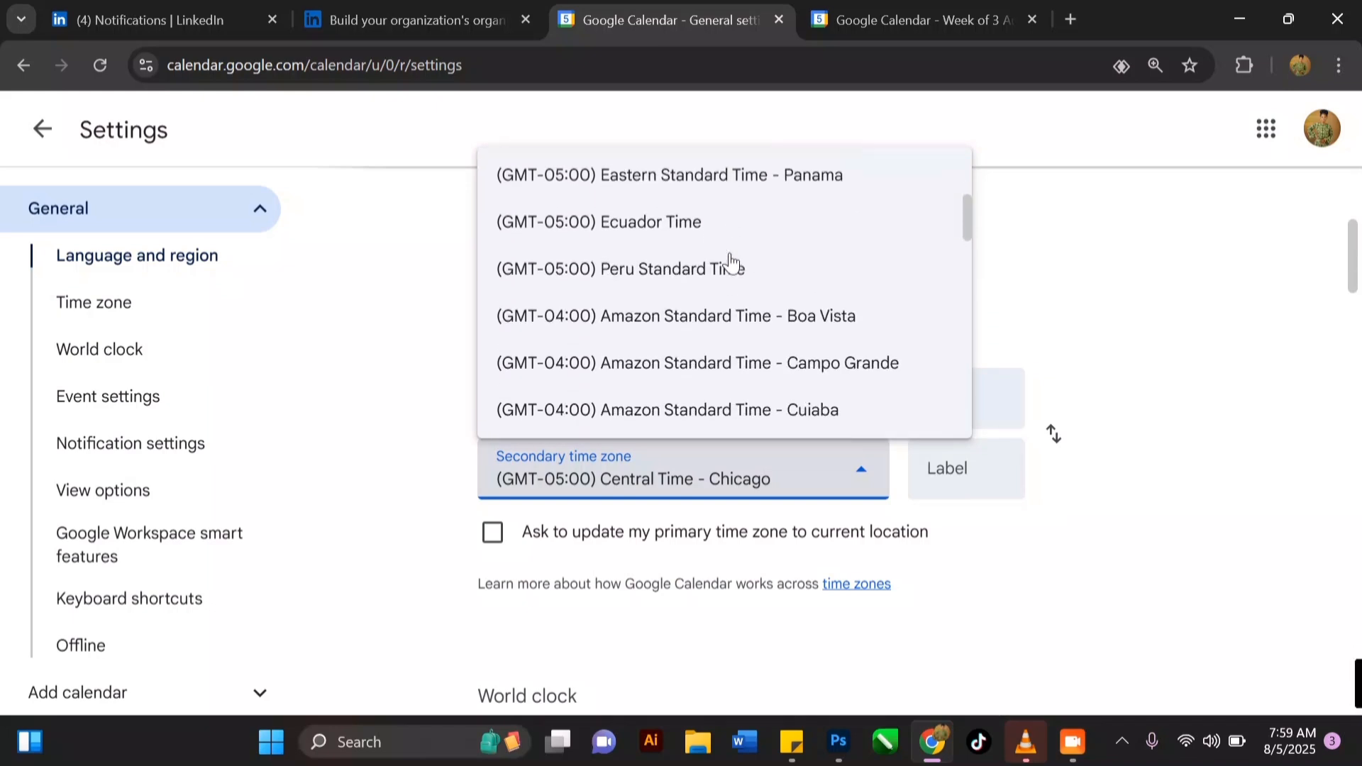
scroll(731, 261, up, 6)
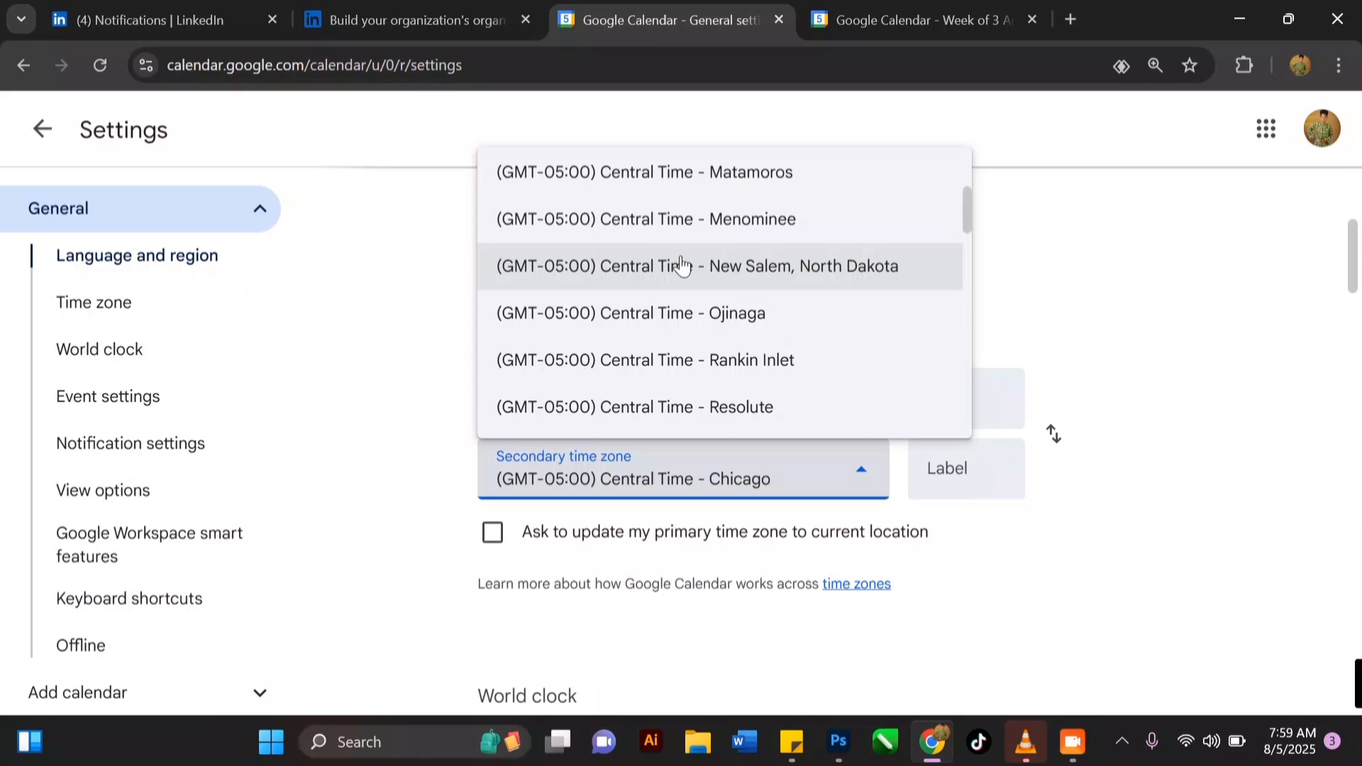
scroll(683, 231, up, 3)
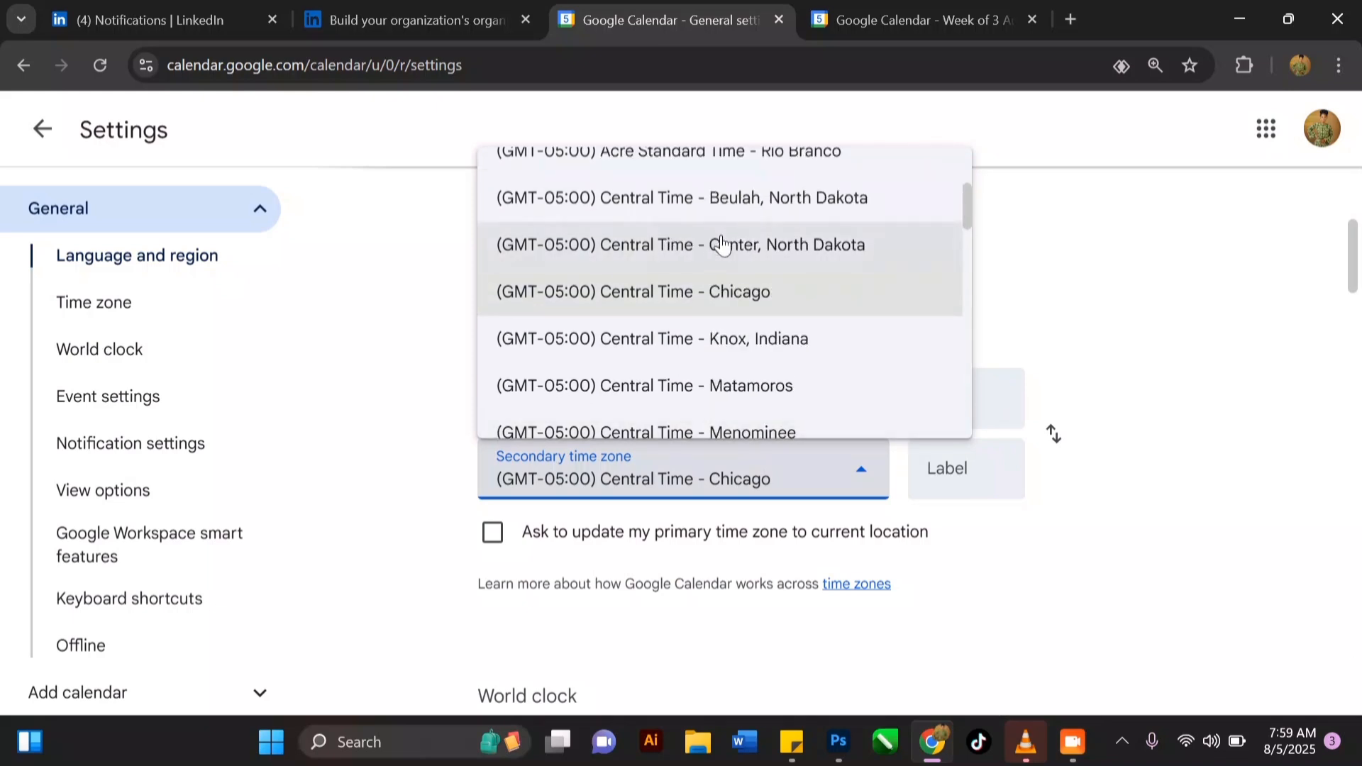
click(644, 312)
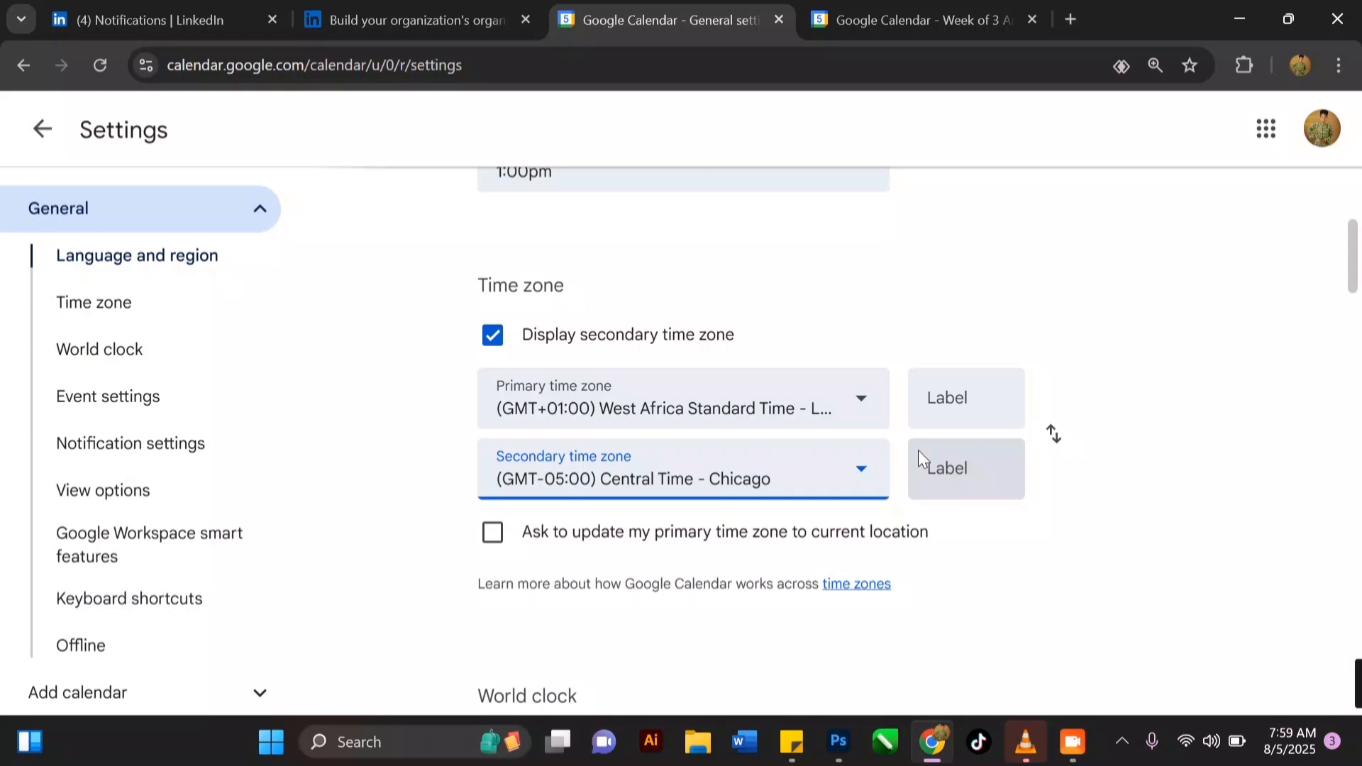
Label the primary time zone "mine" and the secondary time zone "client"
click(959, 405)
text(mine)
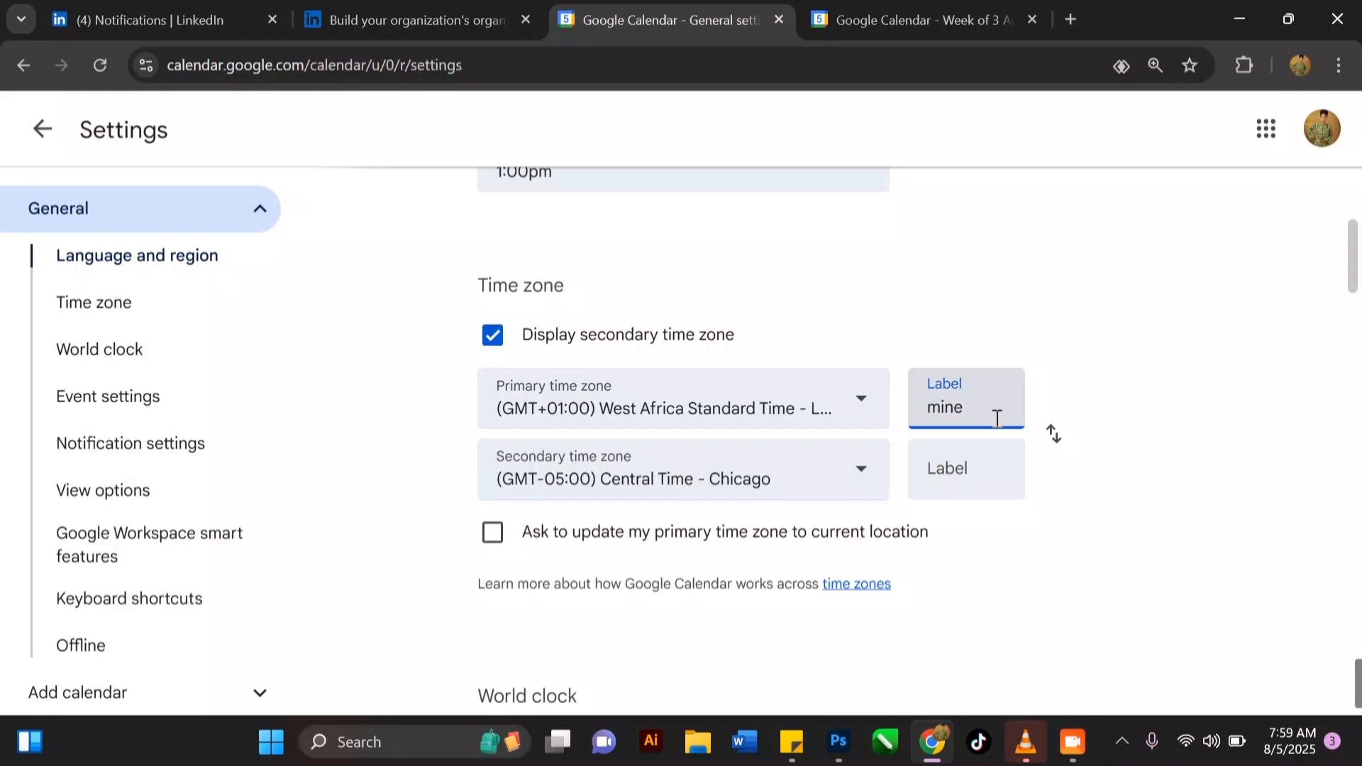
click(976, 478)
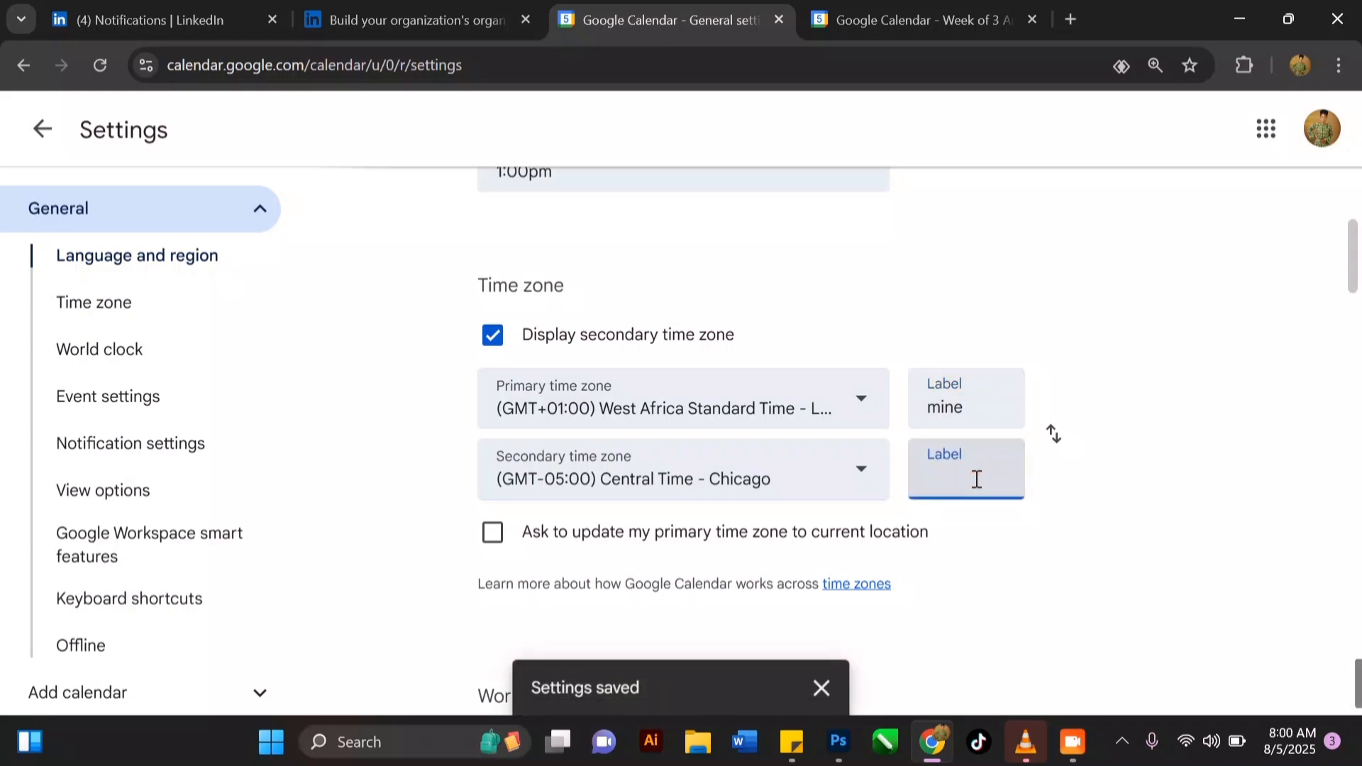
text(client)
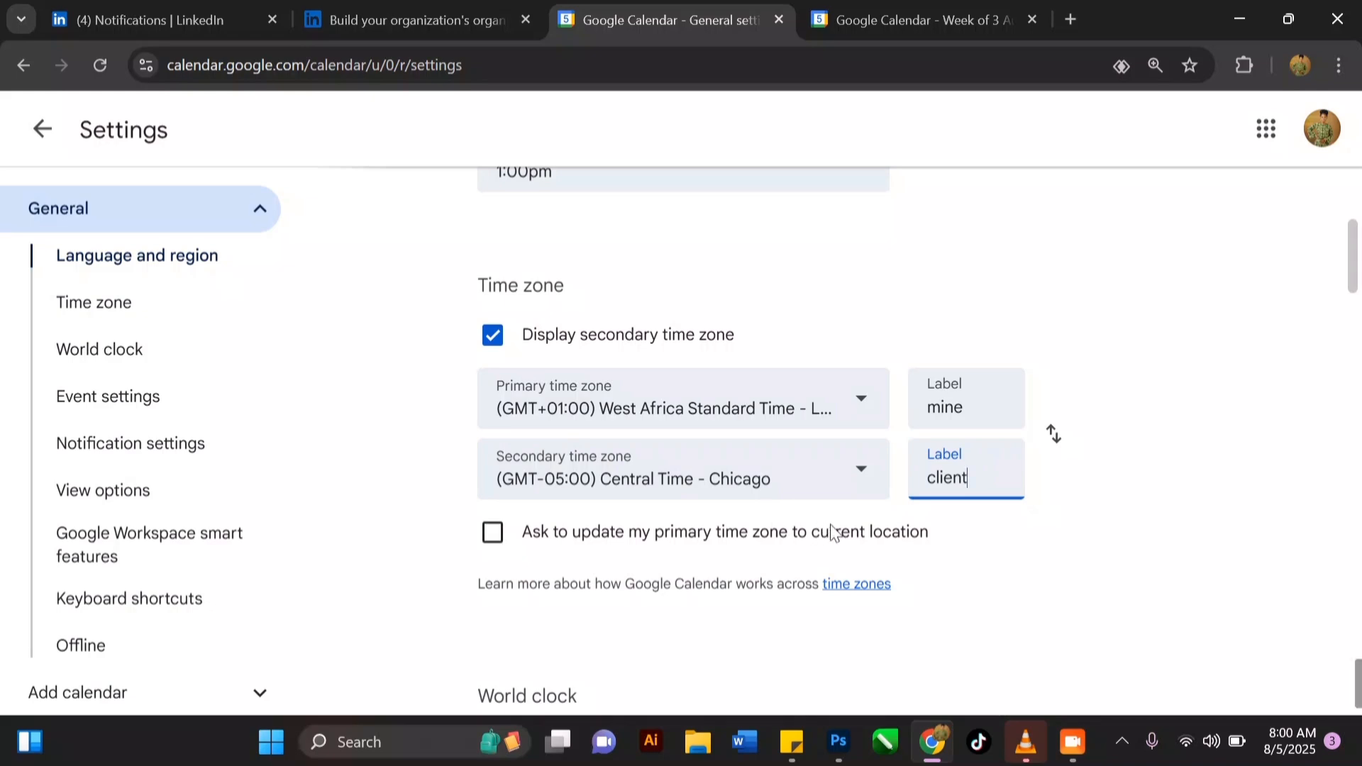
Turn the world clock display off and back on
scroll(905, 550, down, 3)
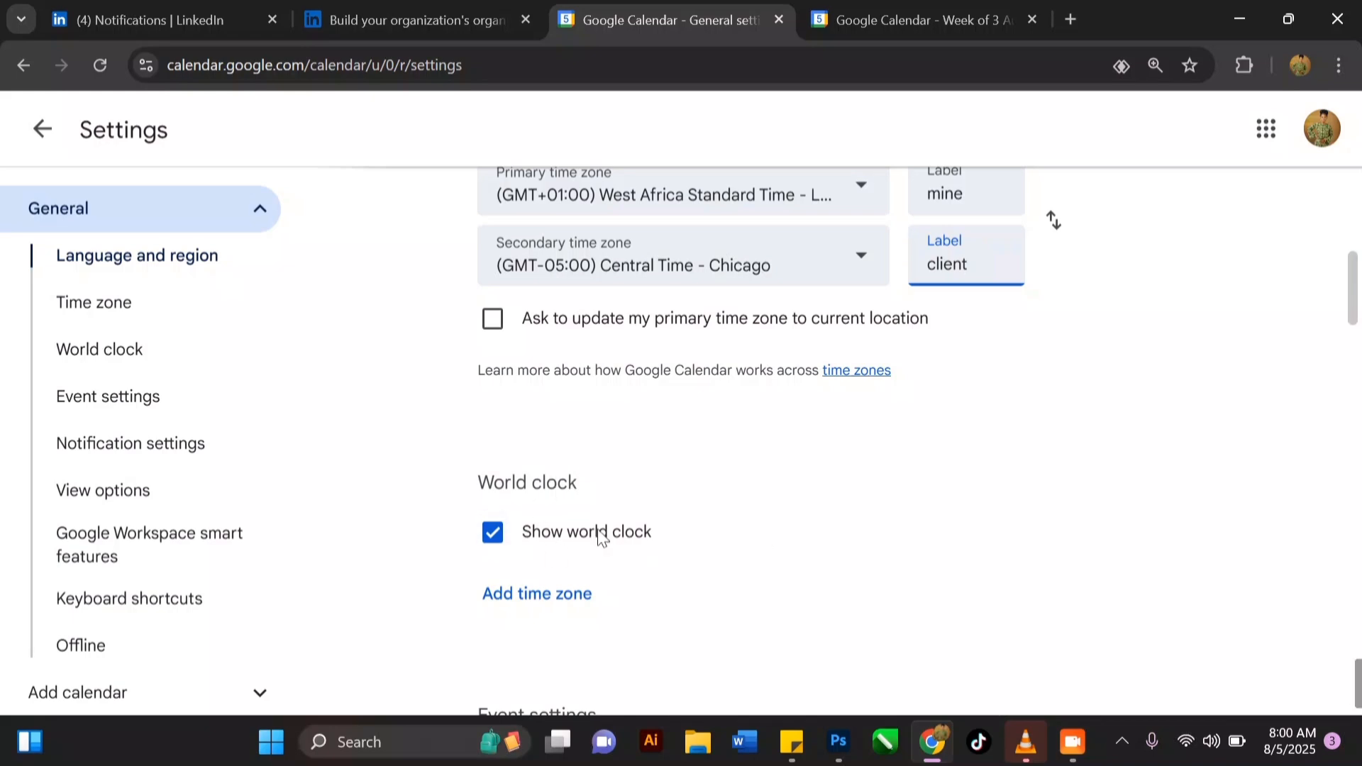
click(488, 536)
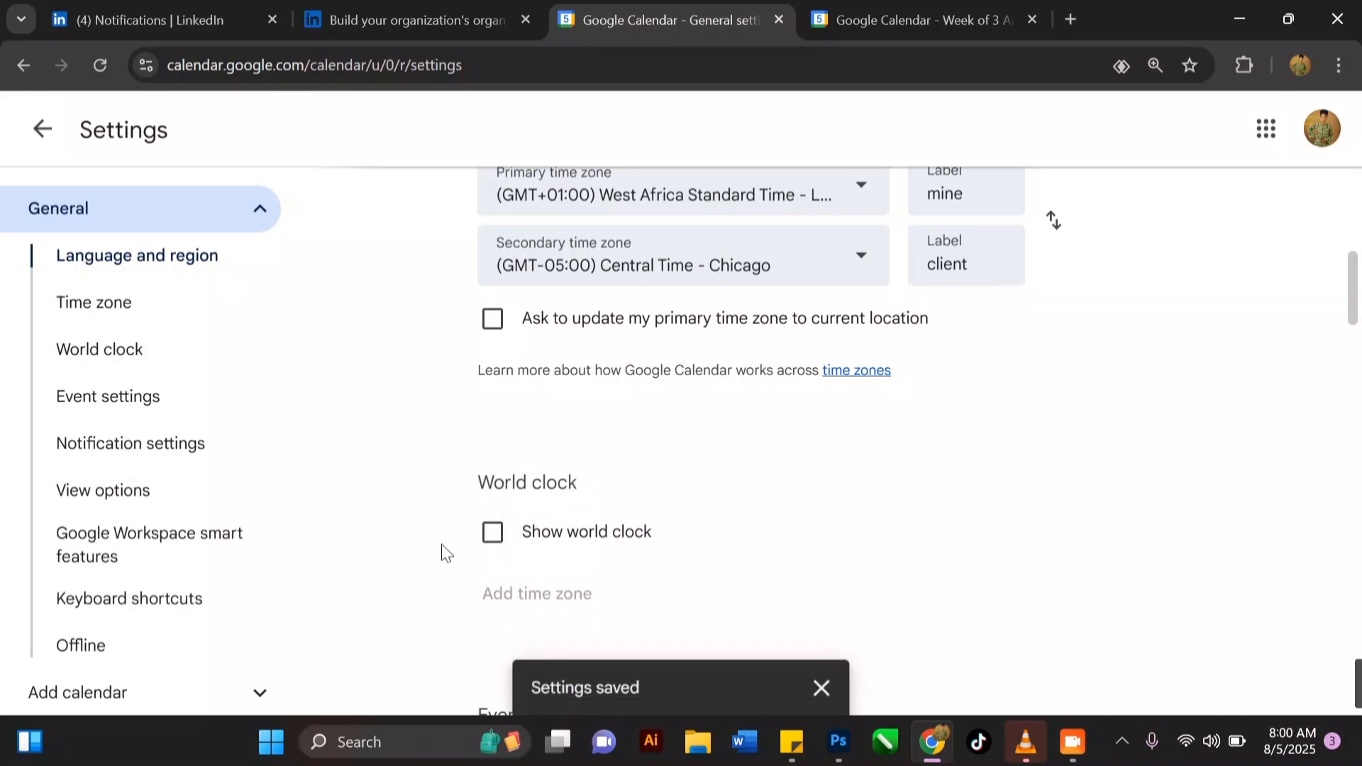
click(494, 535)
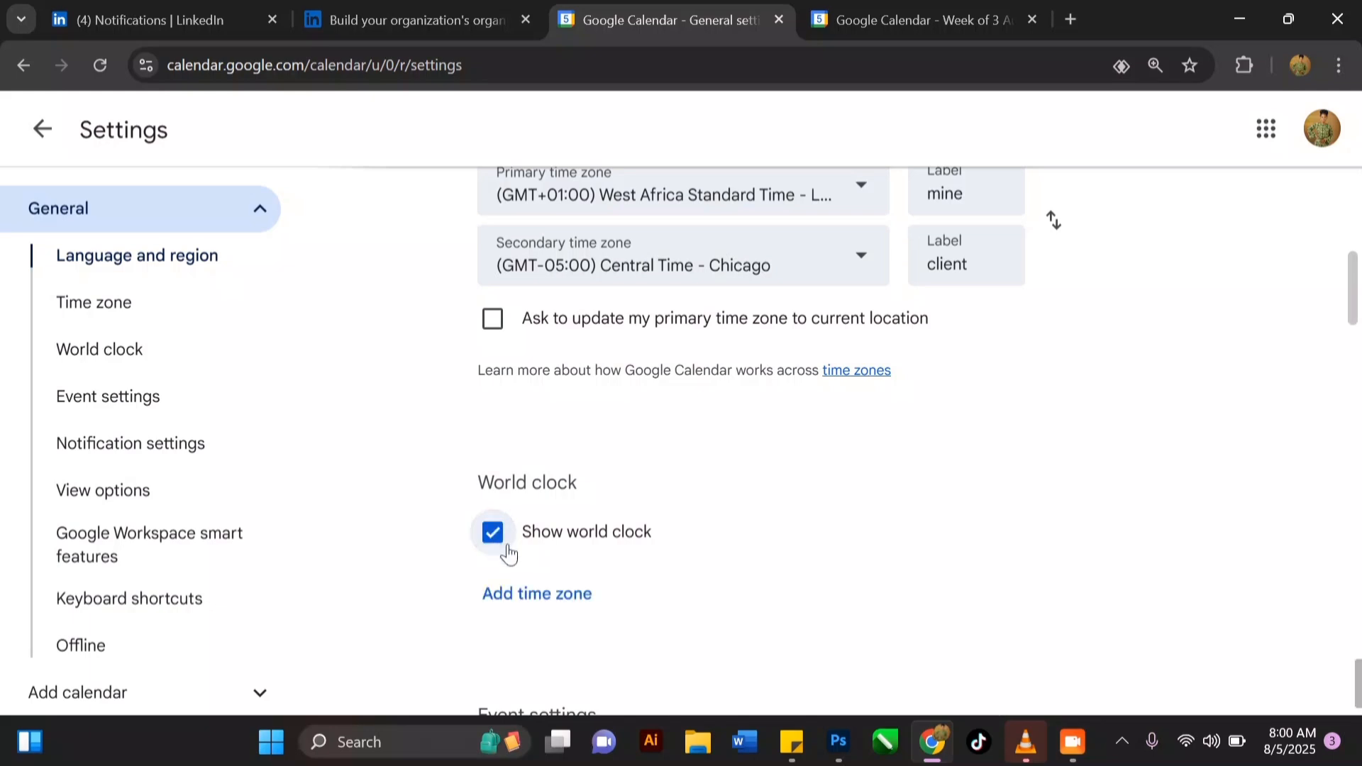
Add a time zone to the world clock and set it to (GMT-10:00) Cook Islands Standard Time
scroll(508, 548, down, 2)
scroll(507, 548, down, 1)
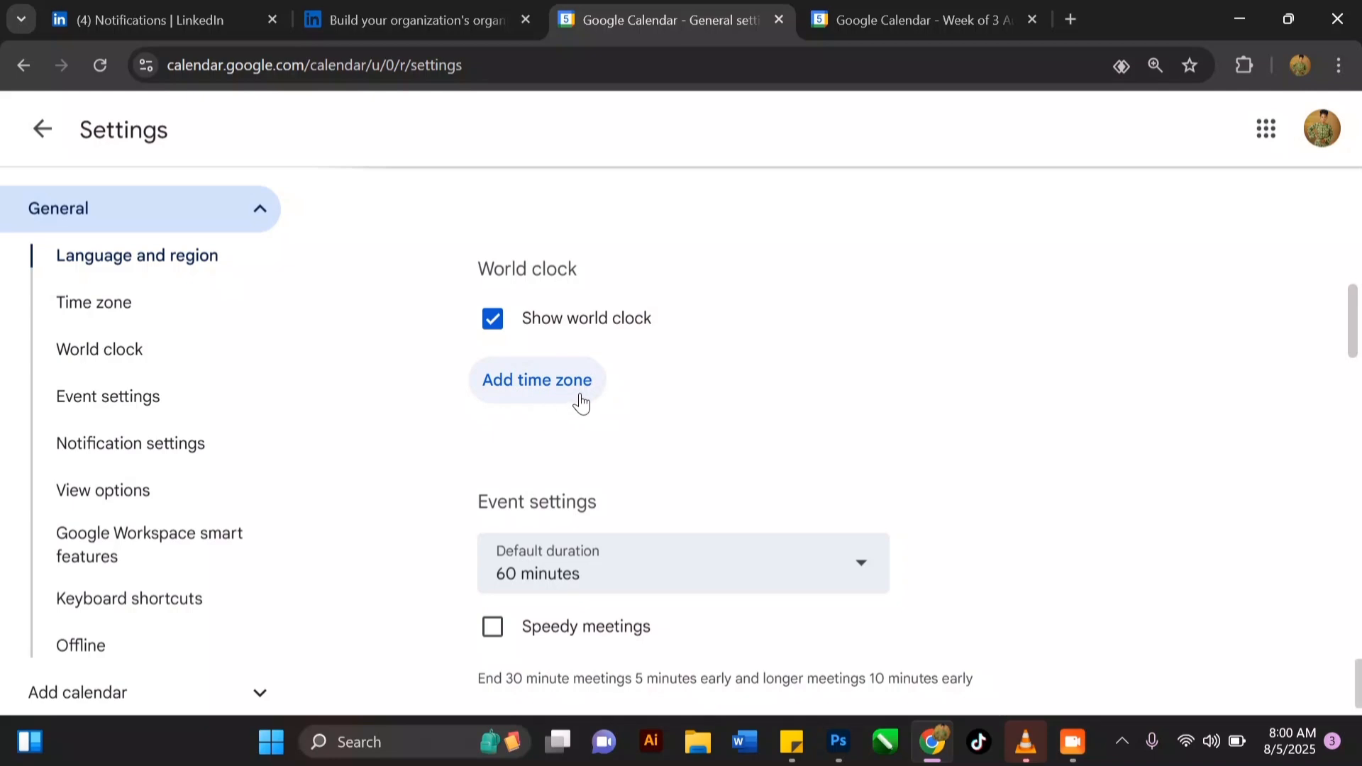
click(559, 392)
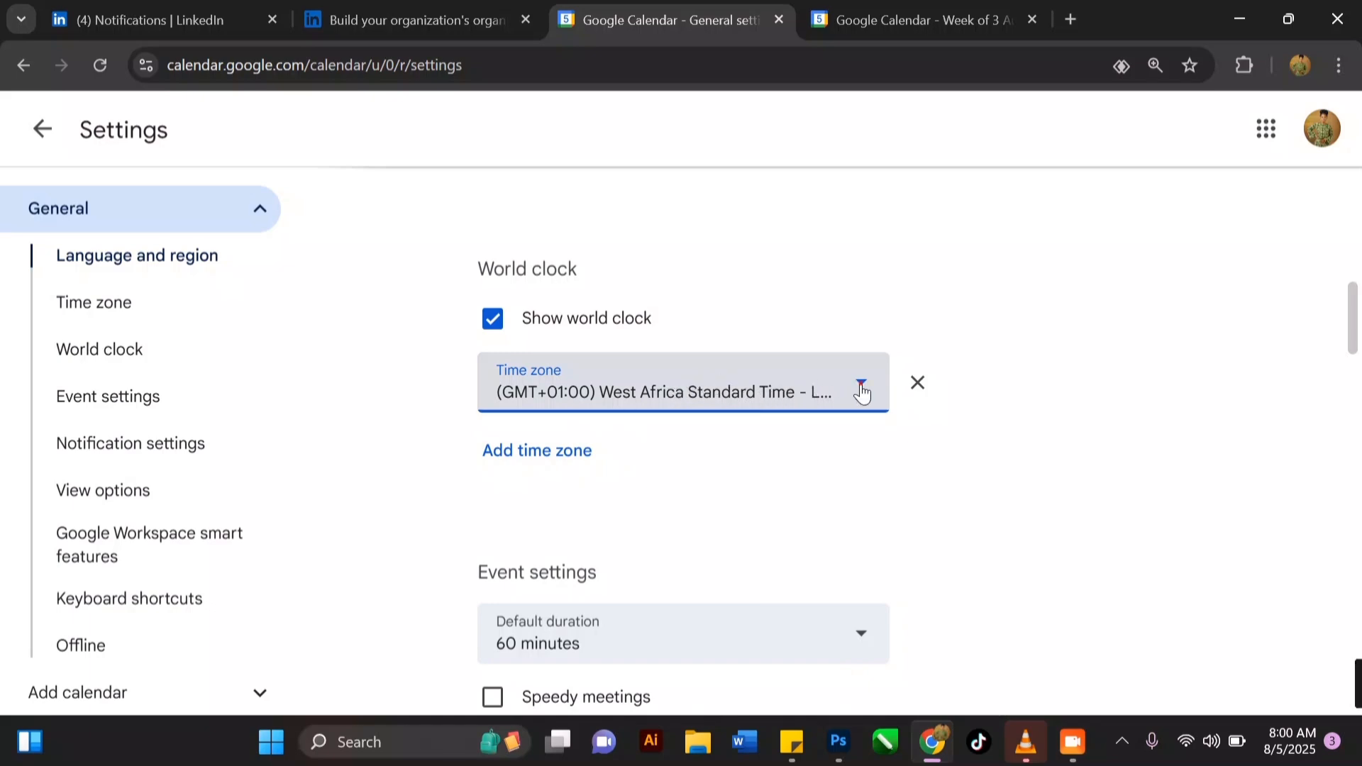
click(861, 389)
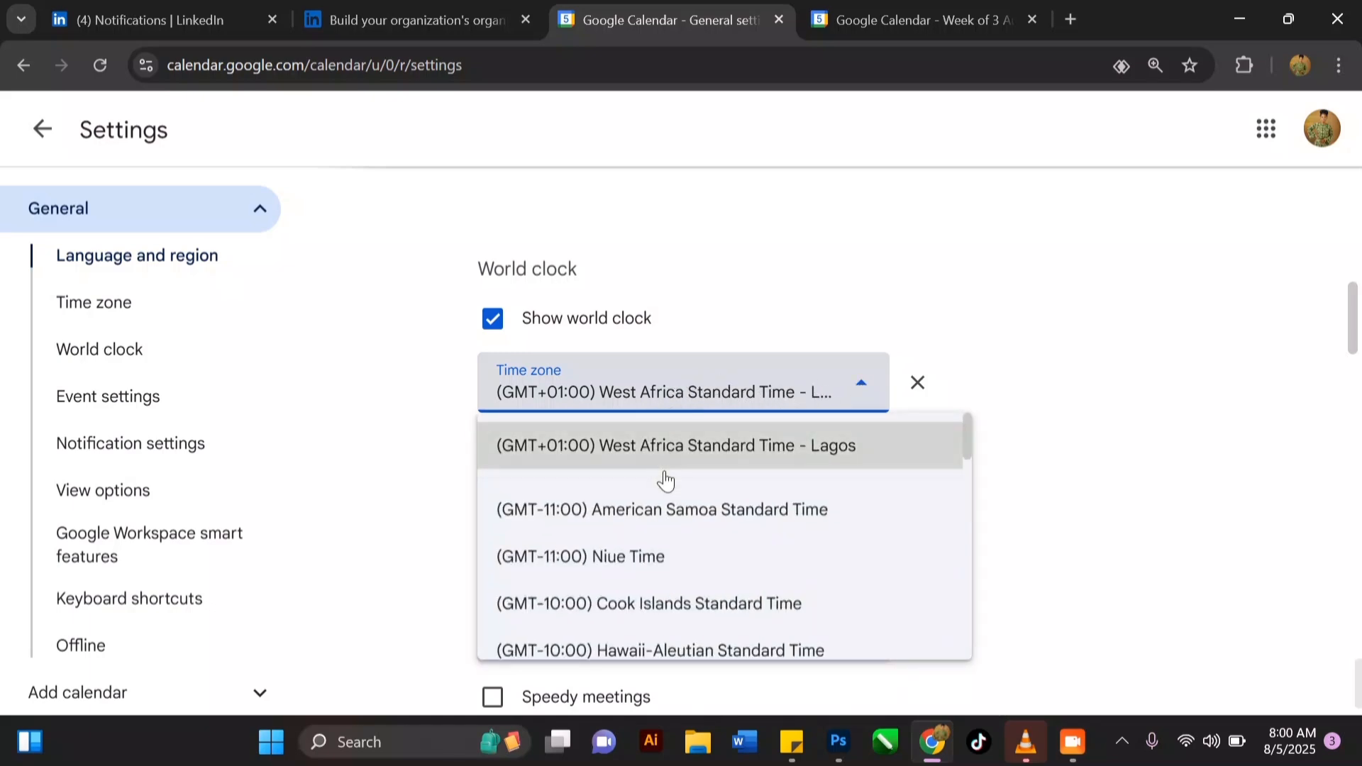
scroll(680, 497, down, 2)
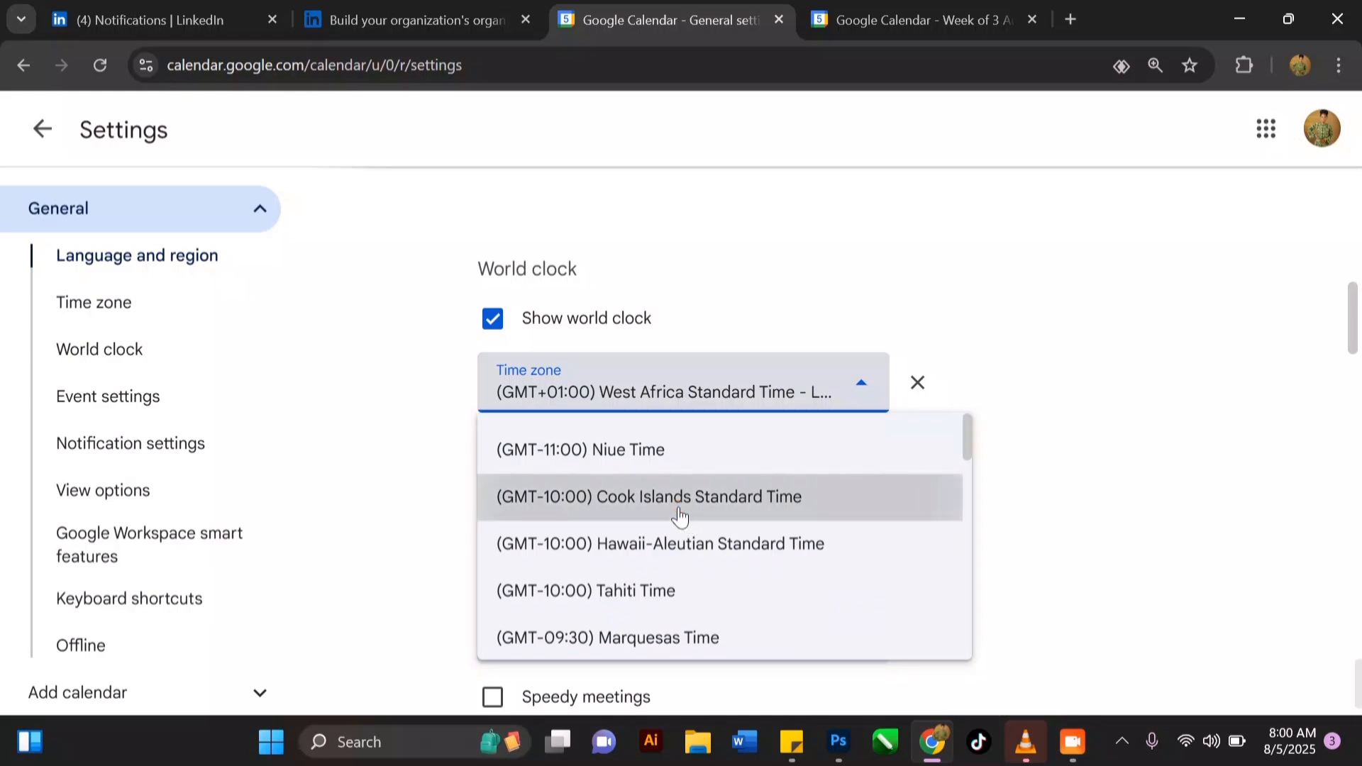
click(659, 514)
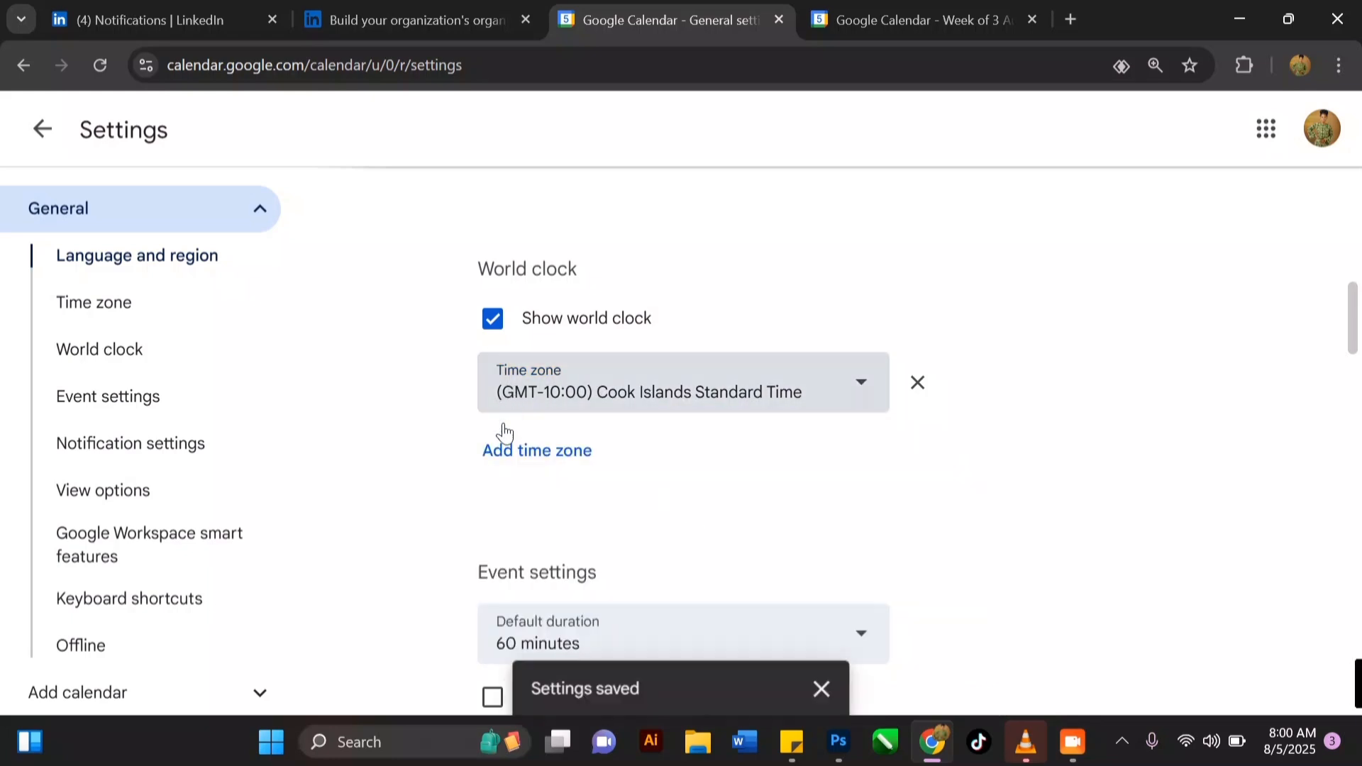
Add a second world clock time zone and set it to (GMT-08:00) Pitcairn Time
click(551, 468)
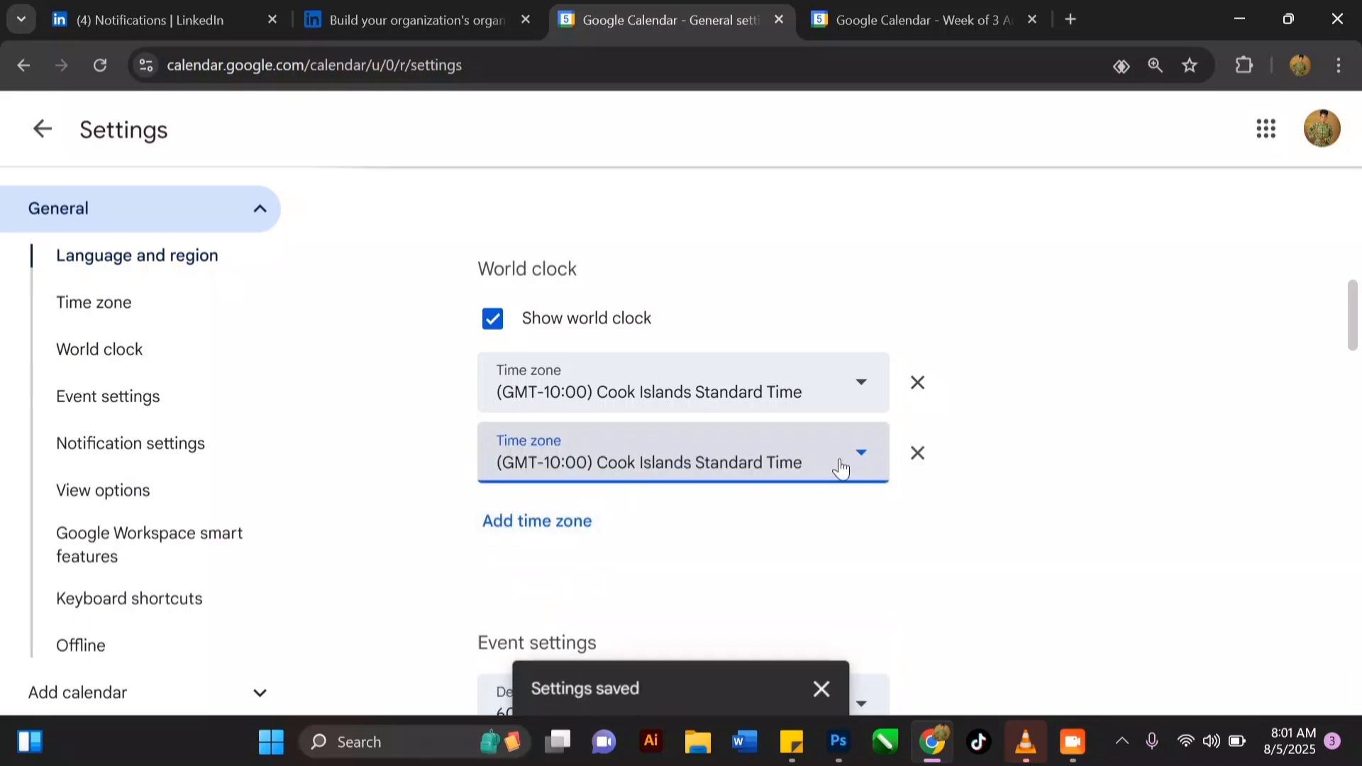
click(856, 458)
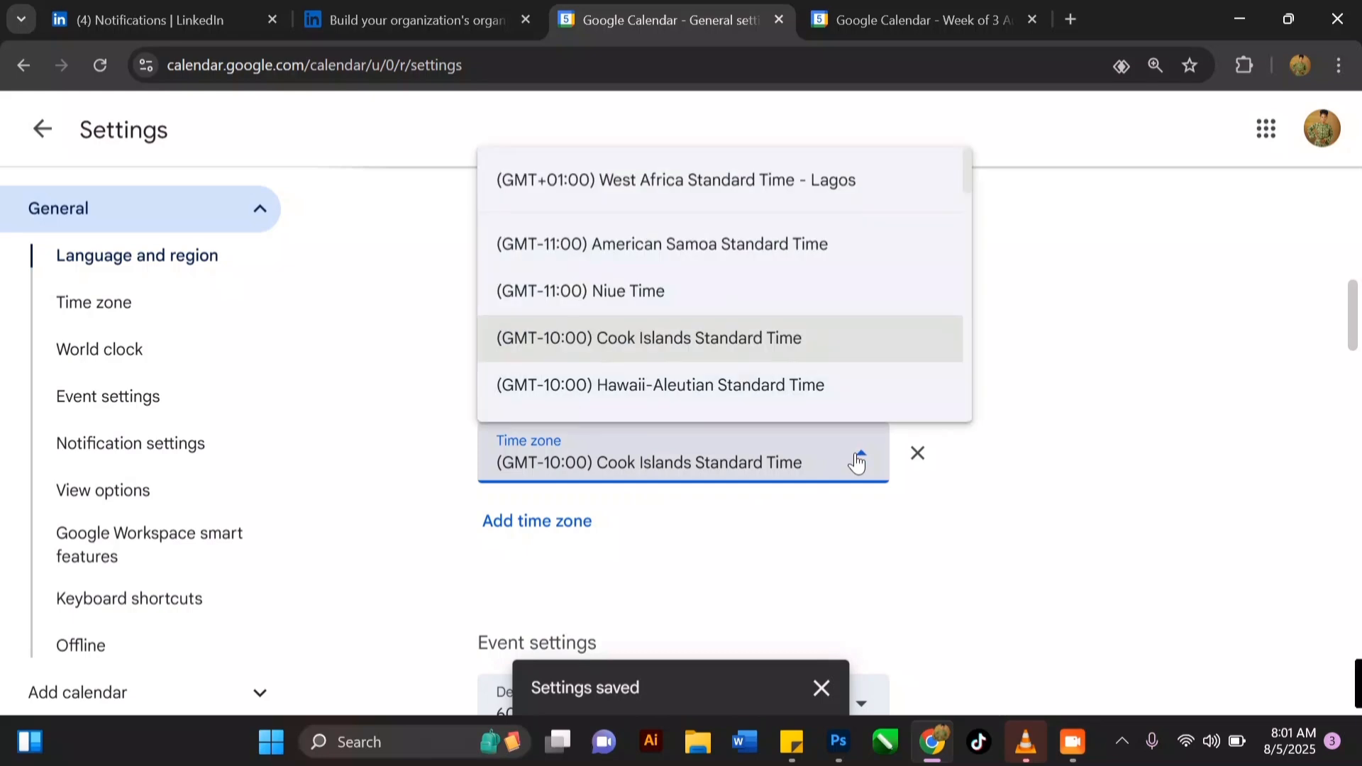
scroll(623, 332, down, 5)
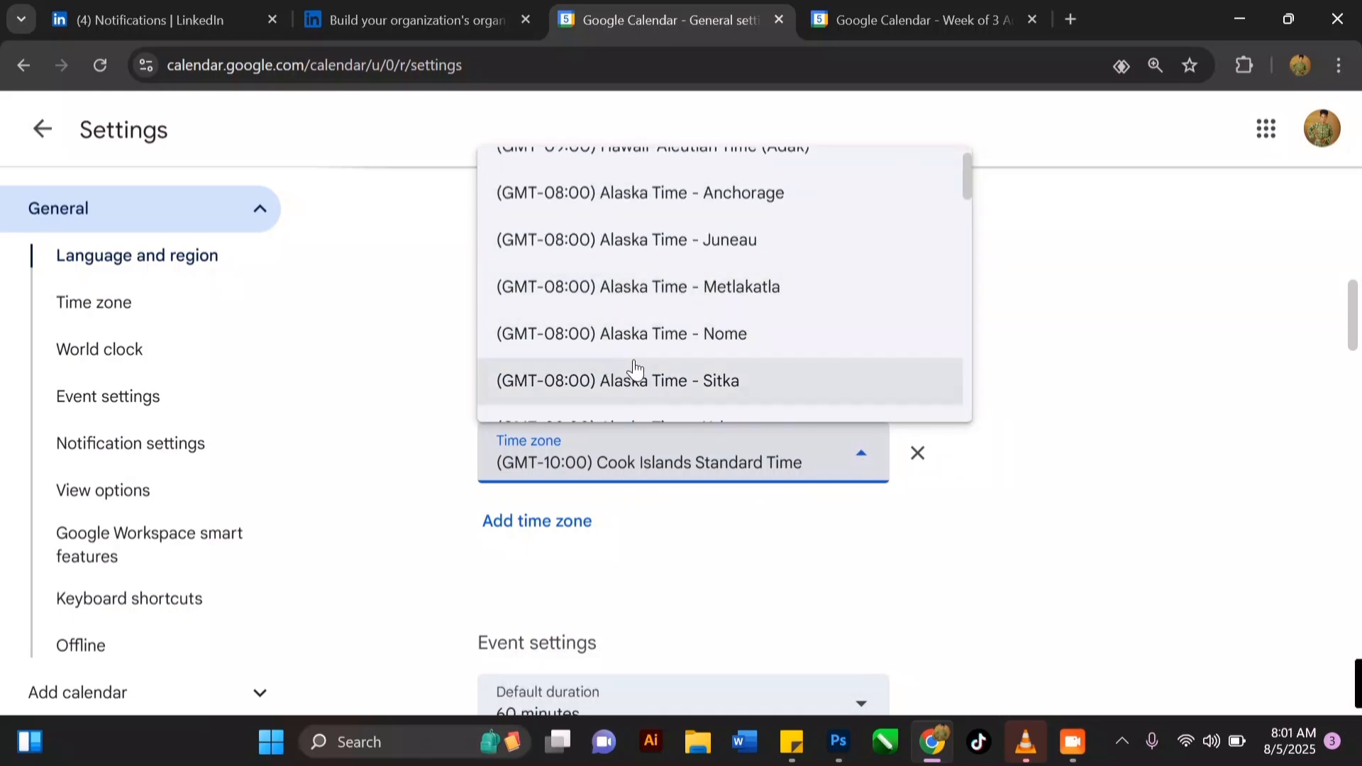
scroll(634, 355, down, 3)
click(634, 281)
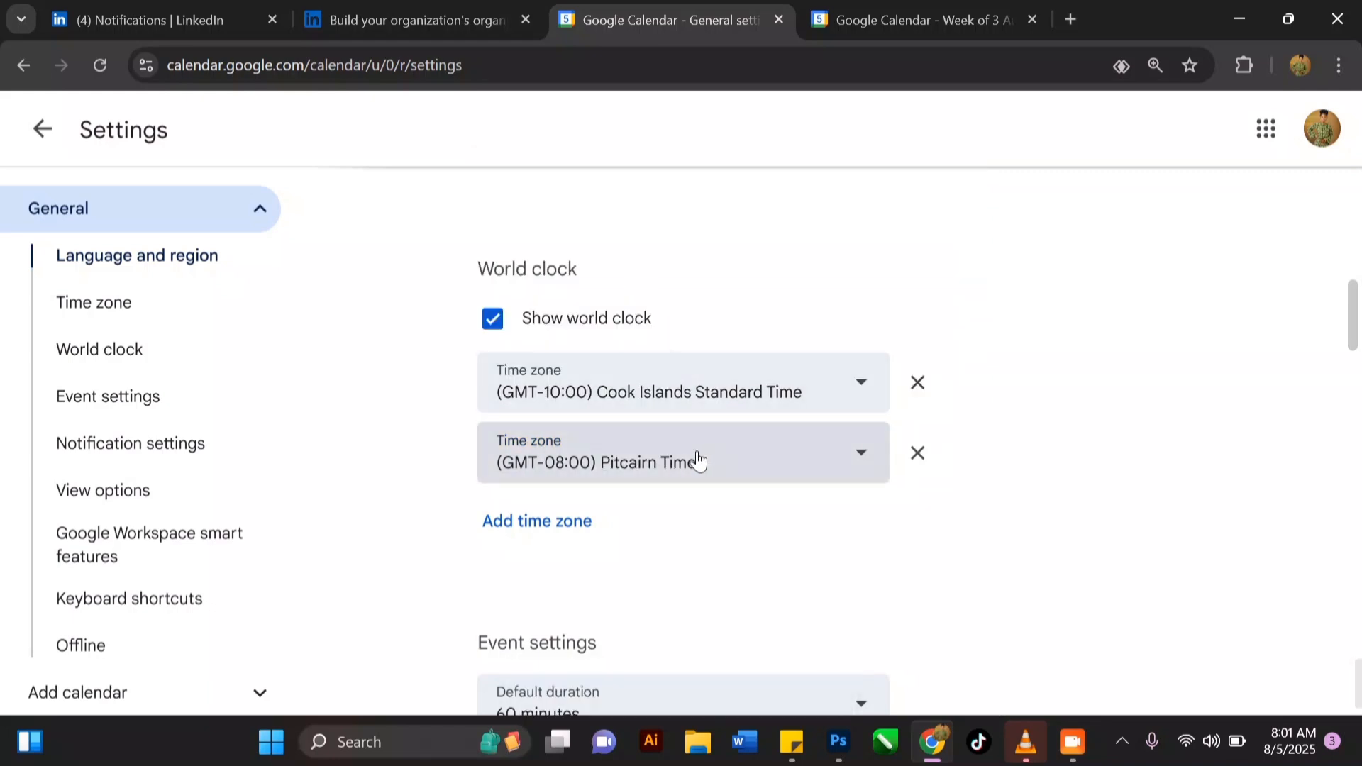
Replace the Pitcairn Time world clock by removing it and adding (GMT-11:00) American Samoa Standard Time
scroll(790, 222, up, 6)
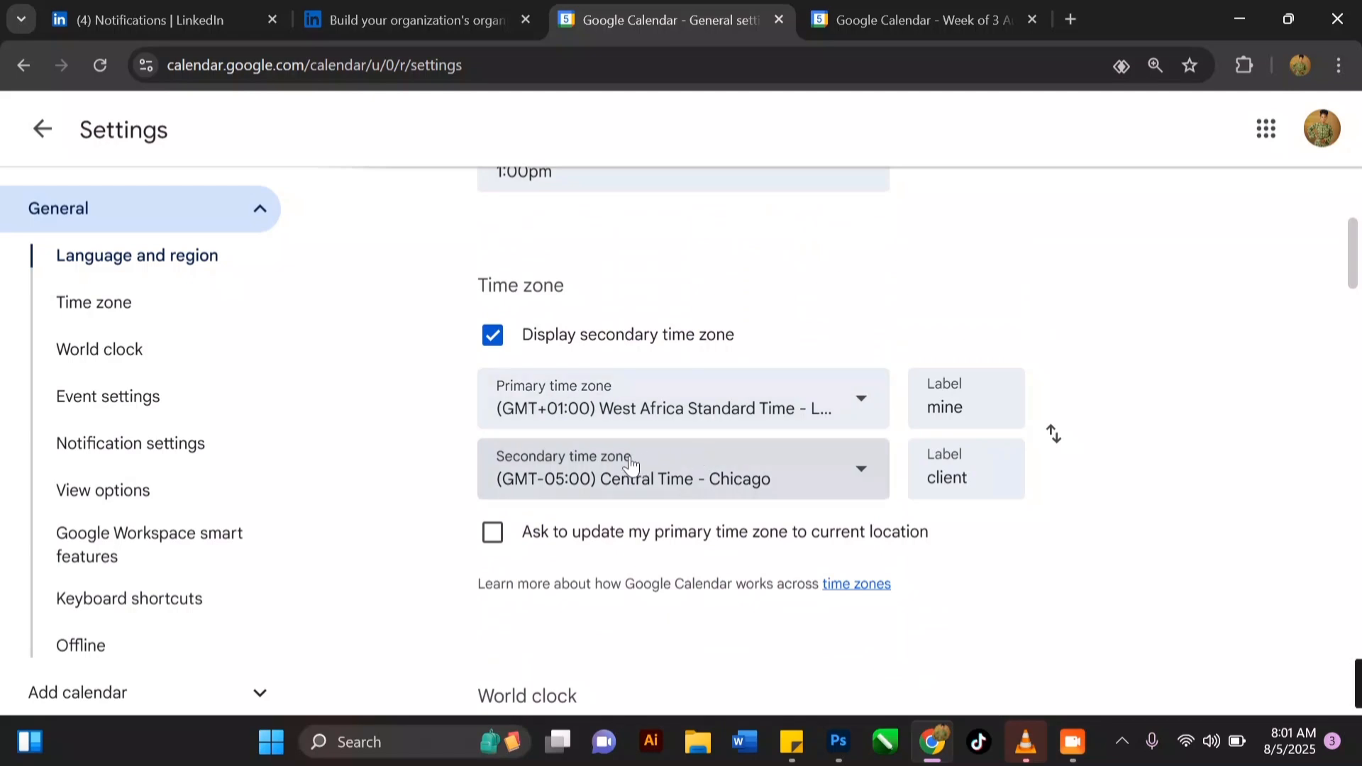
scroll(809, 450, down, 6)
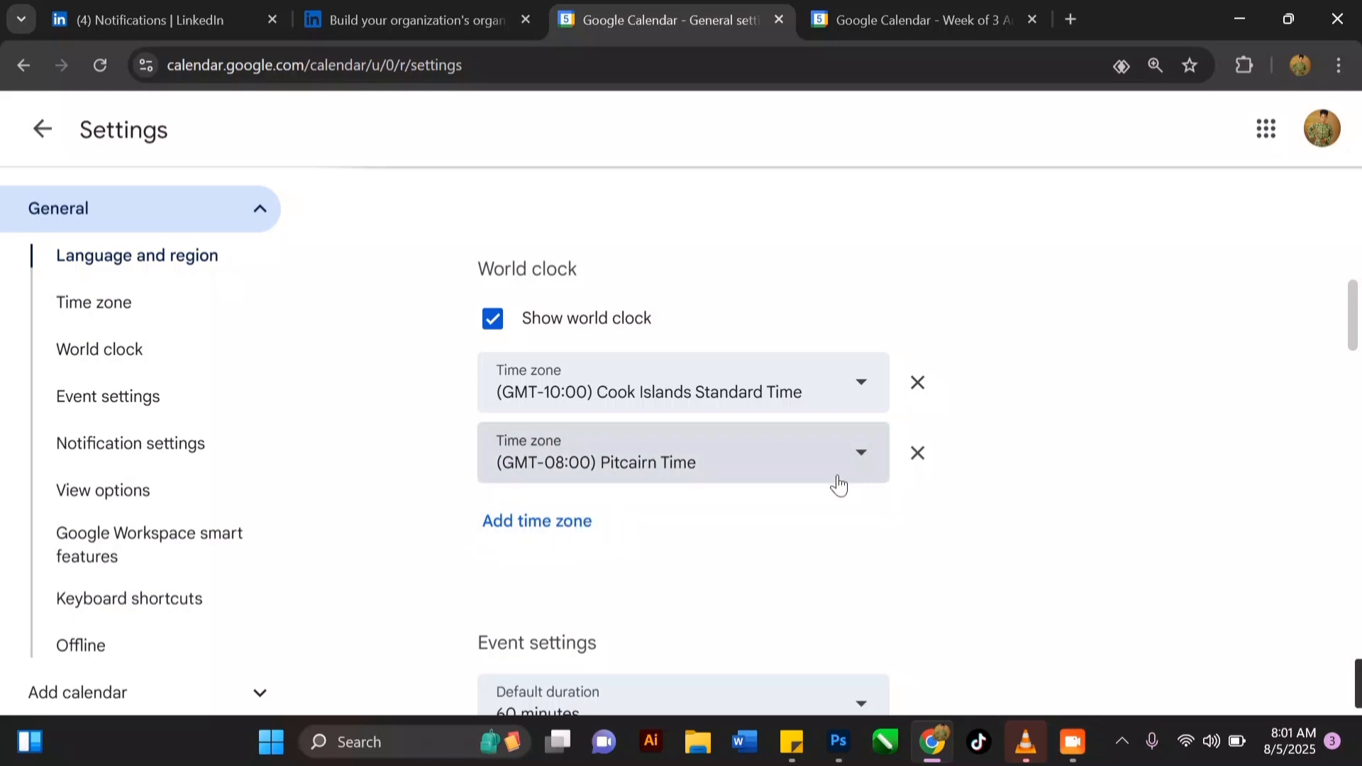
click(917, 461)
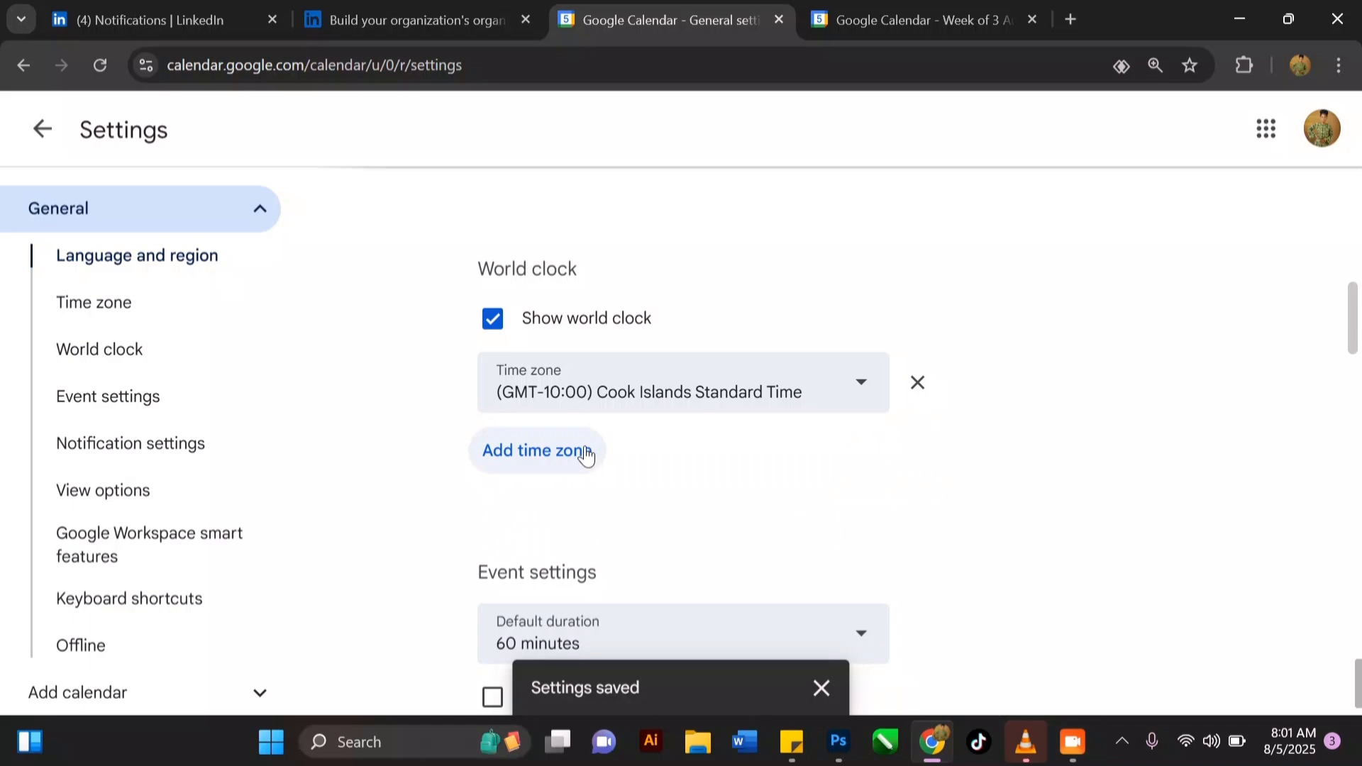
click(557, 458)
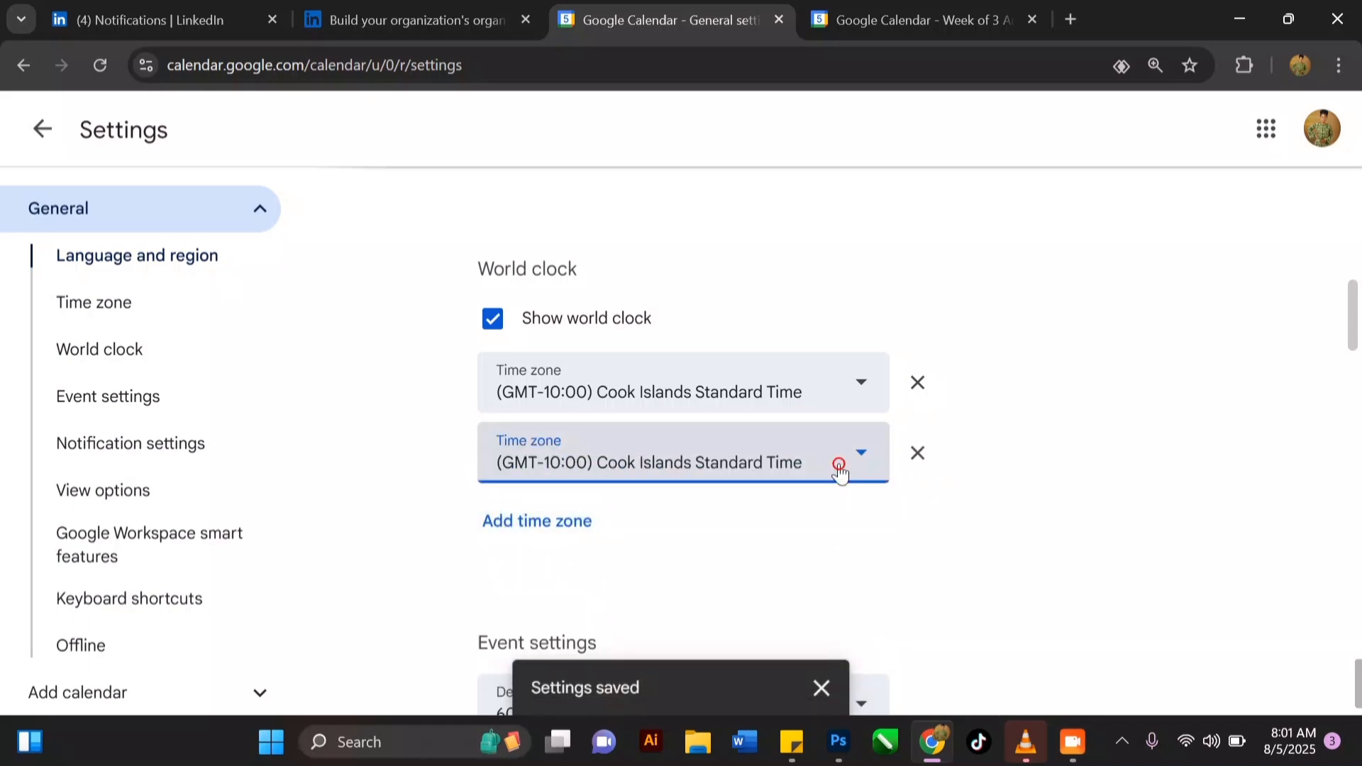
click(839, 470)
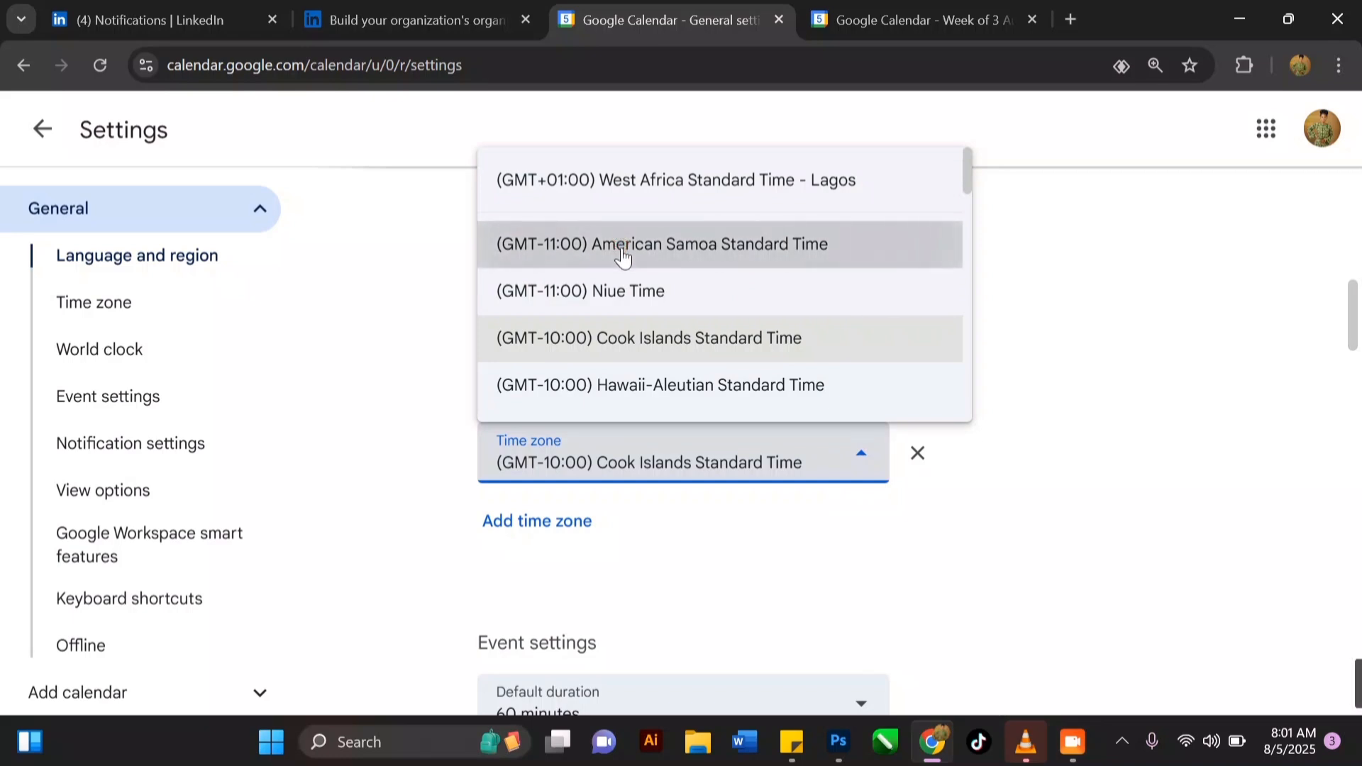
click(623, 257)
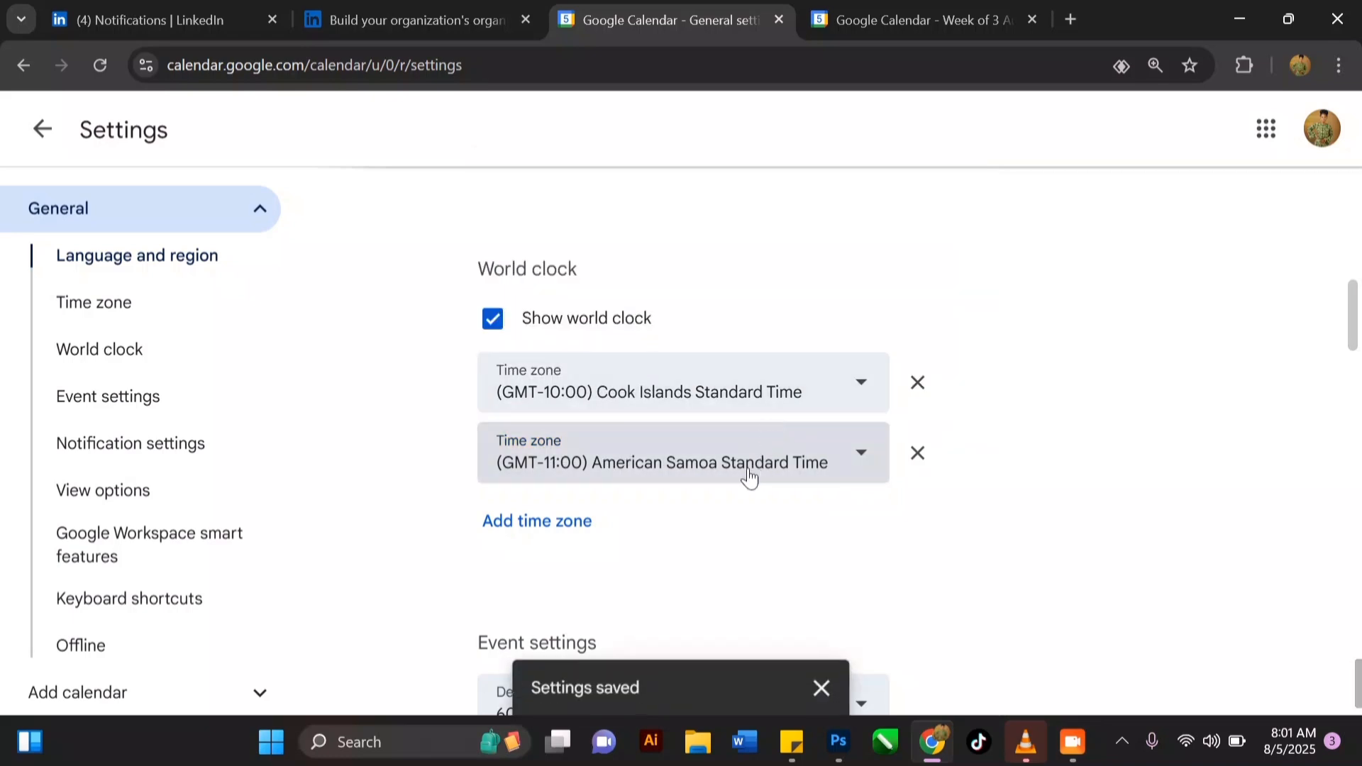
Return to the calendar week view and check the world clocks and time zone labels
scroll(675, 478, up, 5)
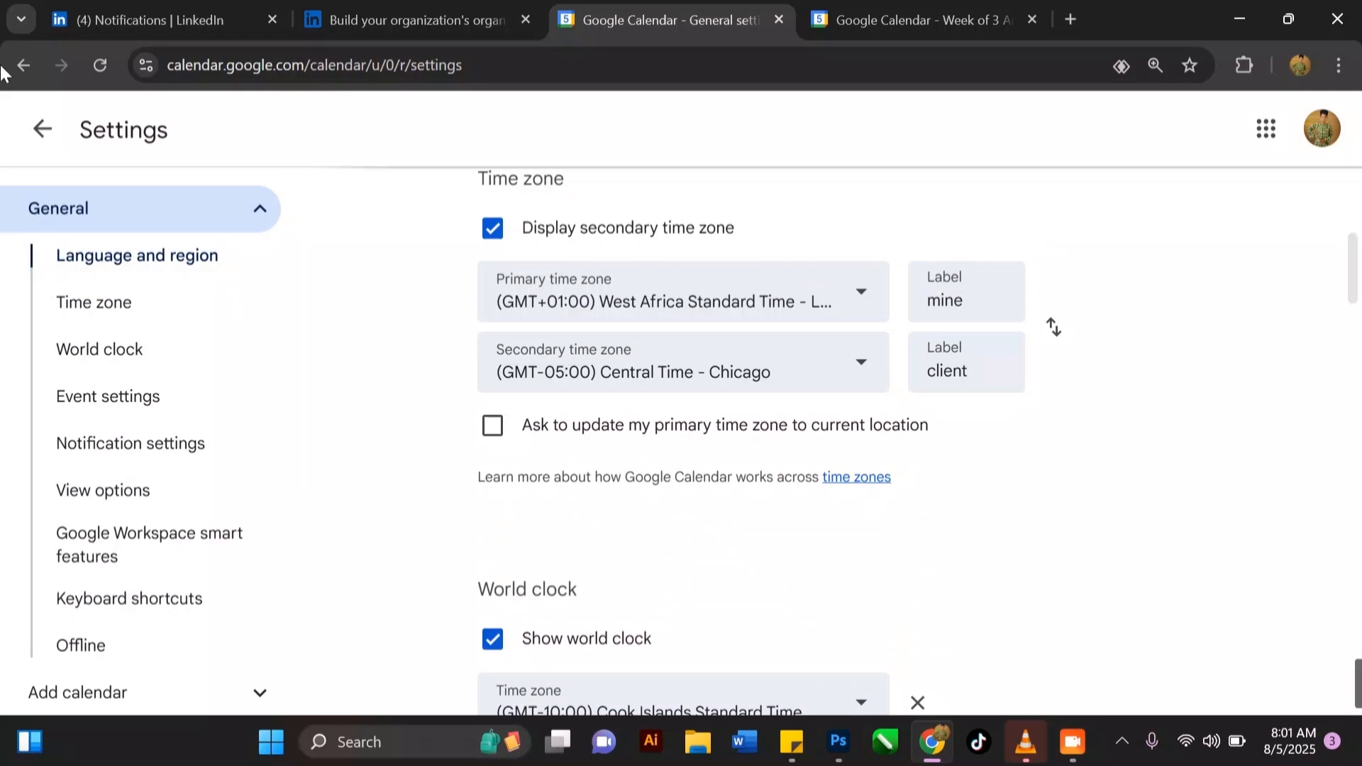
click(42, 135)
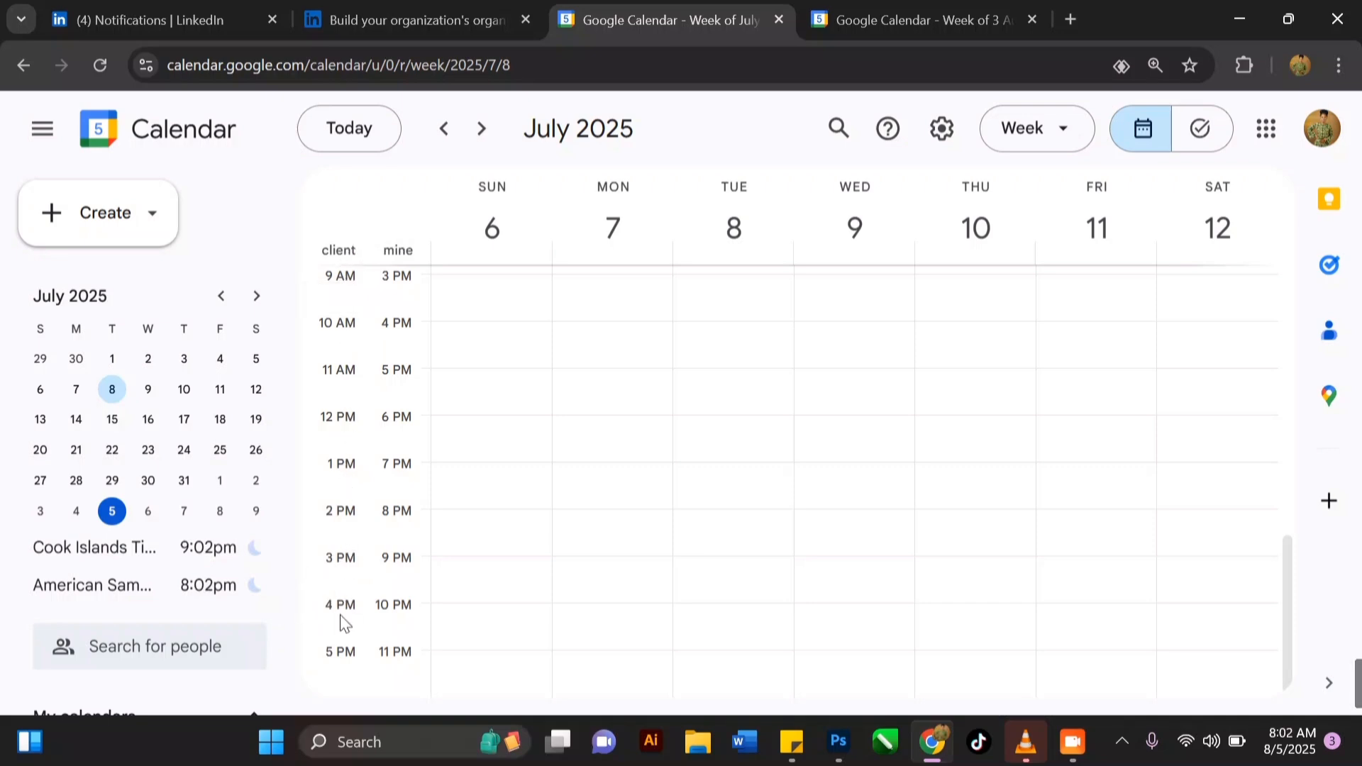
scroll(58, 406, down, 3)
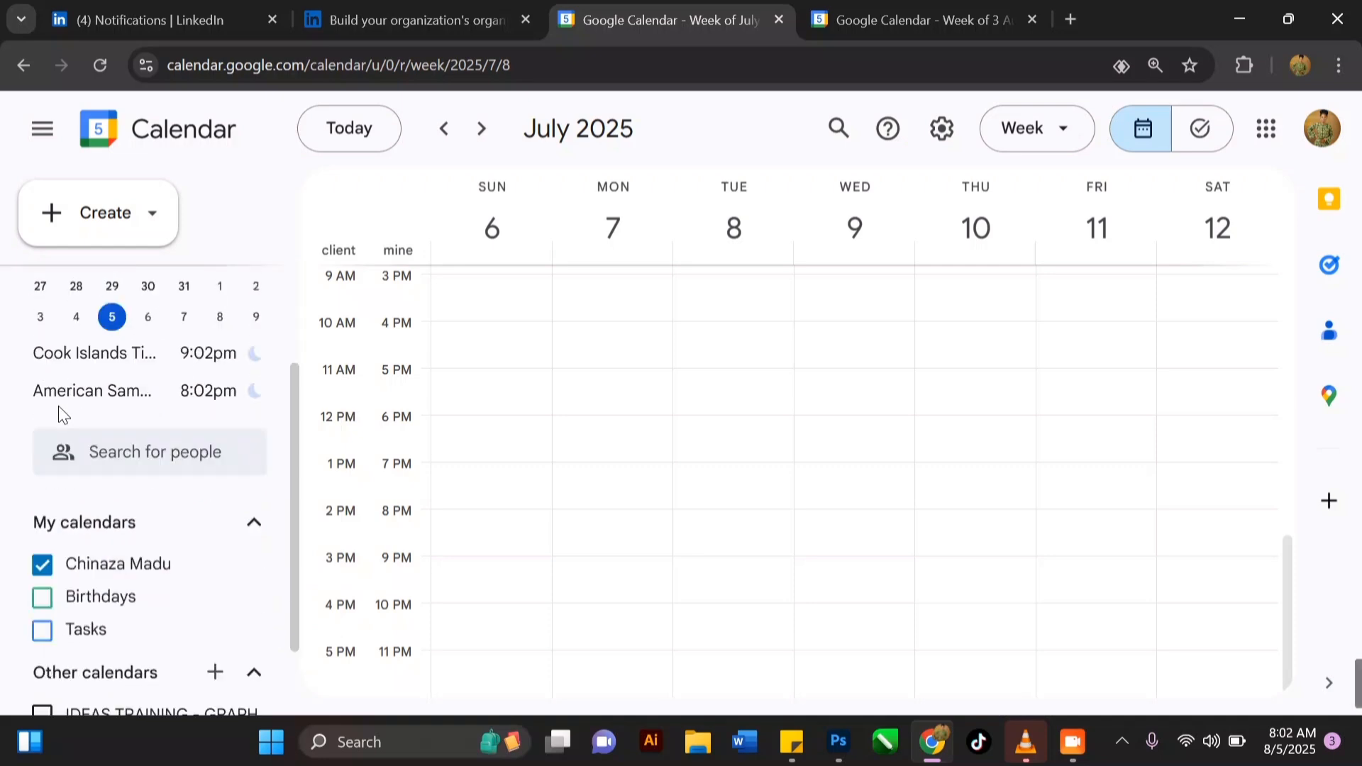
scroll(76, 394, up, 3)
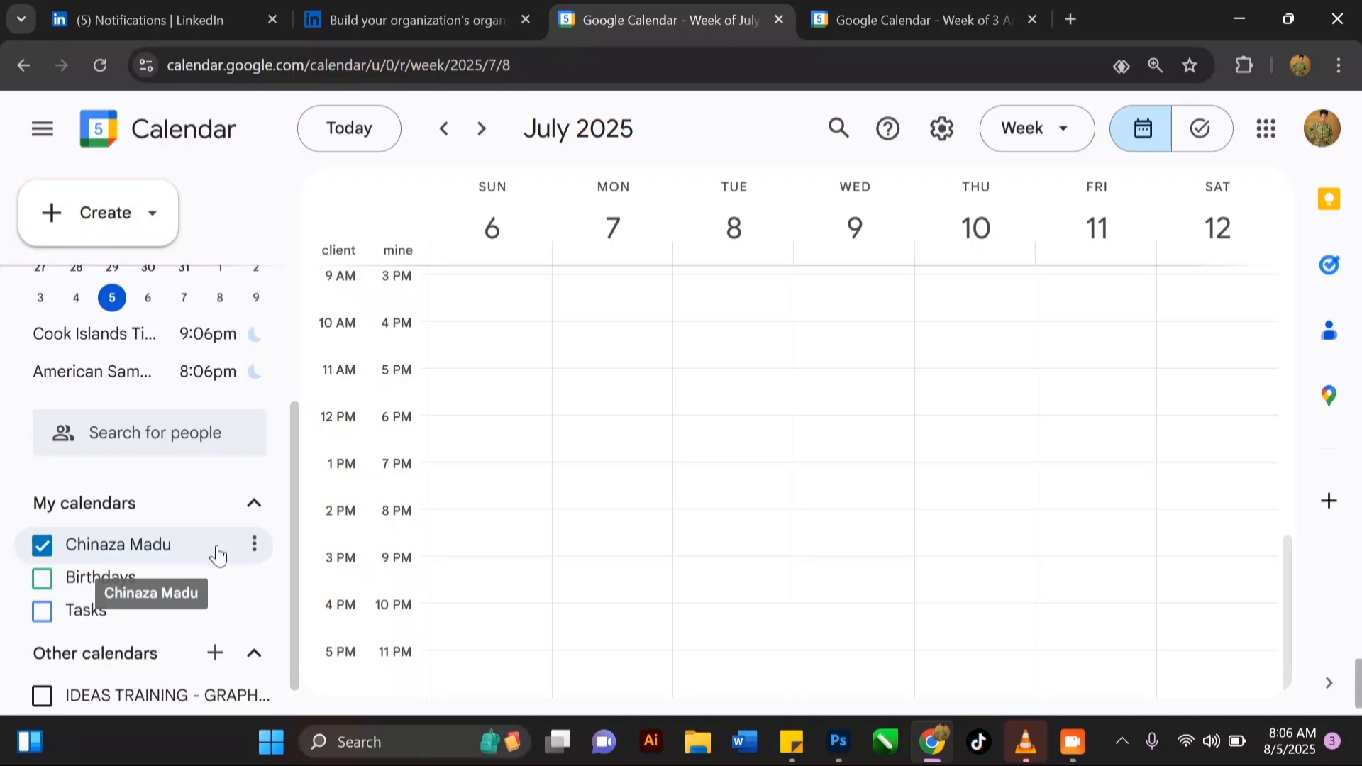
Open the settings and sharing options of the account's own calendar at the Shared with section
click(254, 553)
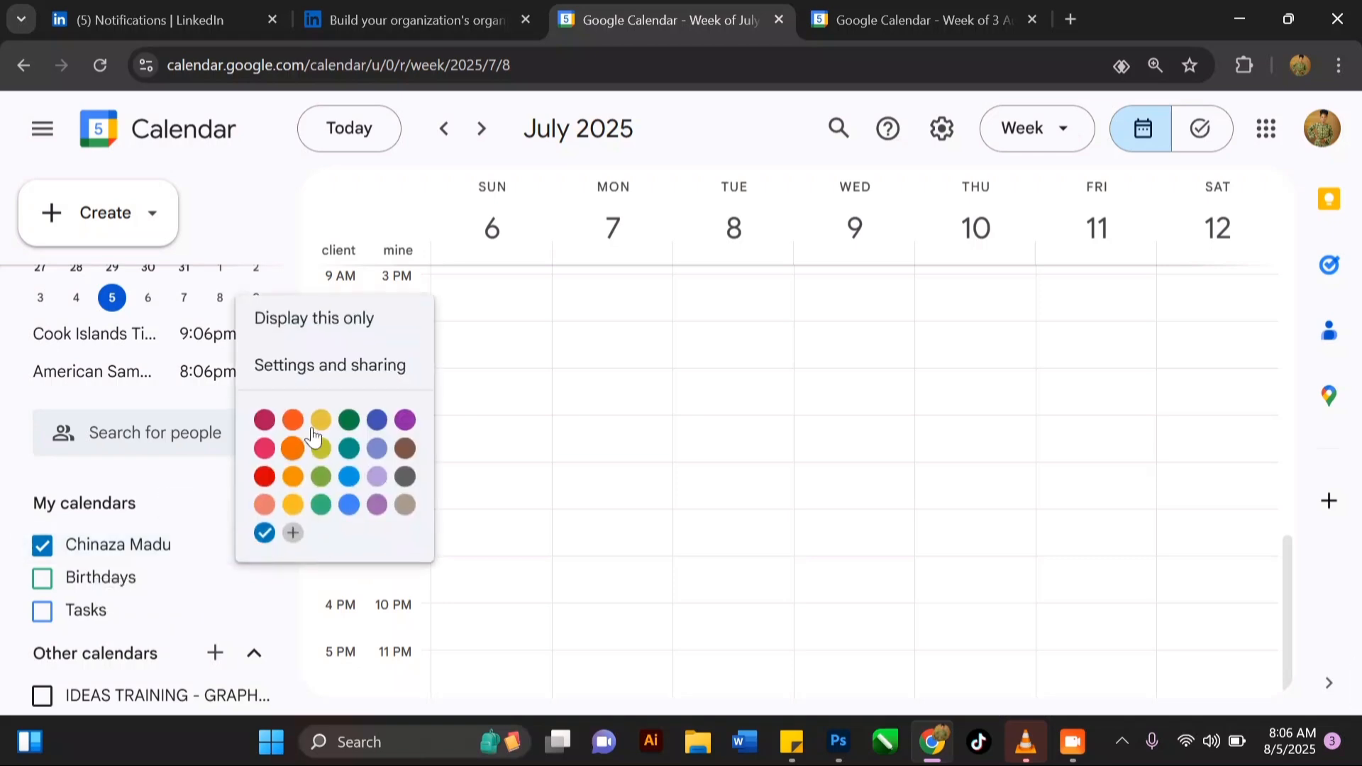
click(342, 378)
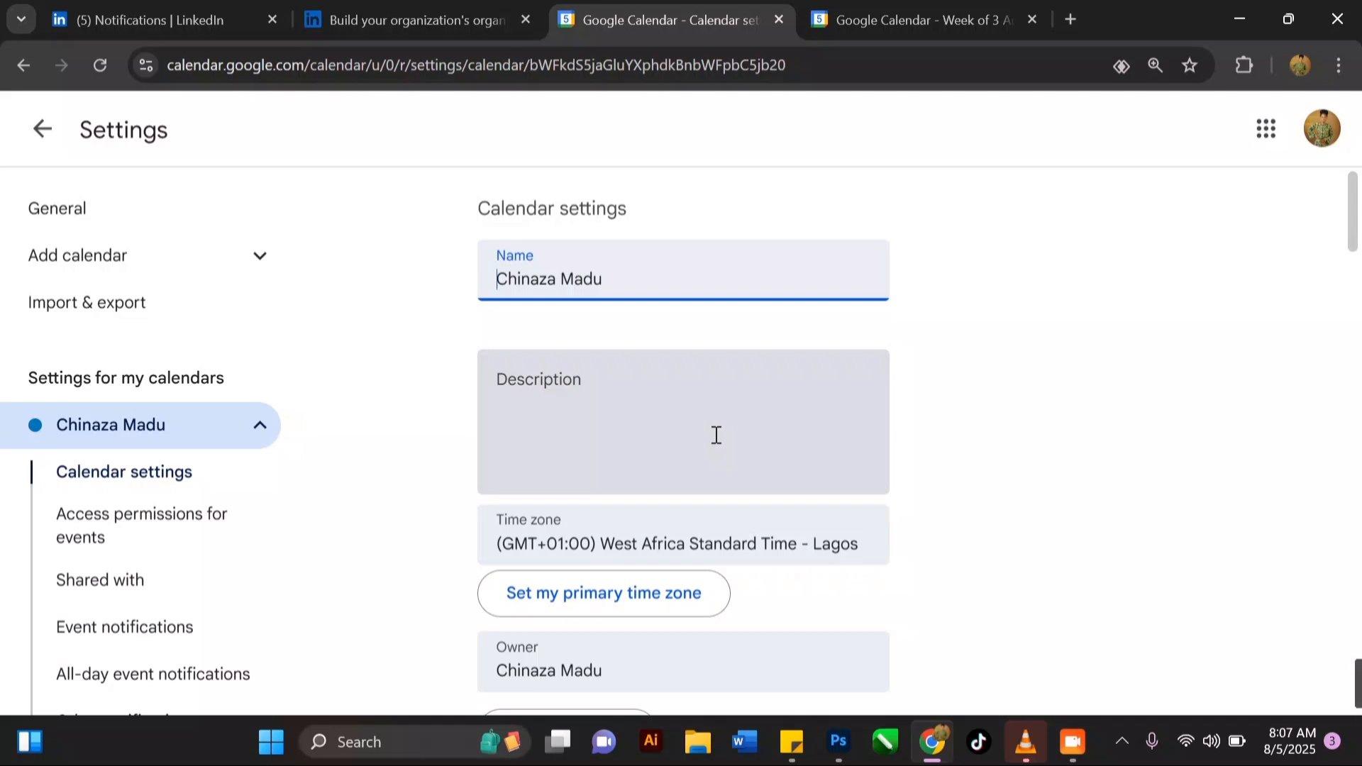
scroll(717, 435, down, 7)
scroll(681, 450, down, 2)
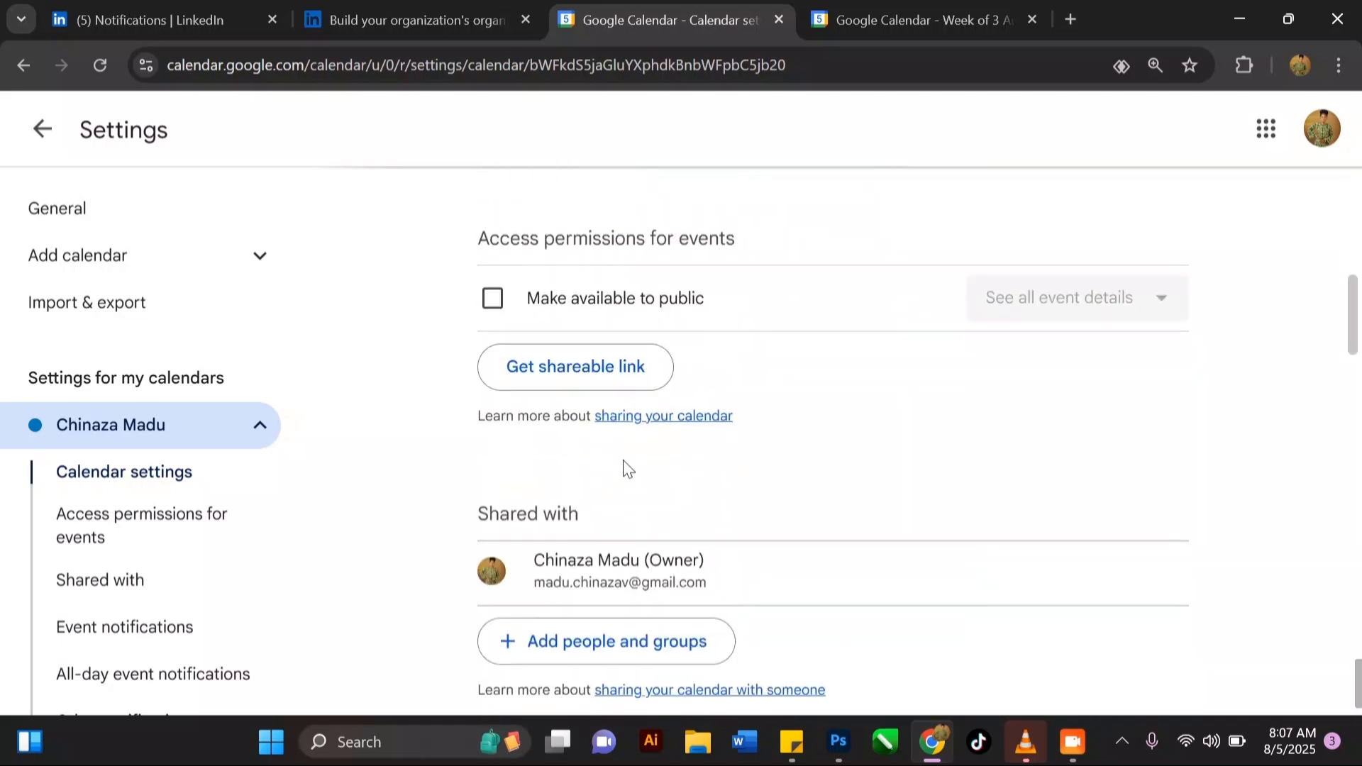
scroll(624, 468, down, 1)
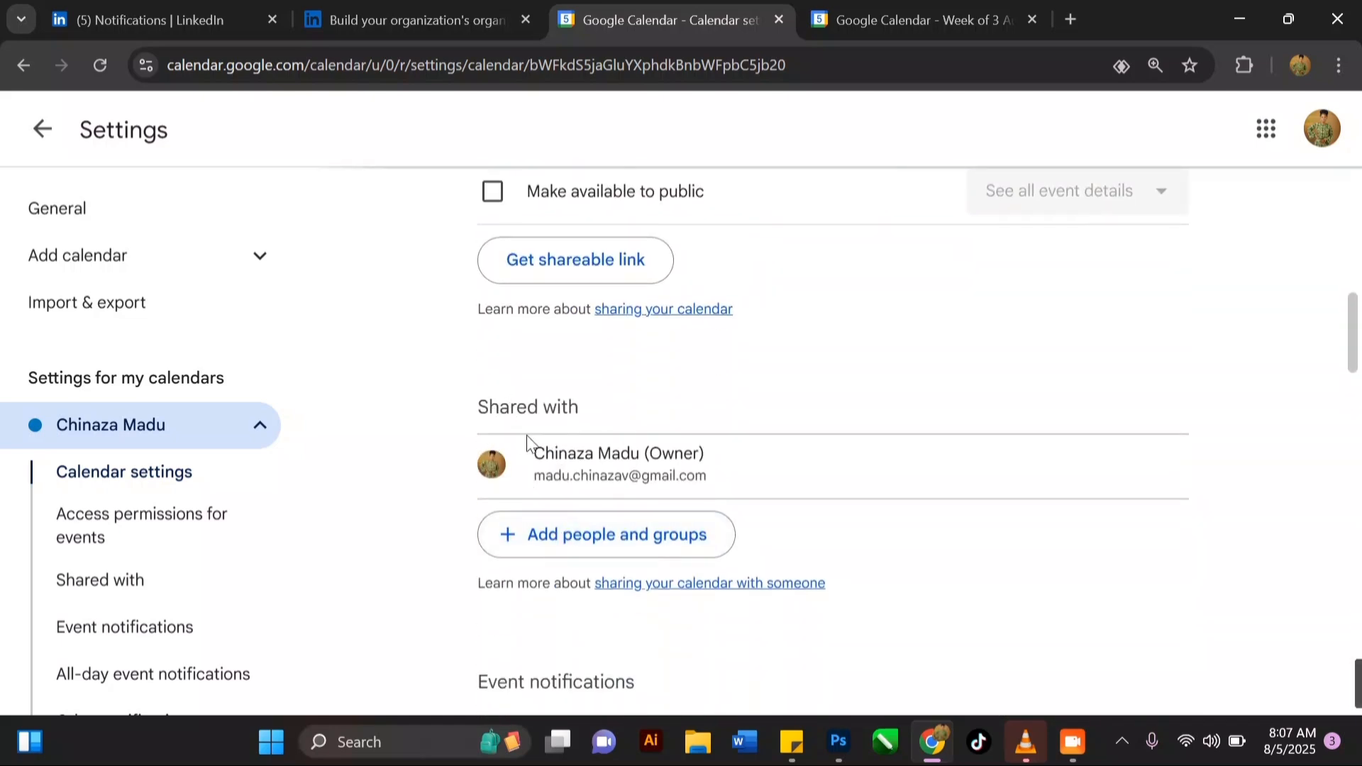
scroll(539, 440, down, 1)
scroll(525, 419, up, 1)
scroll(593, 515, down, 1)
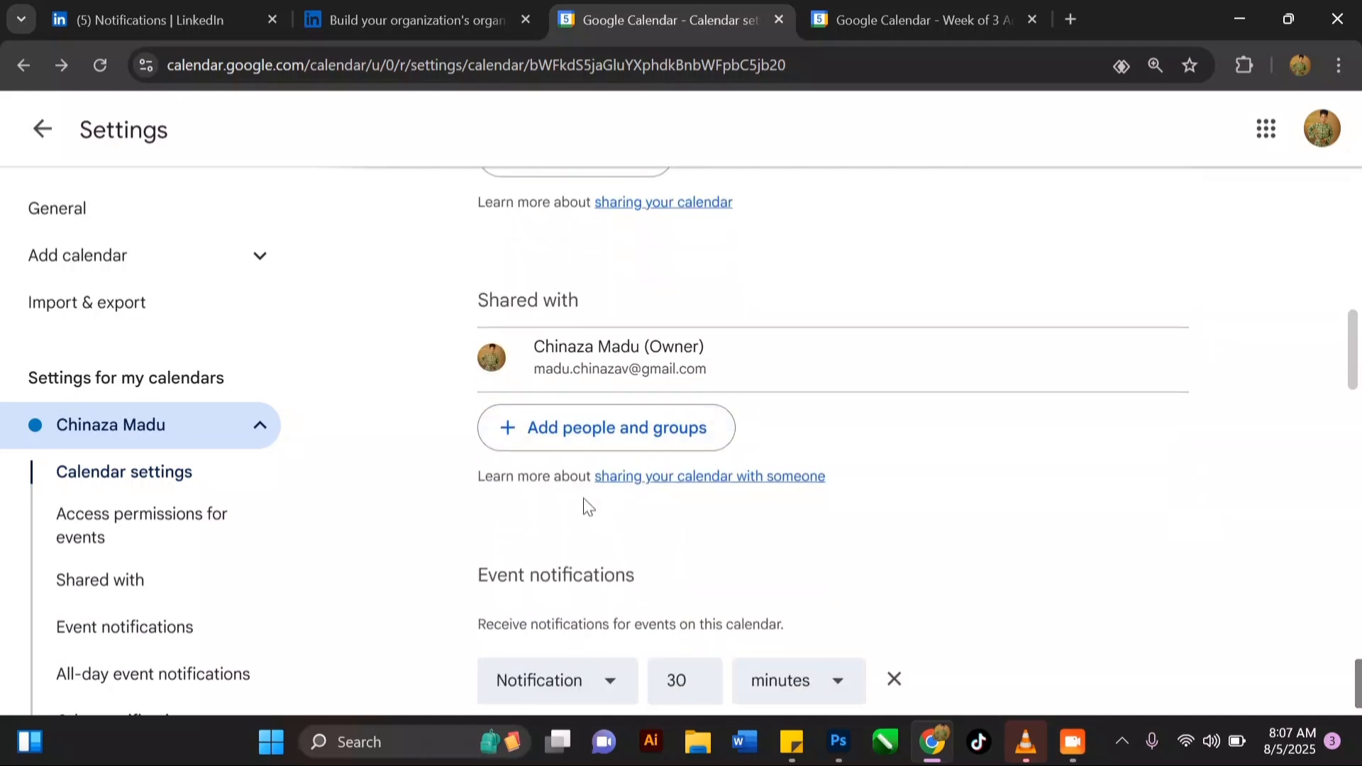
Share the calendar with the suggested contact's e-mail, grant "Make changes and manage sharing" permission, and send the invitation
click(624, 428)
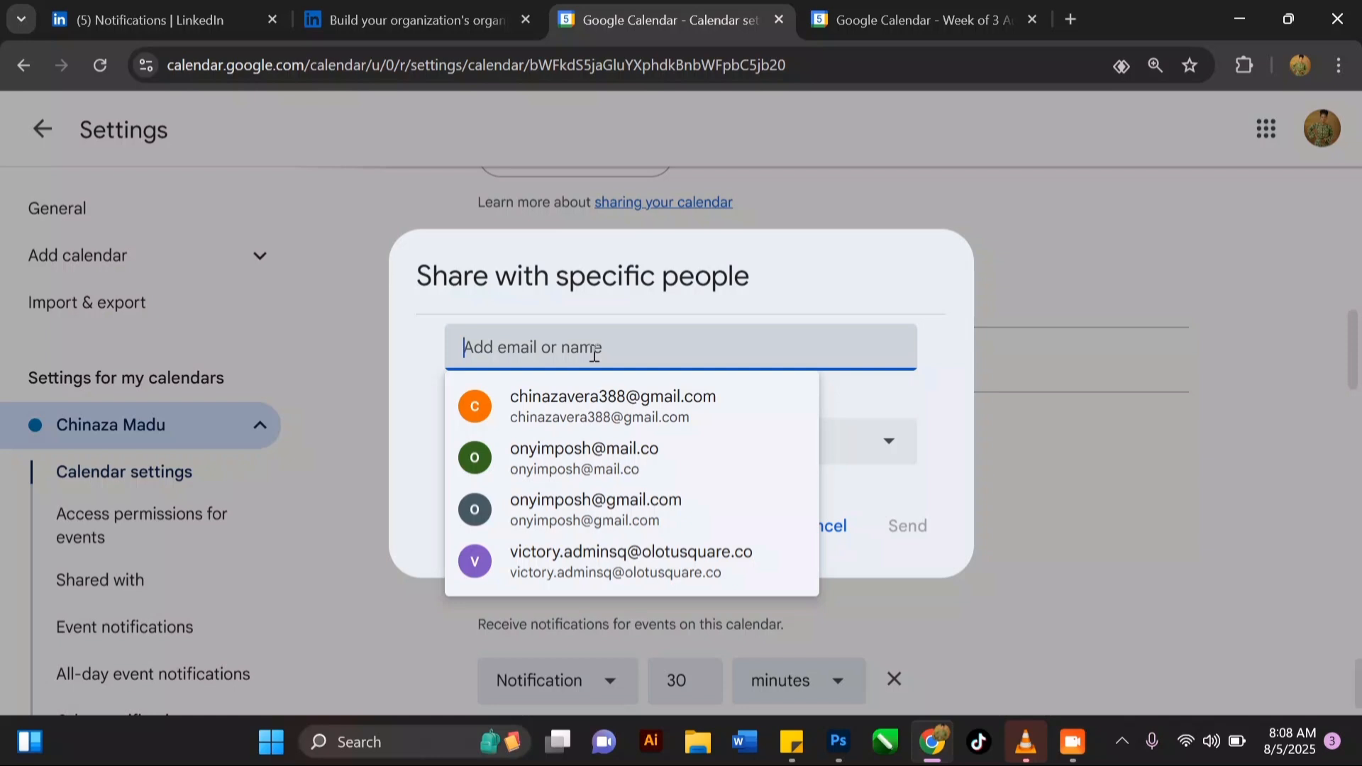
text(ch)
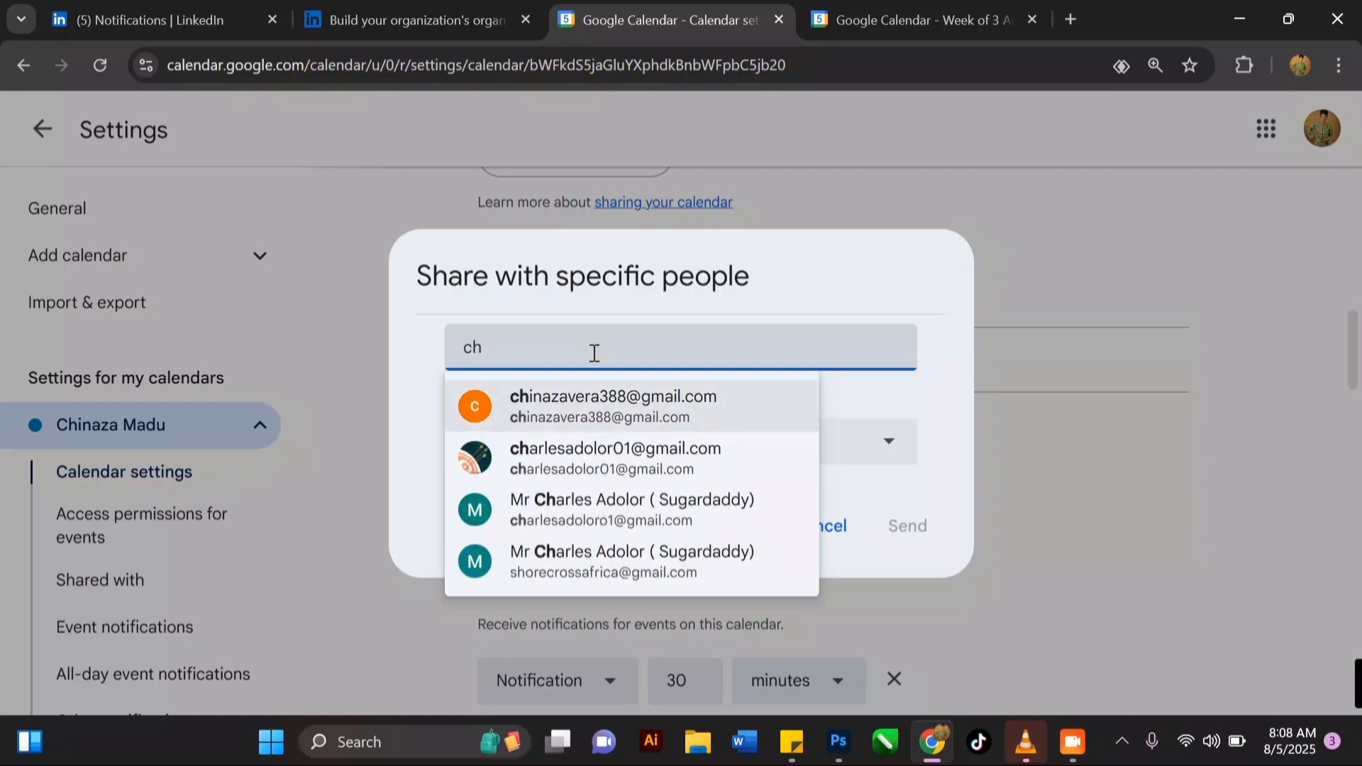
text(i)
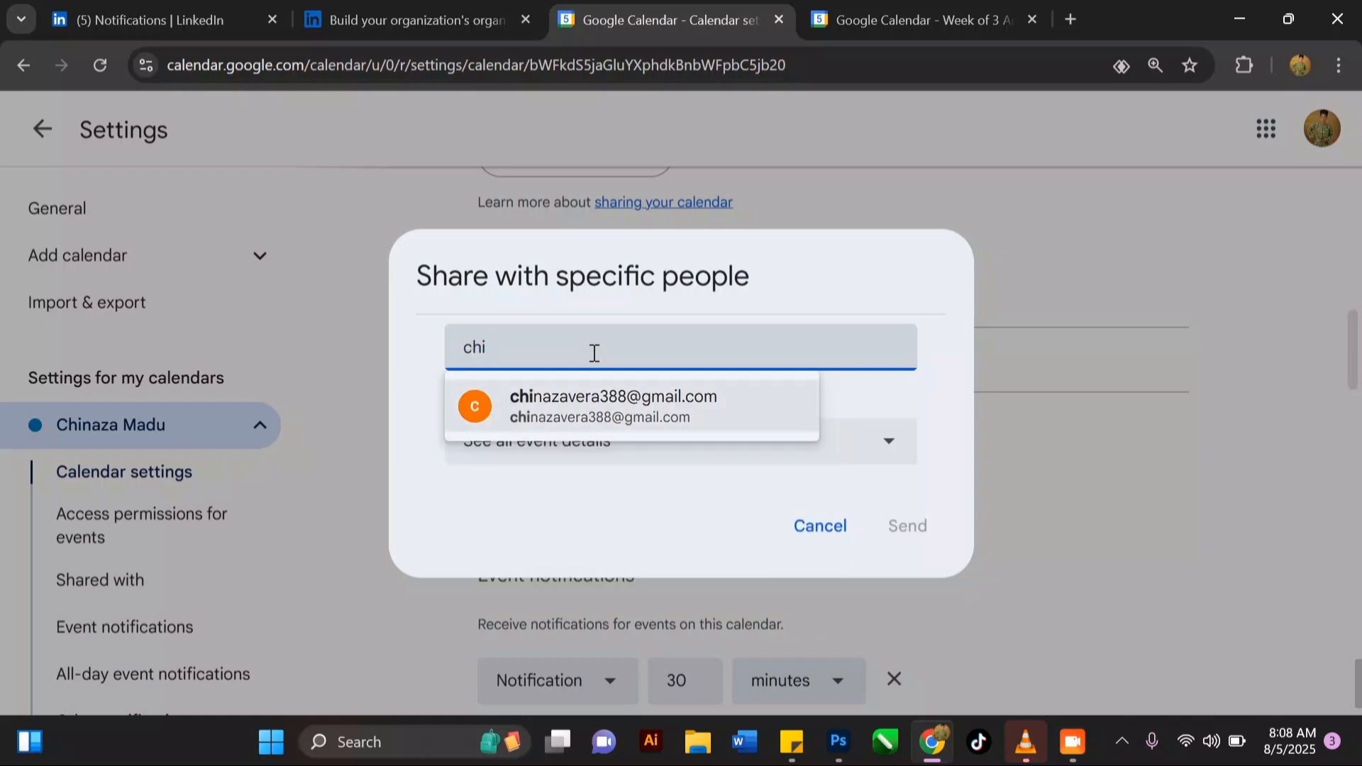
click(576, 417)
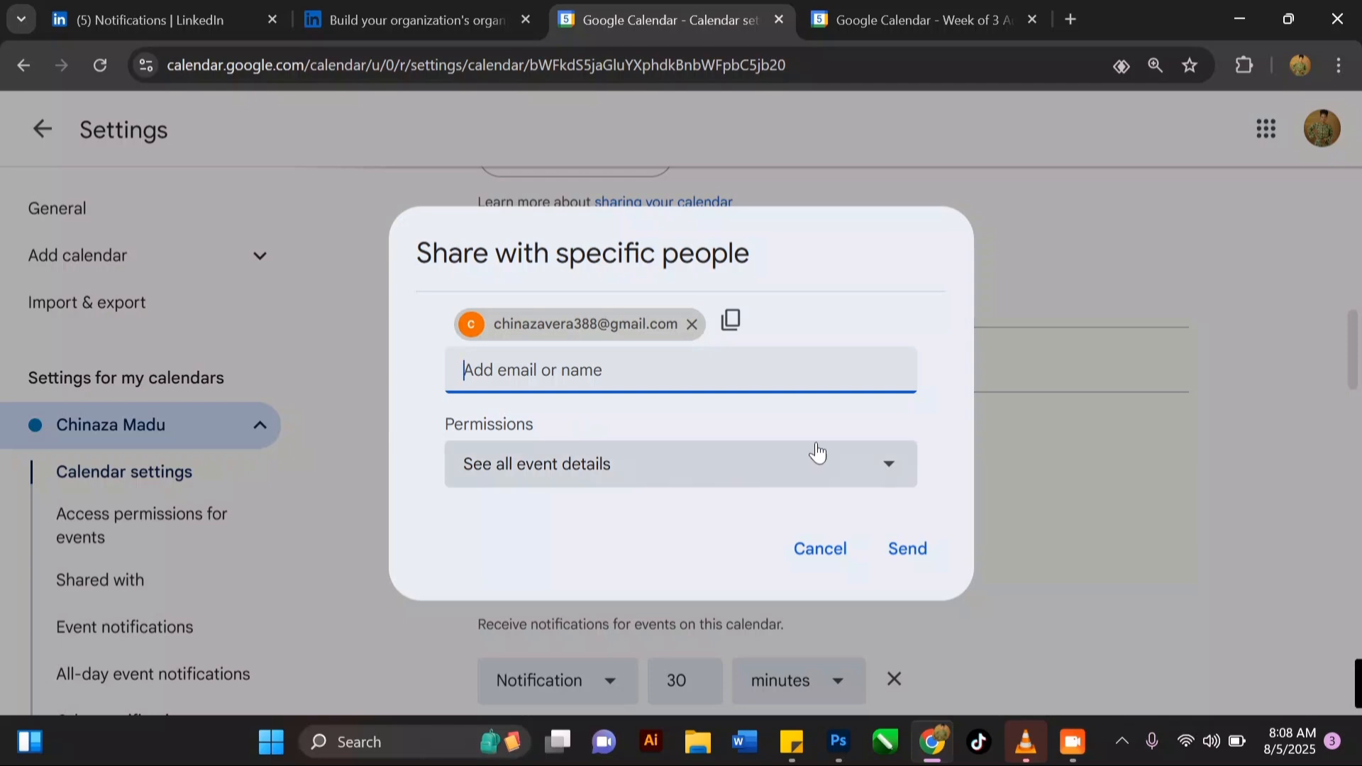
click(639, 476)
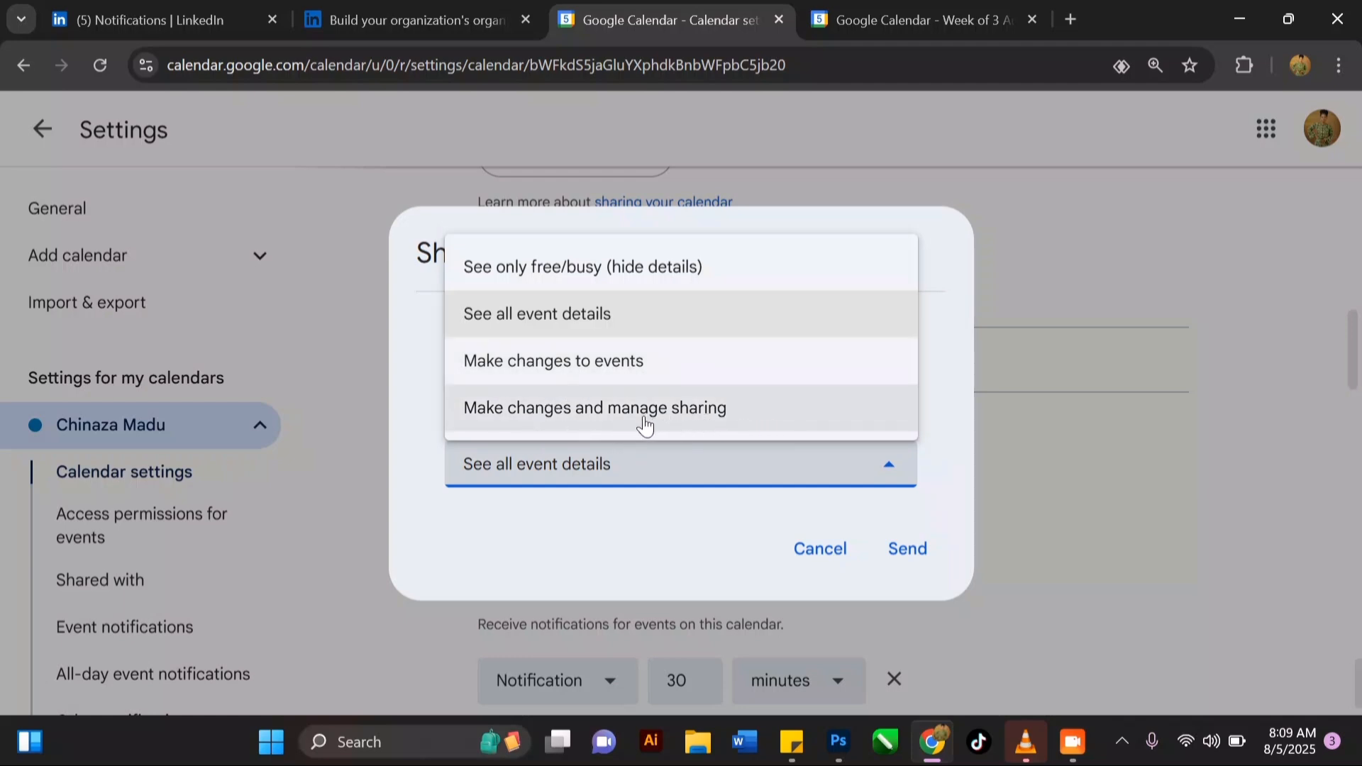
click(694, 413)
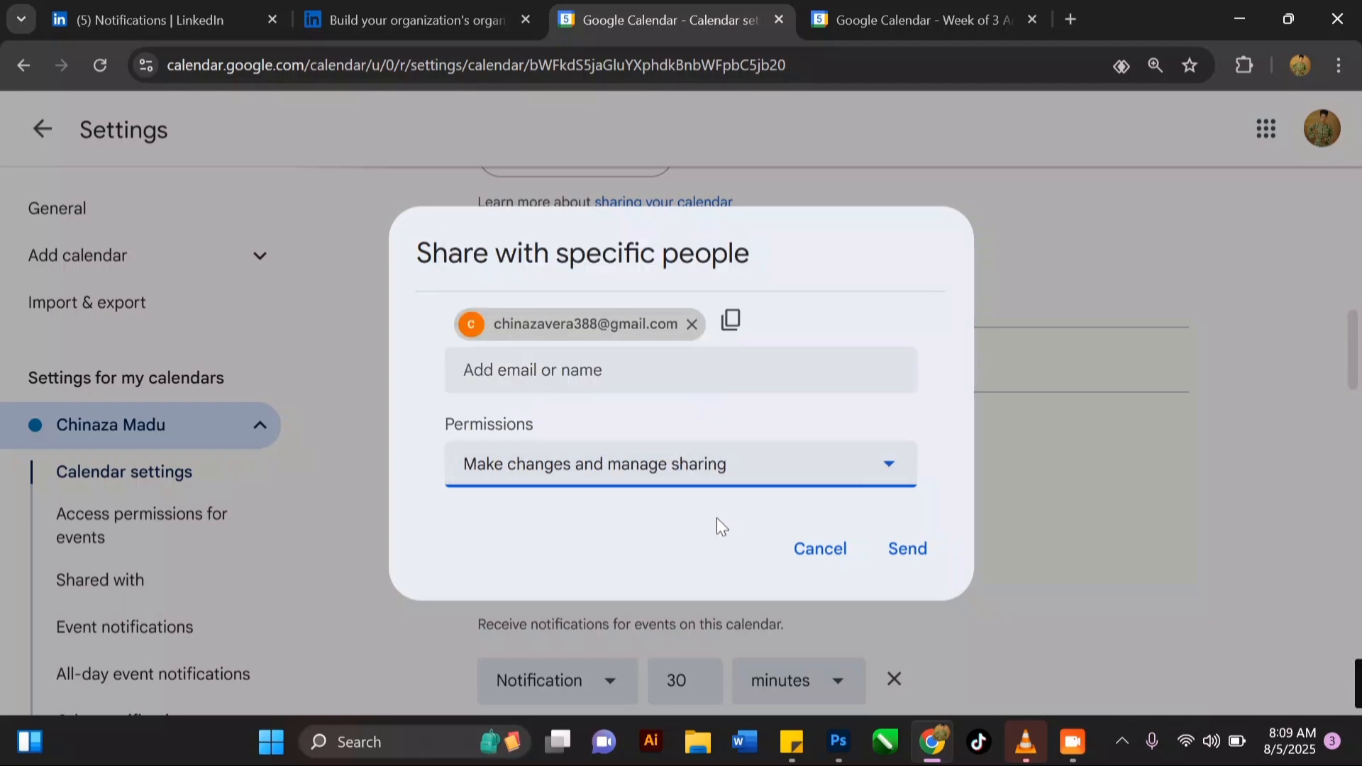
click(883, 547)
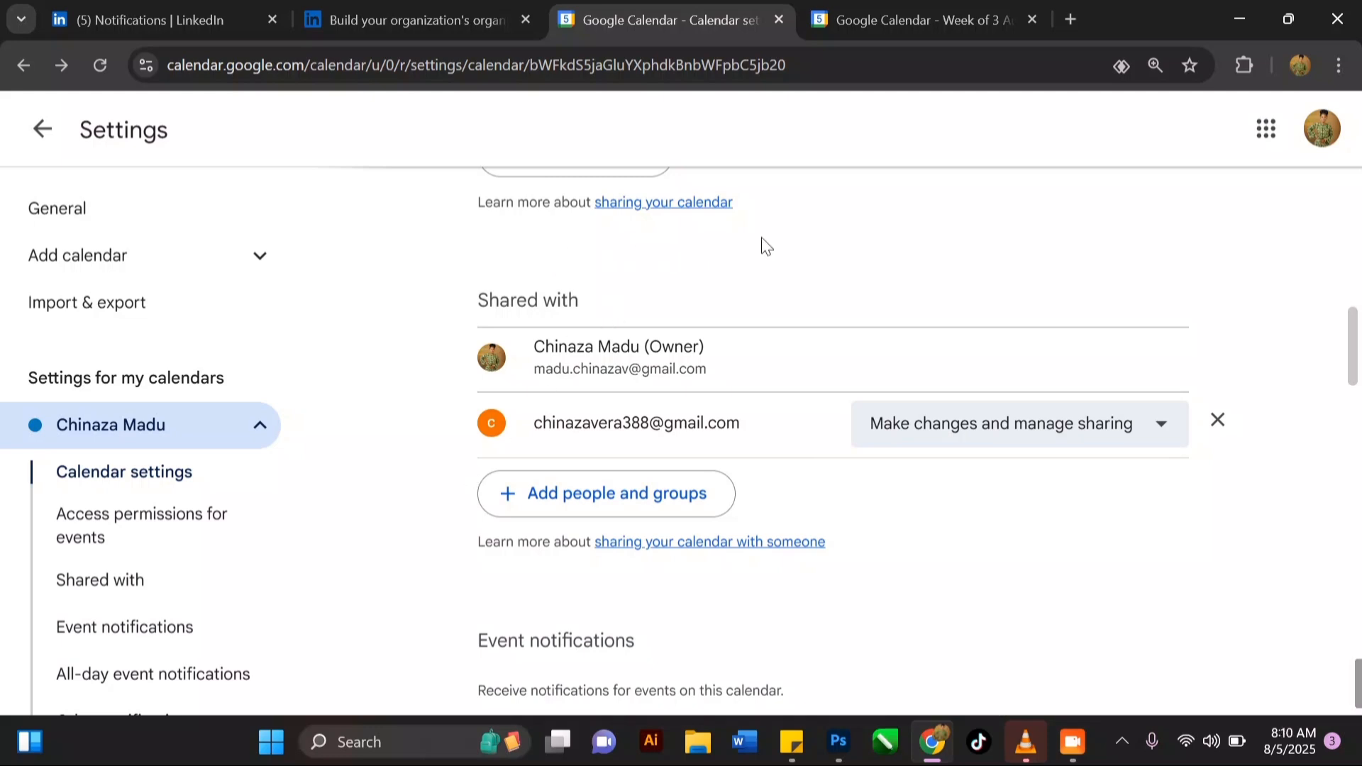
Switch to the recipient's Gmail invitation, join the shared calendar and add it to the recipient's Google Calendar
click(922, 16)
scroll(783, 475, down, 3)
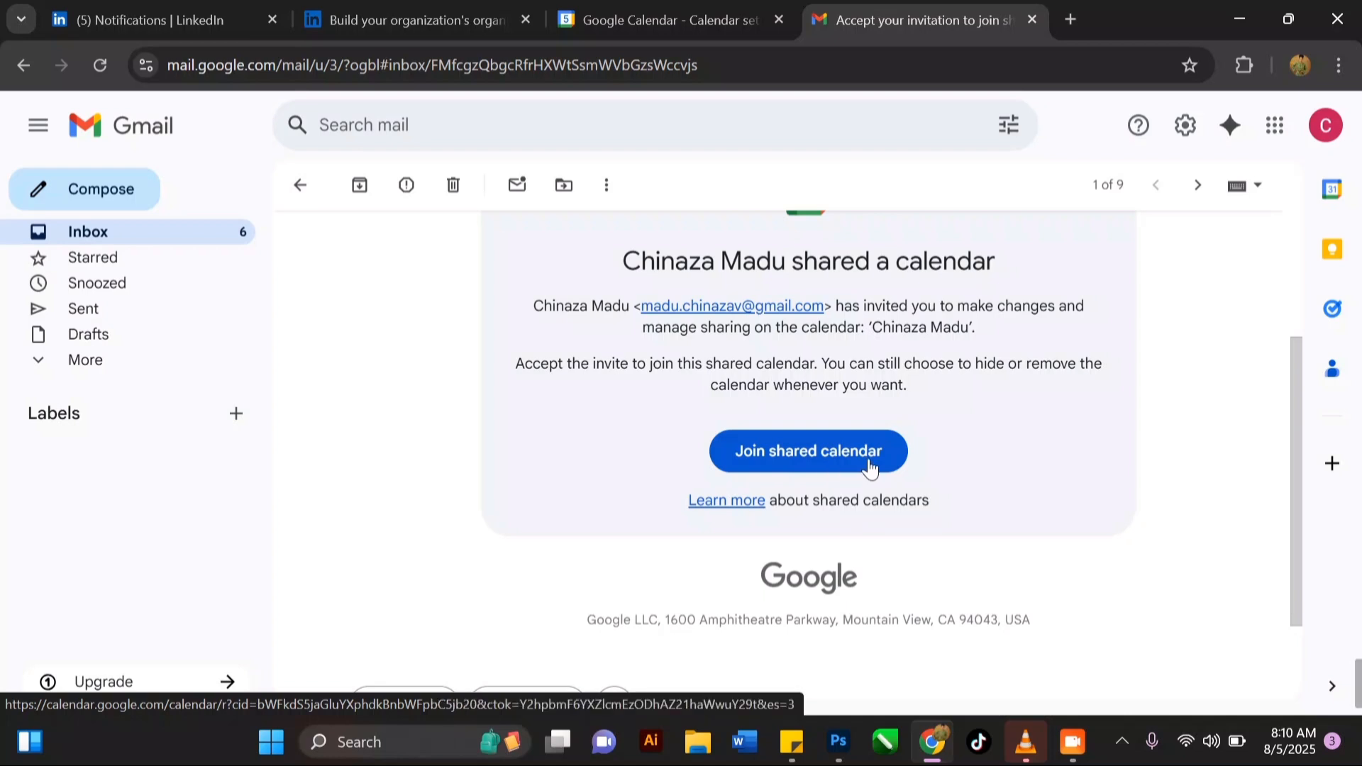
click(825, 455)
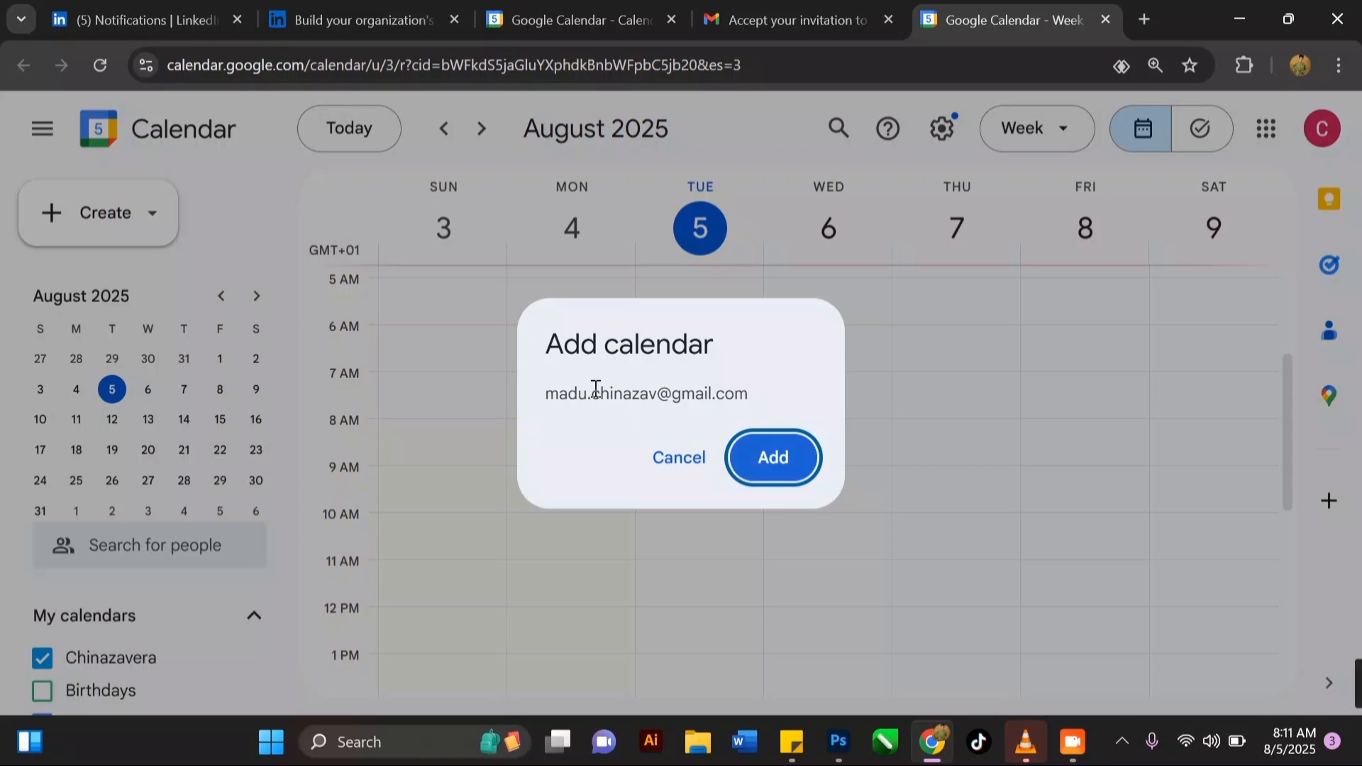
click(758, 469)
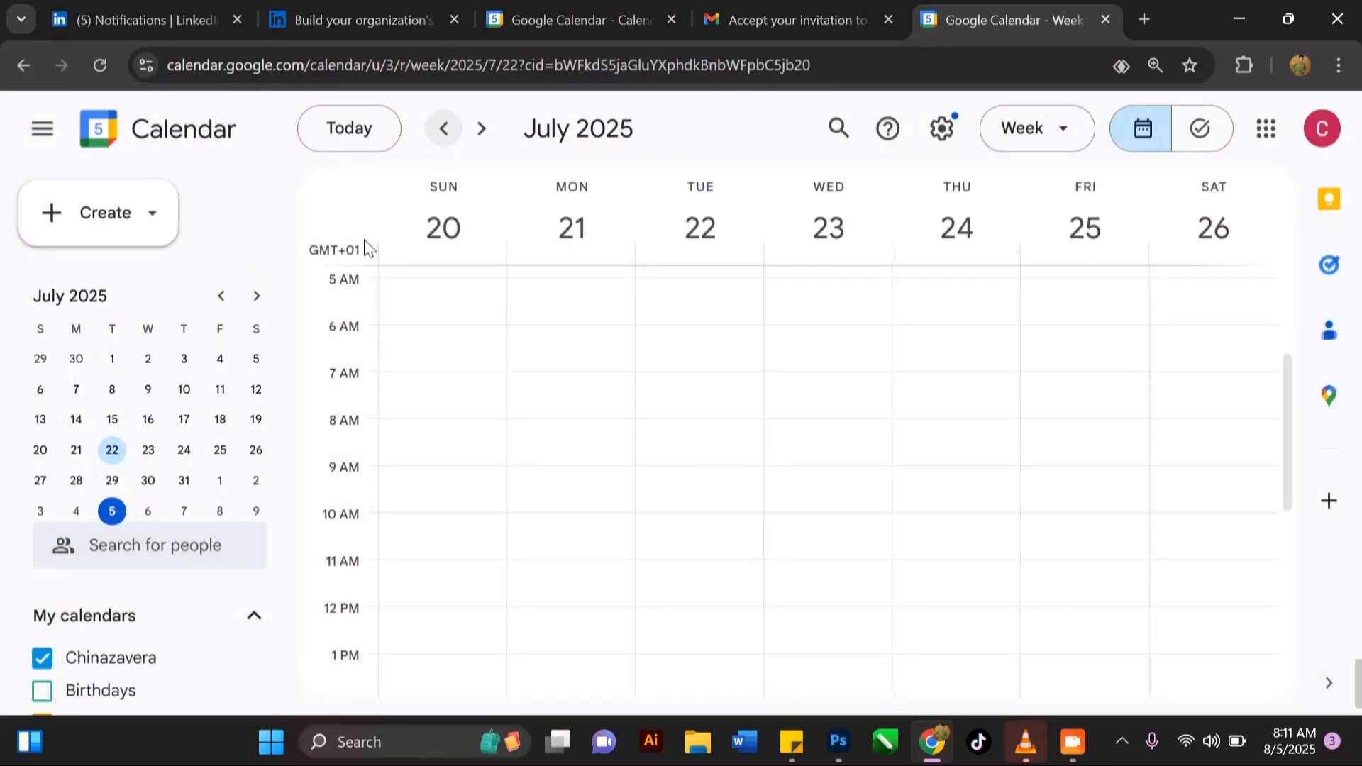
Hide and show the recipient's own calendar under My calendars, and toggle the shared calendar's visibility
drag(294, 331, 287, 397)
scroll(287, 397, down, 1)
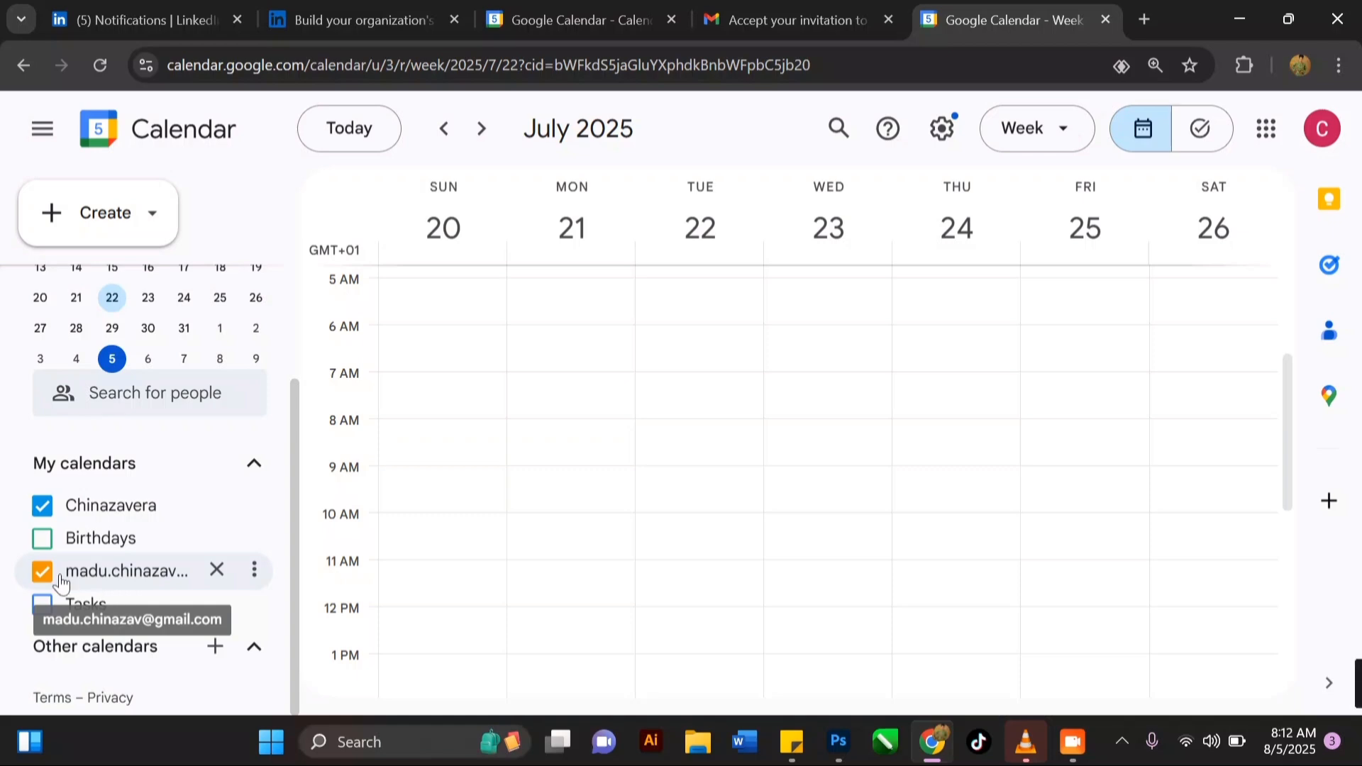
click(43, 516)
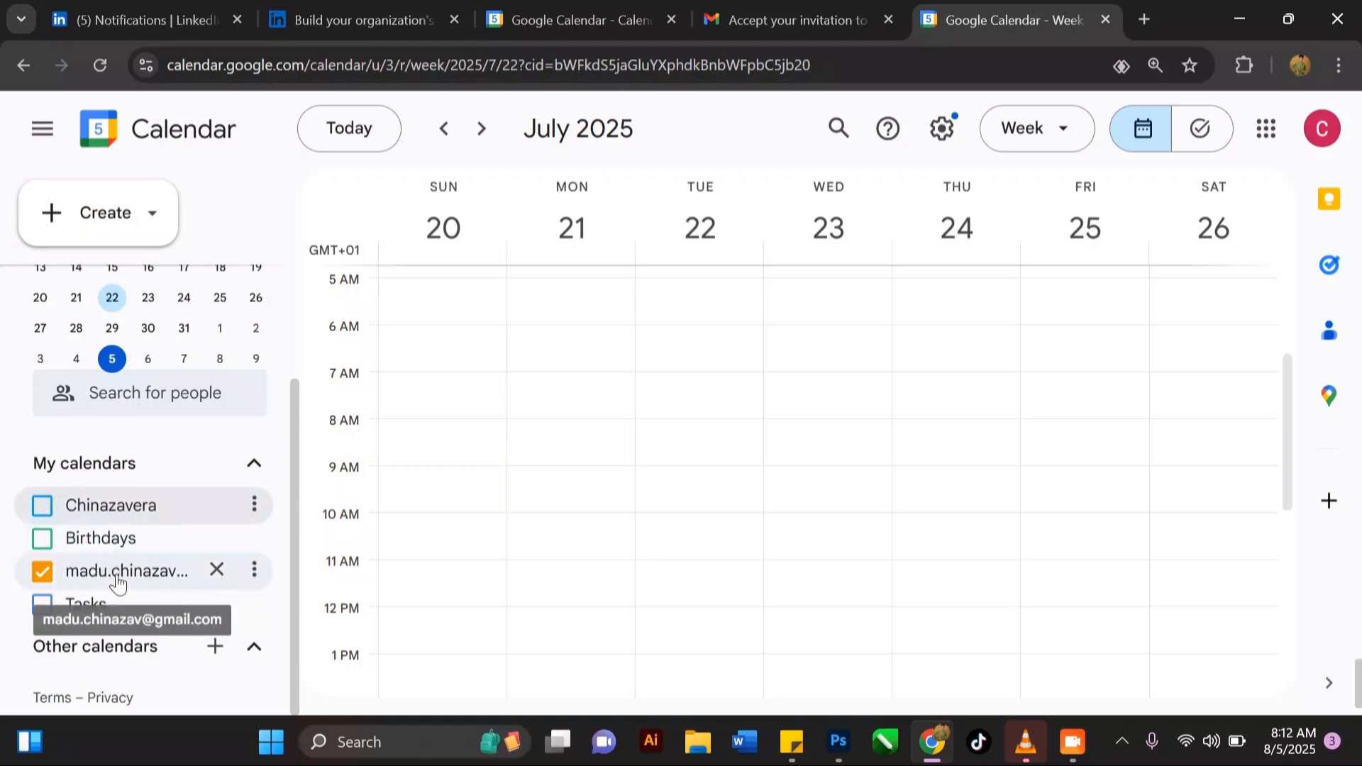
click(46, 508)
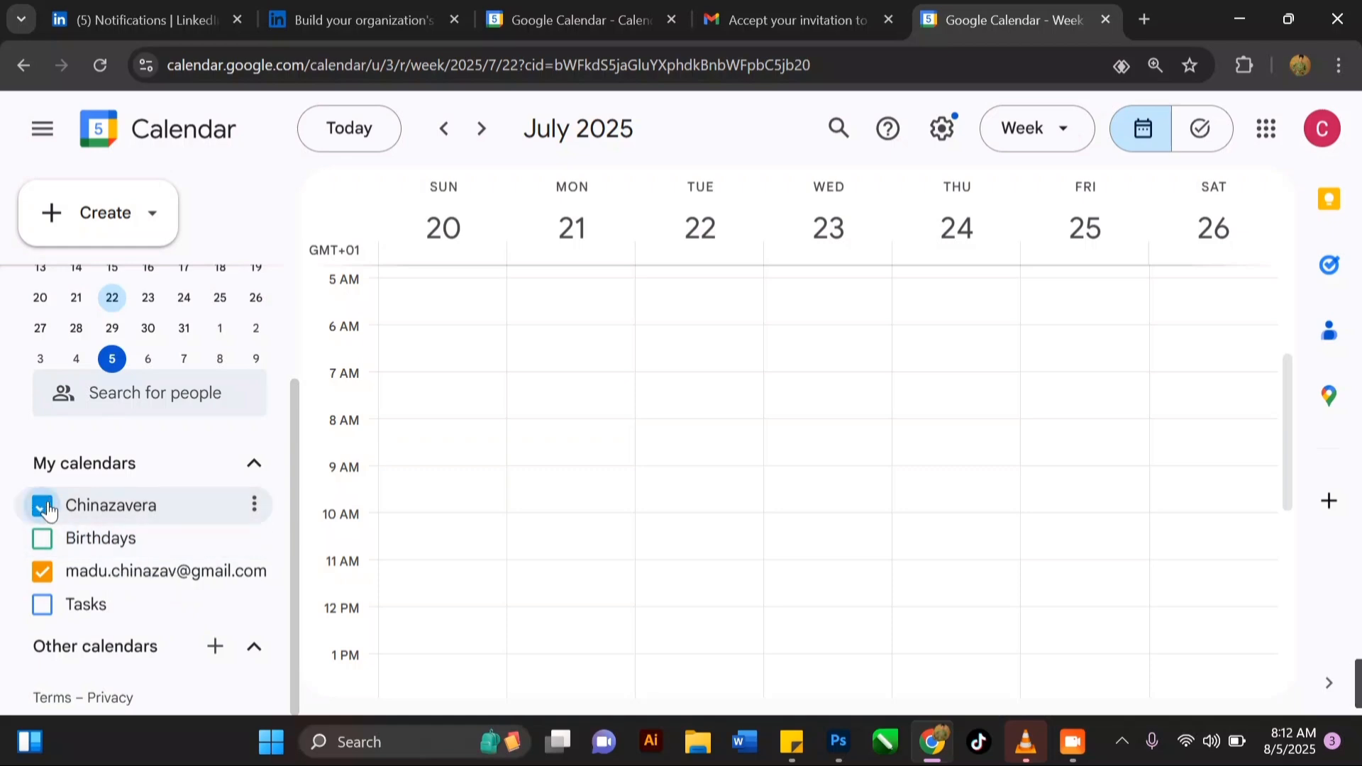
click(44, 580)
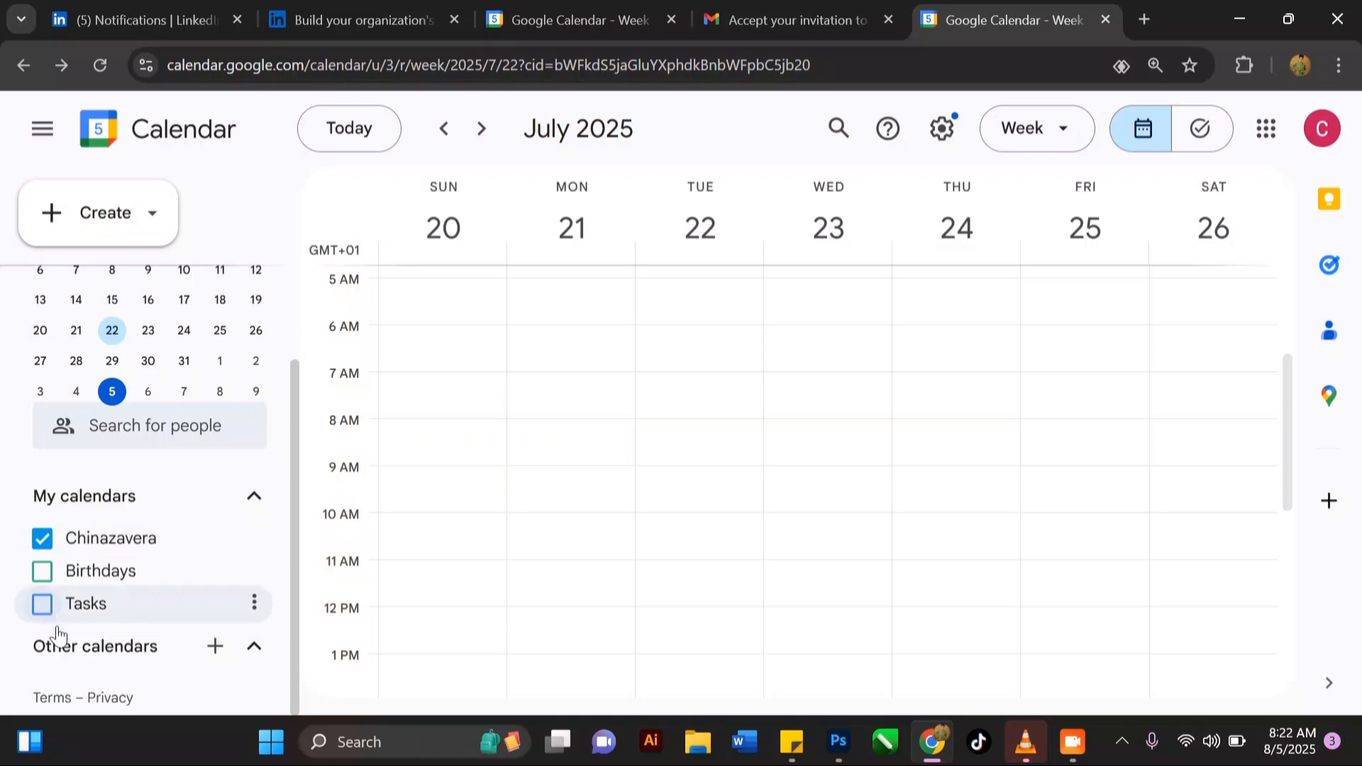
Subscribe to a calendar using the owner's e-mail address and request access with a polite message asking for access to it
click(216, 649)
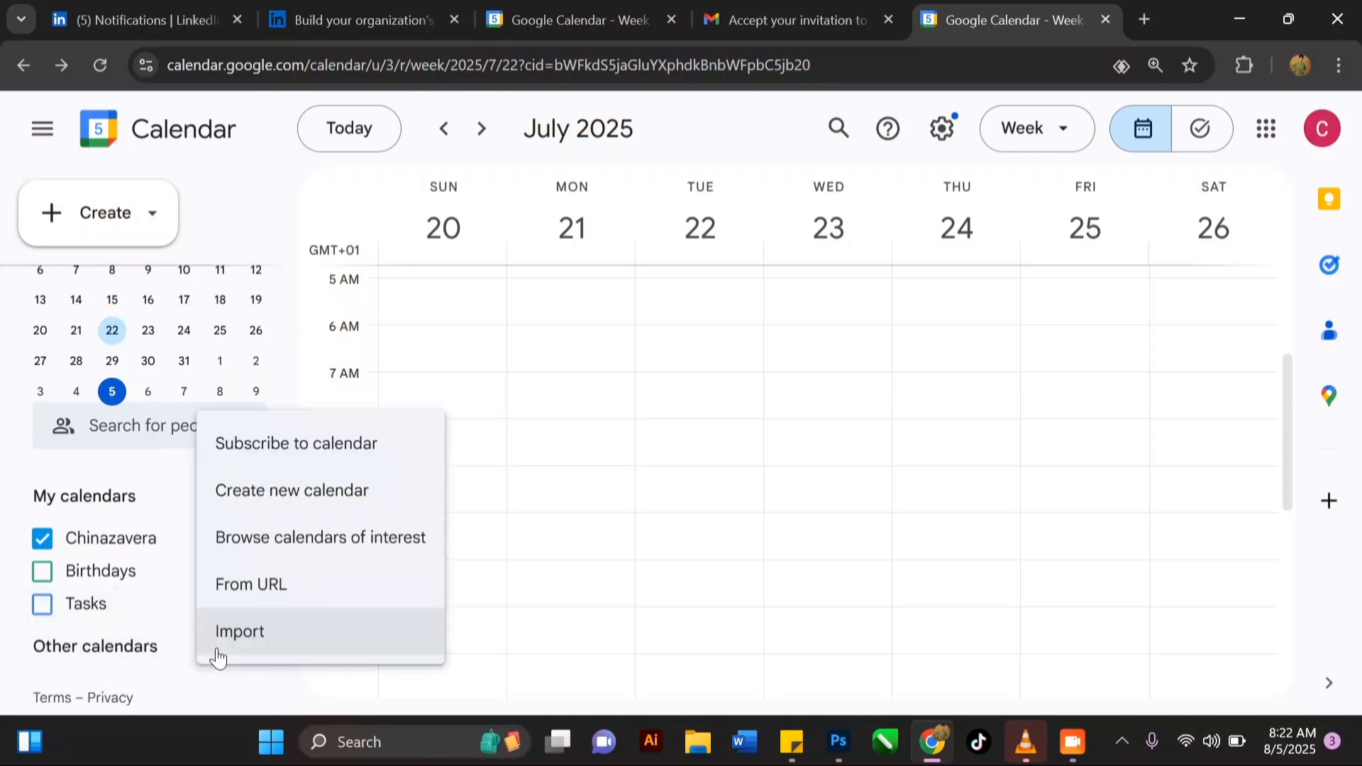
click(306, 454)
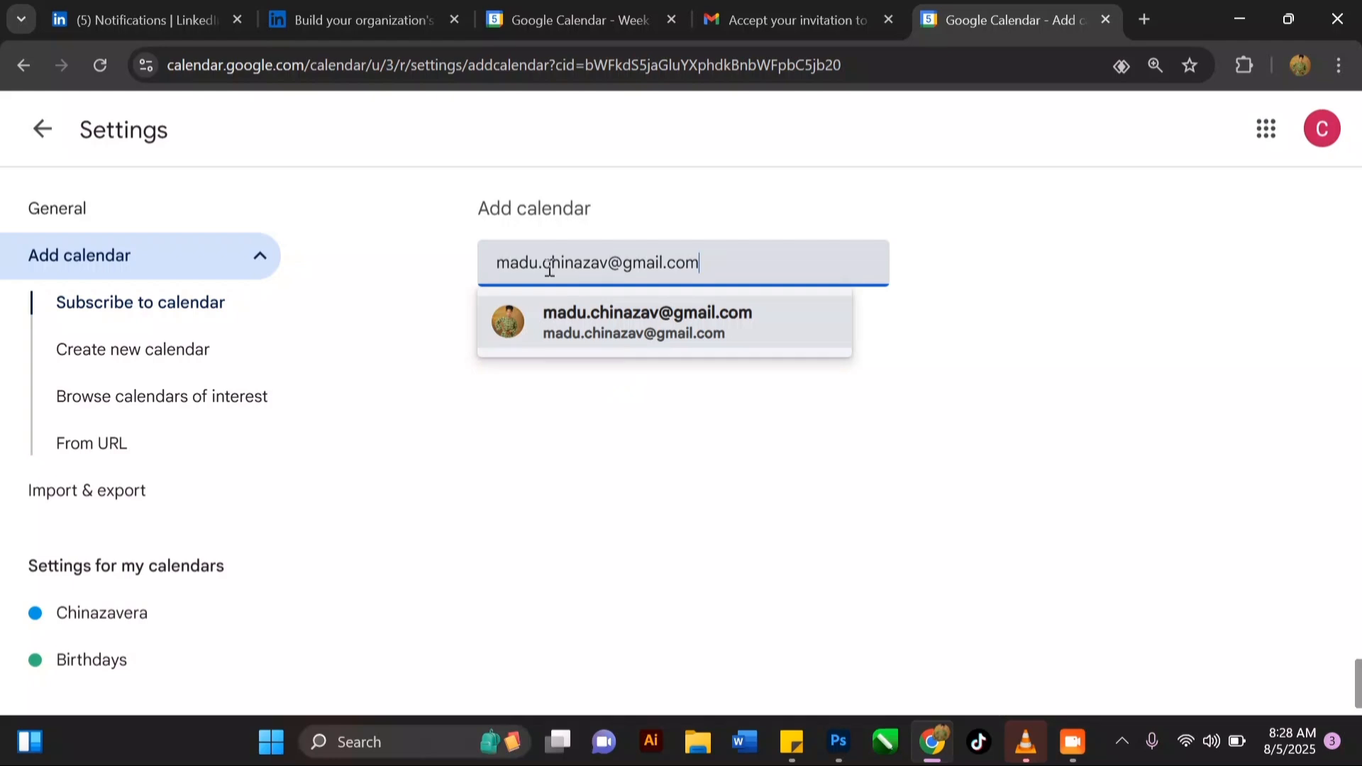
click(587, 328)
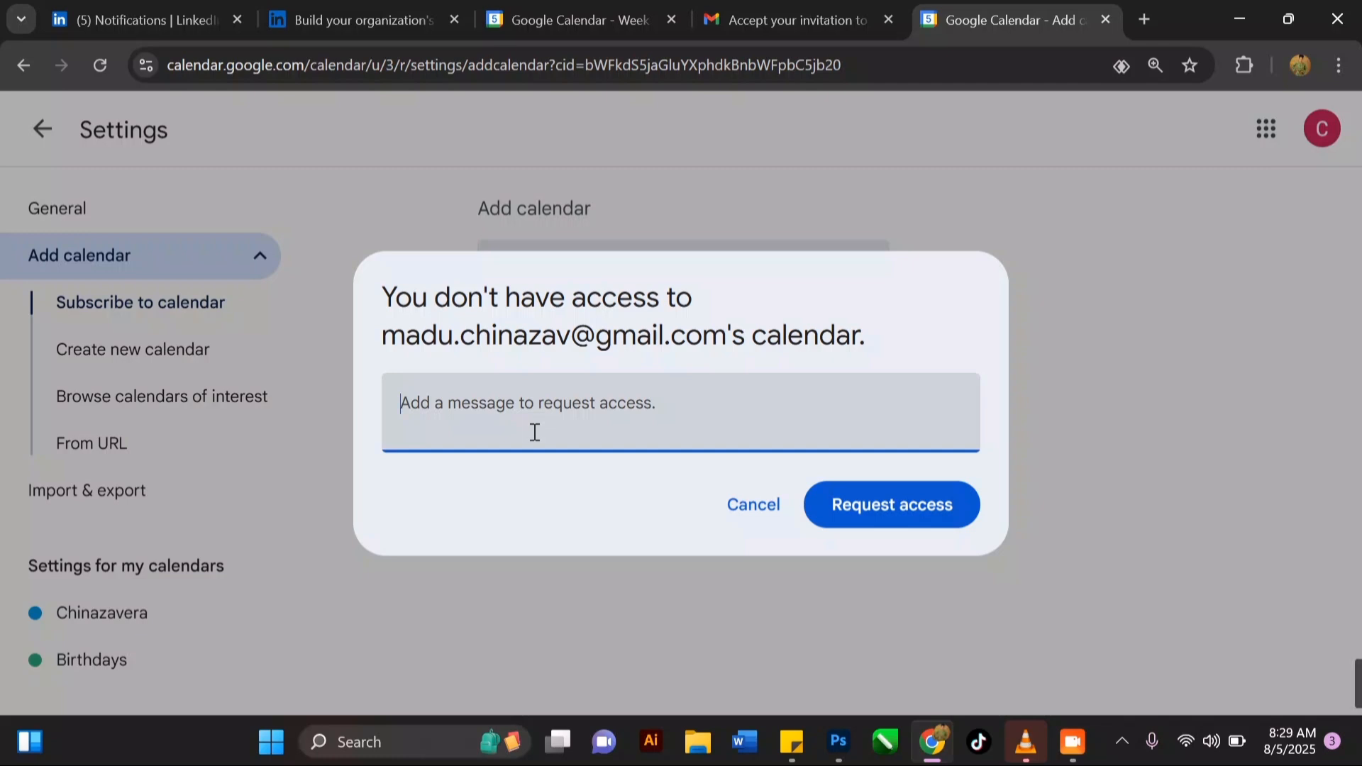
text(Hello sir, this is chinaza please can you give me access to your calendar.)
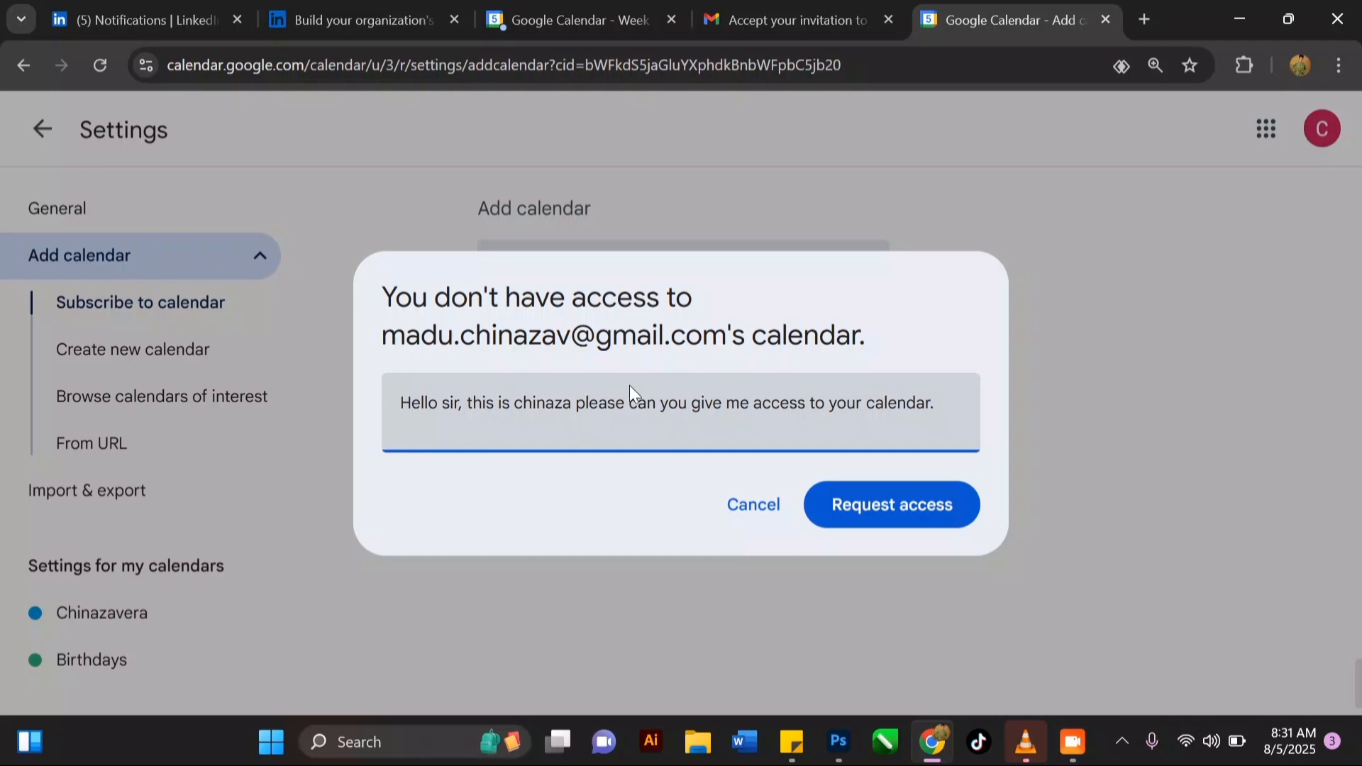
click(886, 524)
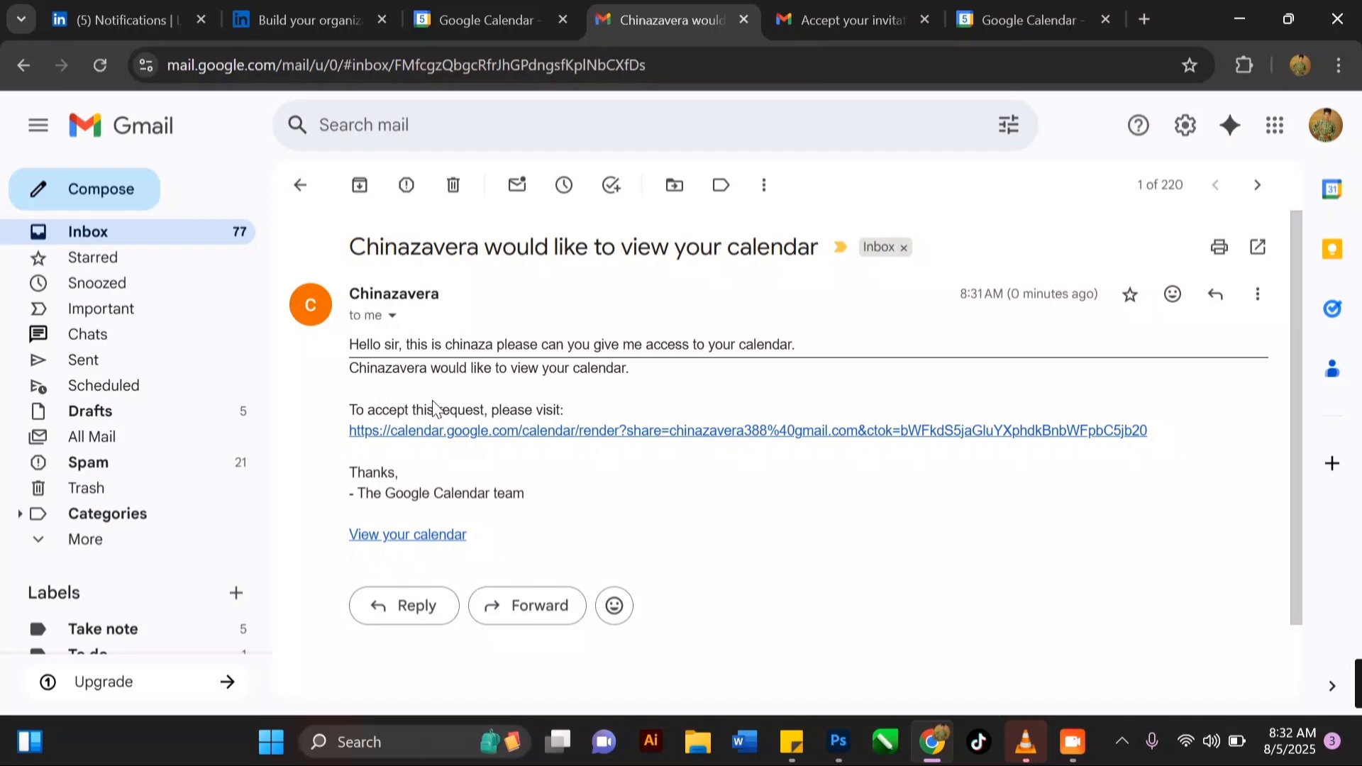
Accept the calendar access request from the e-mail link, grant the requester "Make changes and manage sharing" permission, and send the invitation
click(557, 430)
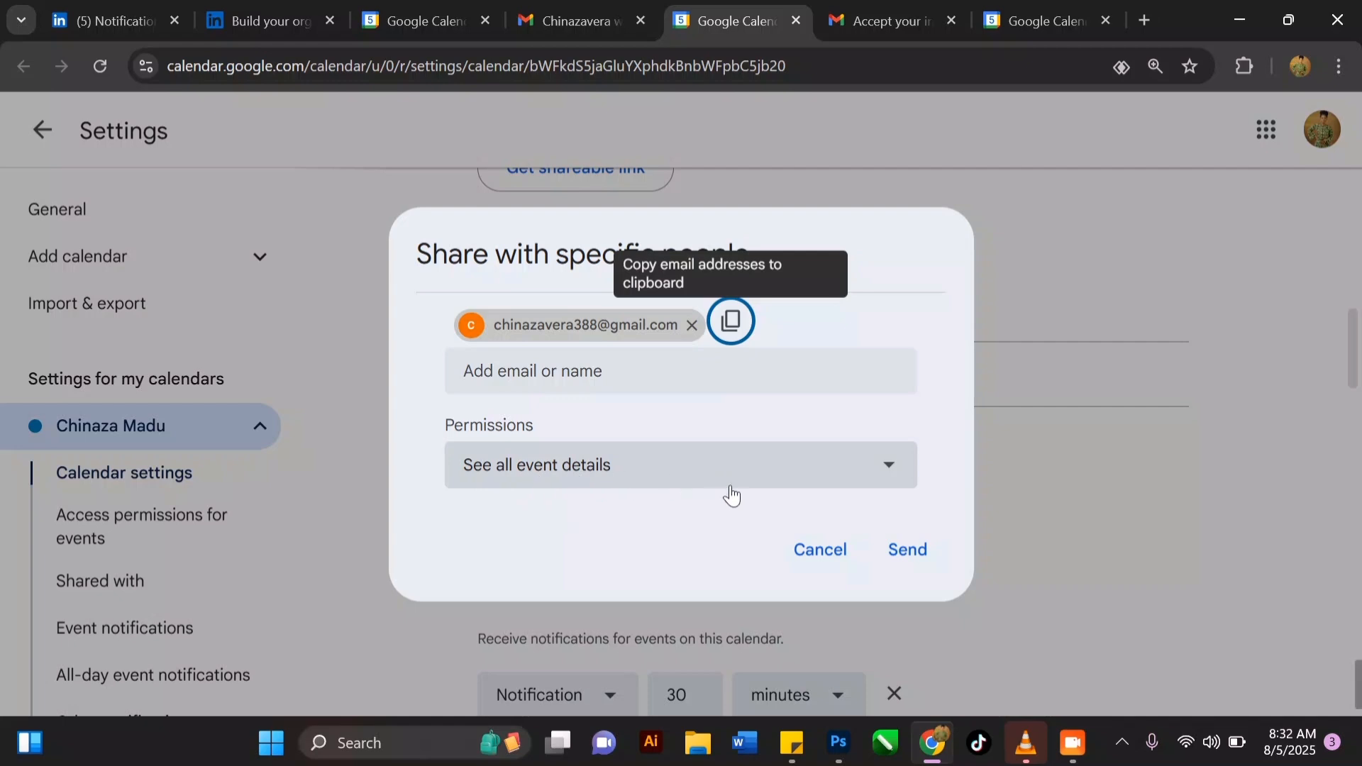
click(745, 488)
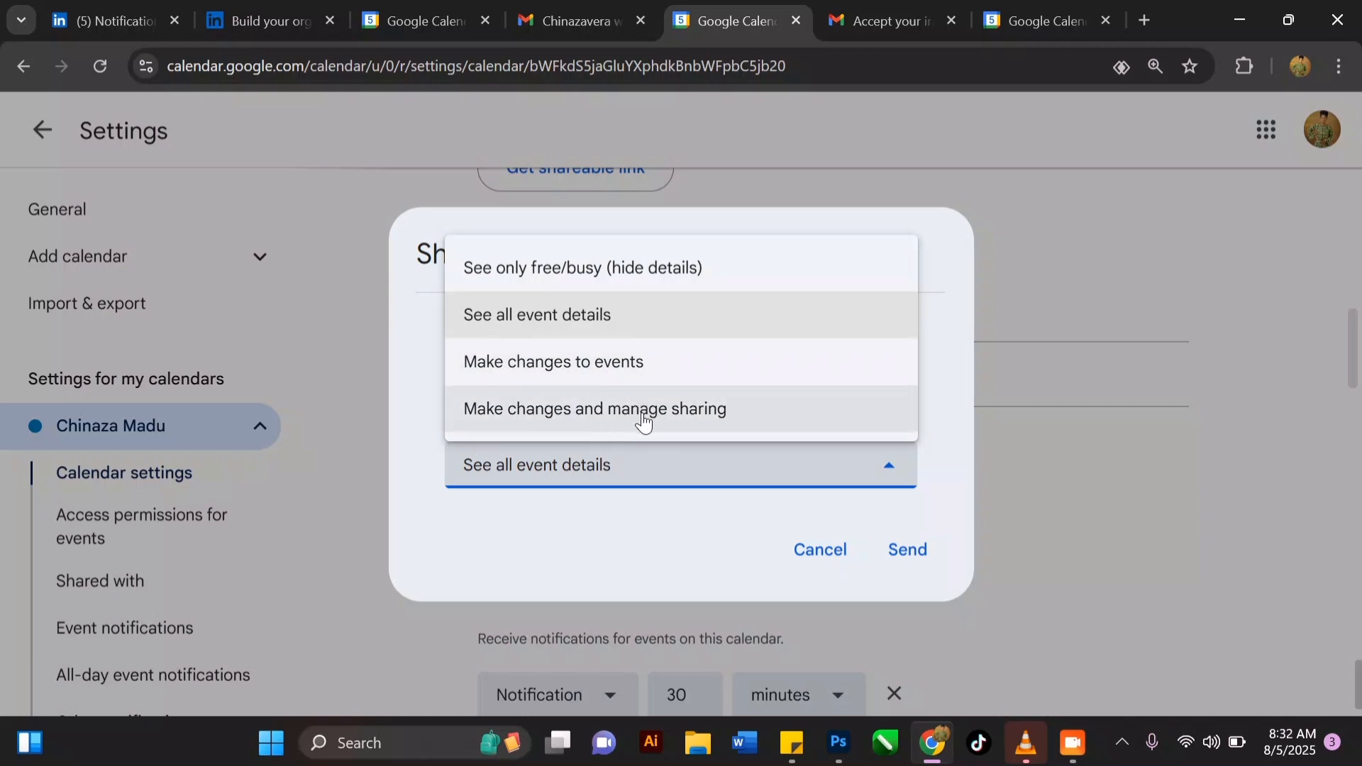
click(696, 423)
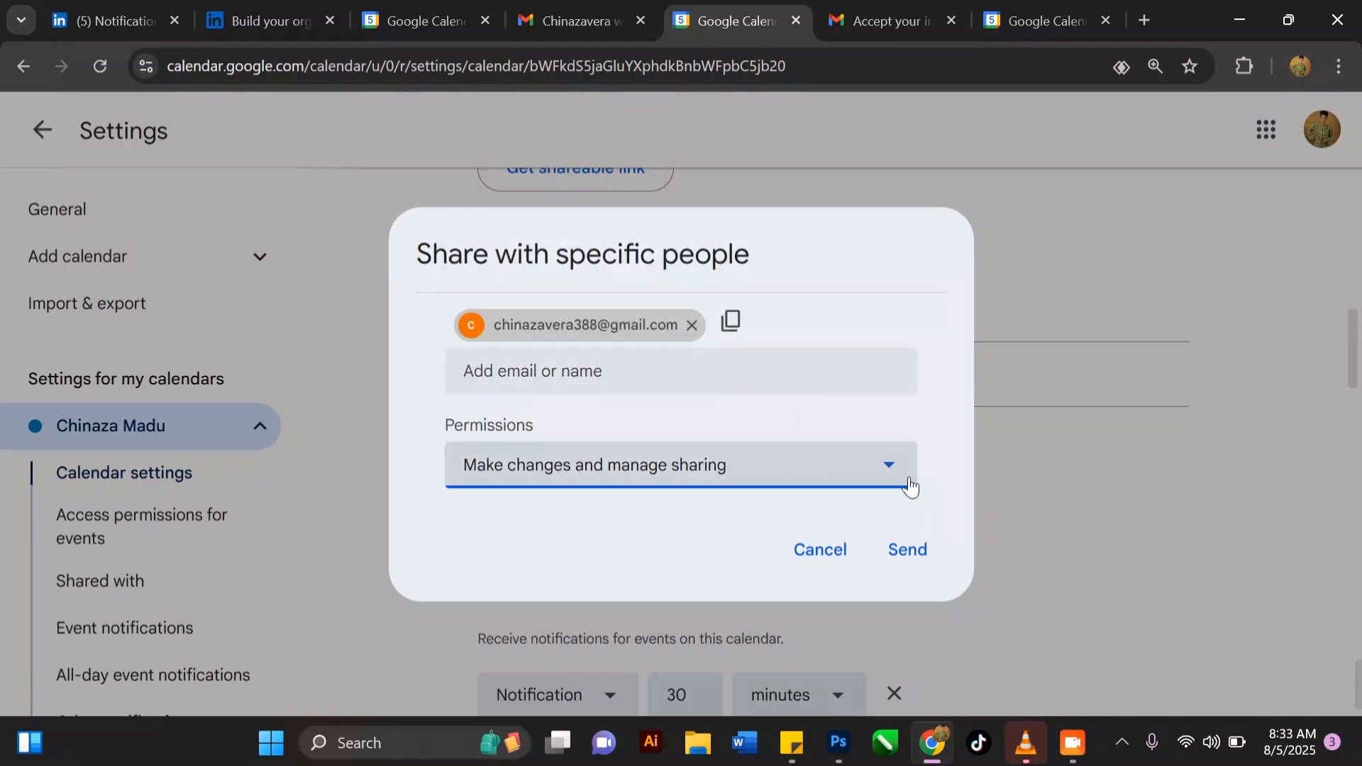
click(912, 546)
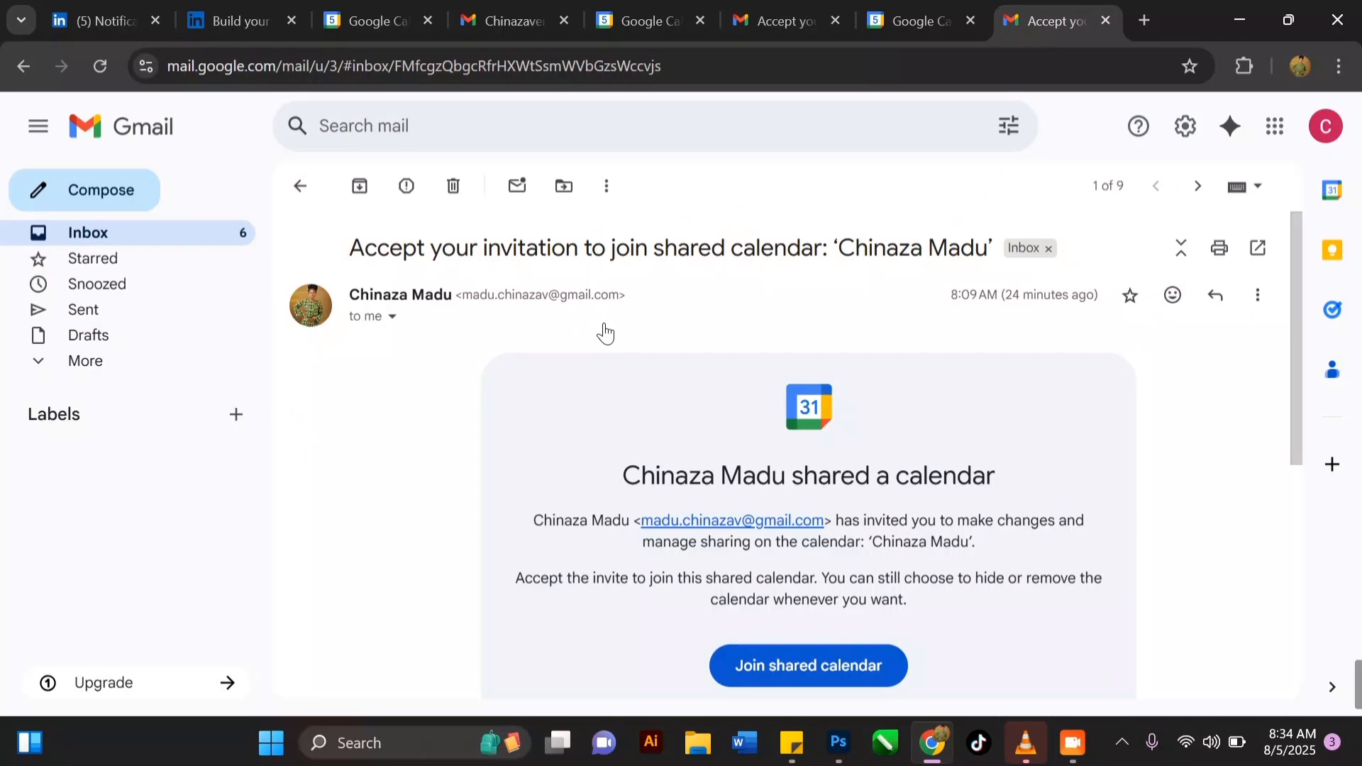
Review the calendar invitation e-mail in the requester's Gmail and join the shared calendar from it
scroll(762, 409, down, 4)
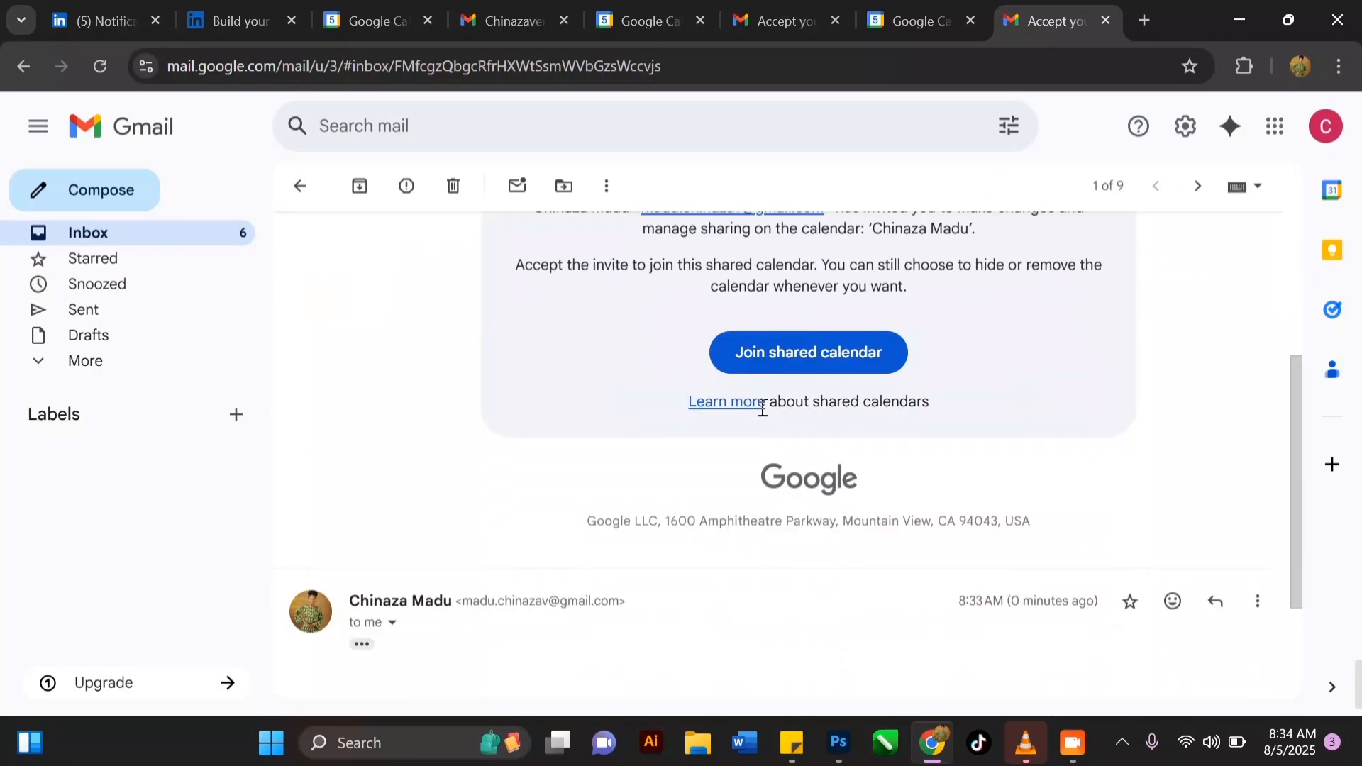
scroll(762, 409, up, 1)
scroll(769, 416, up, 2)
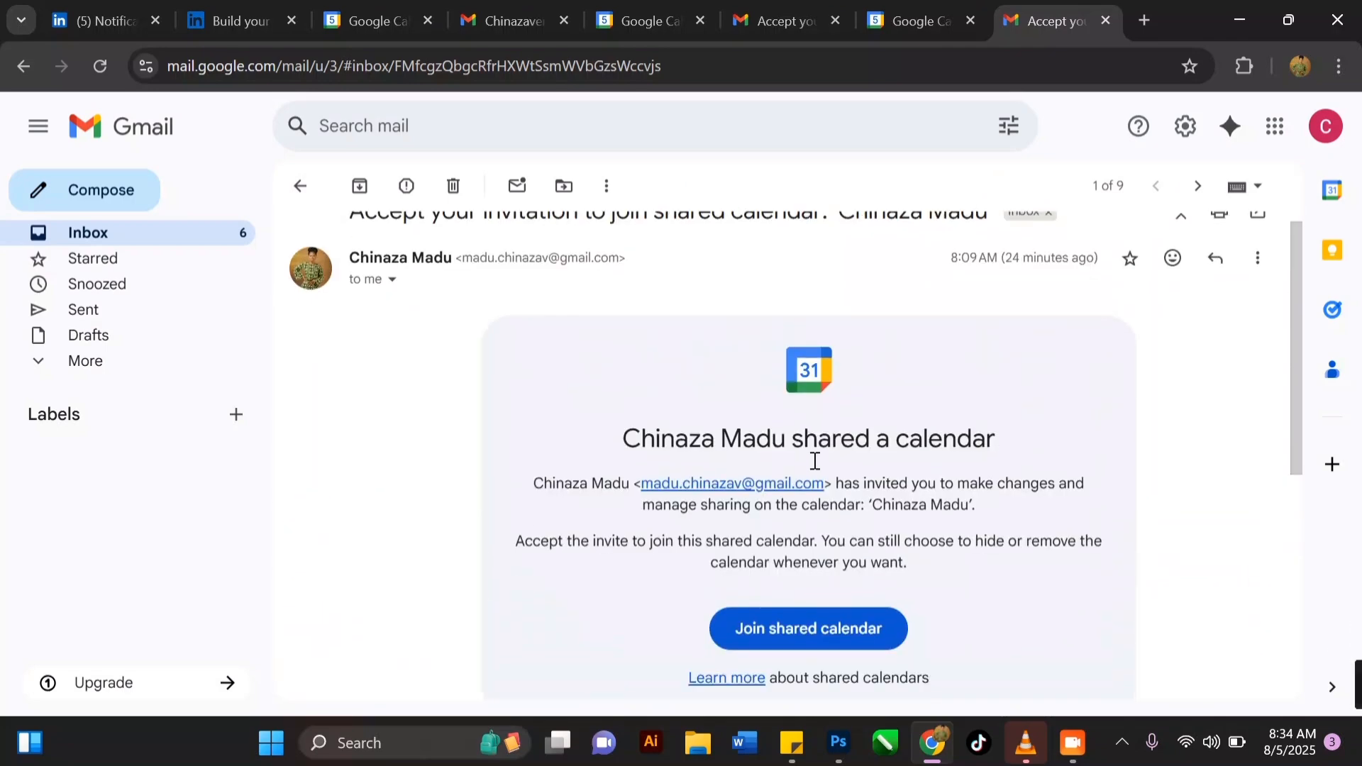
scroll(815, 461, down, 2)
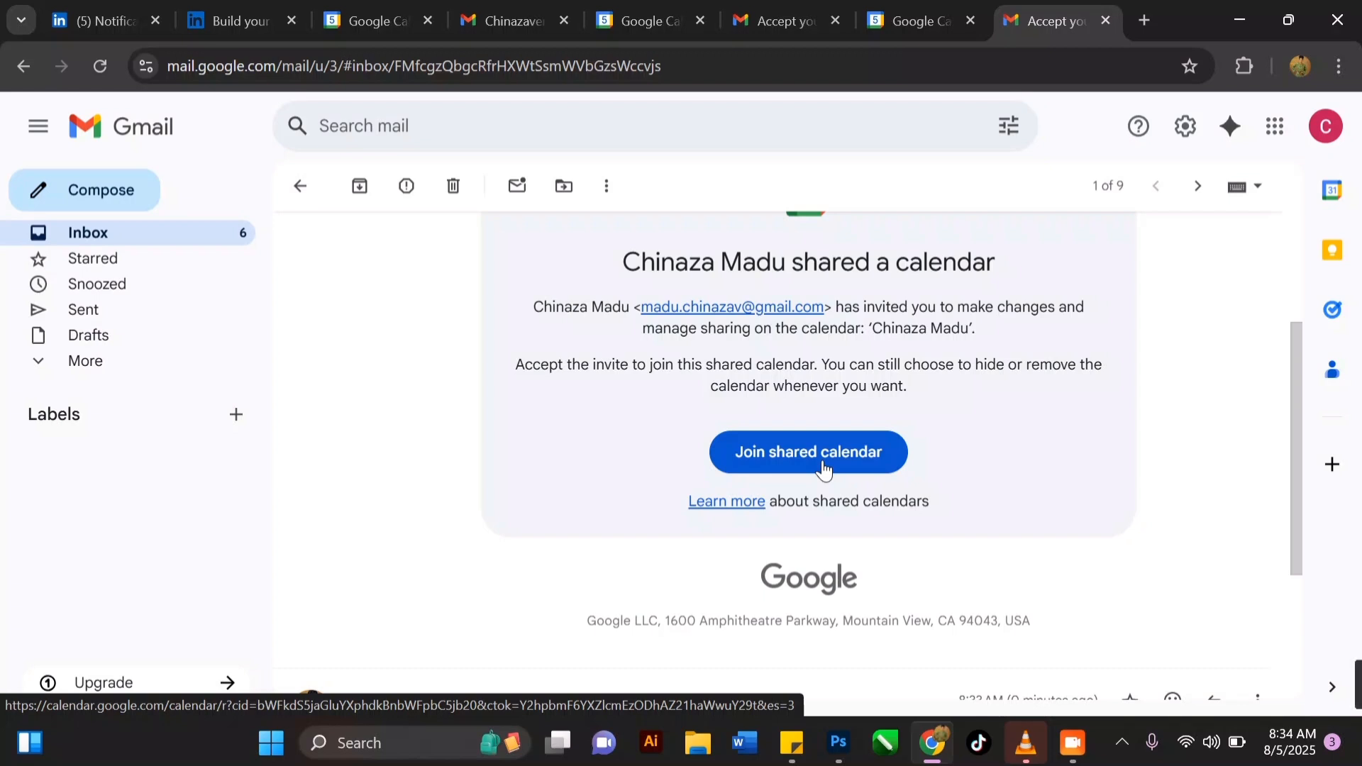
click(823, 467)
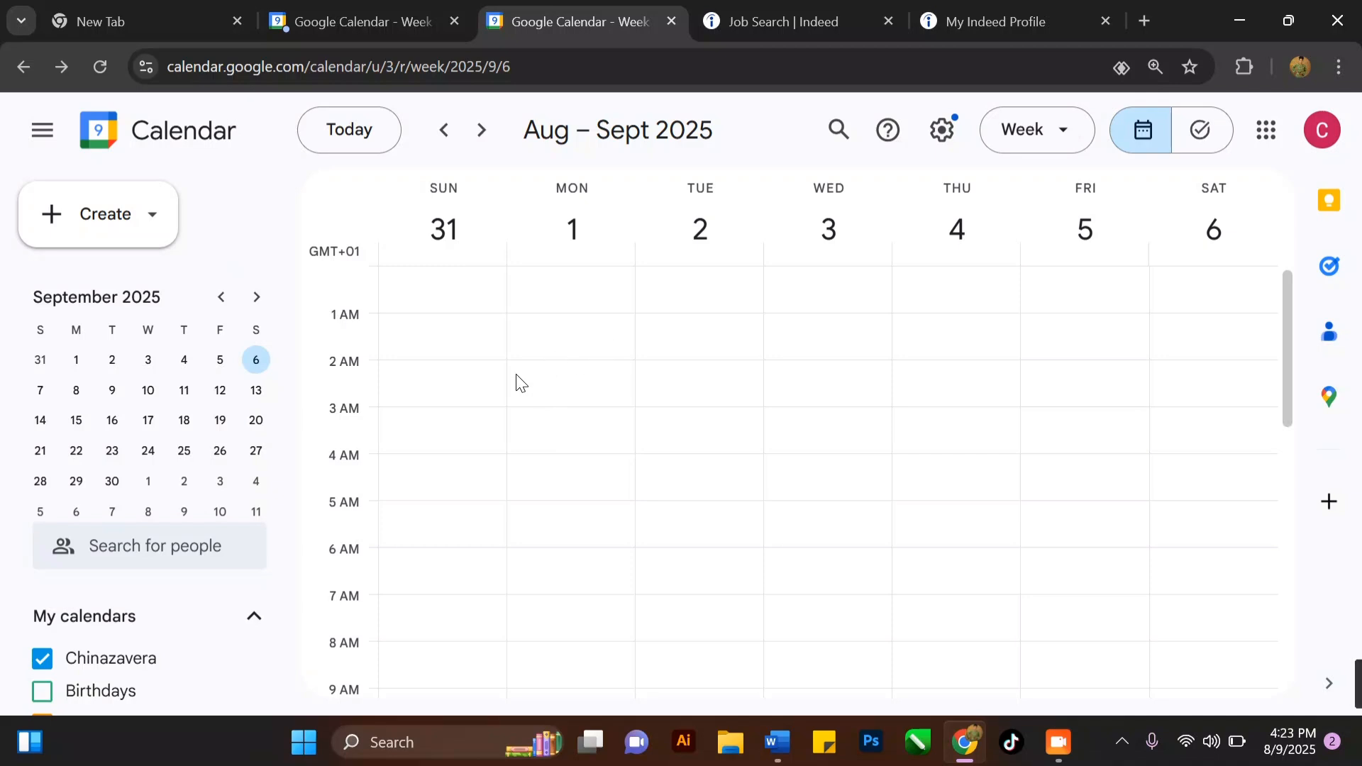
Create a calendar event titled "Monthly Marketing Strategy Session" and open its full editing options
click(92, 216)
click(85, 291)
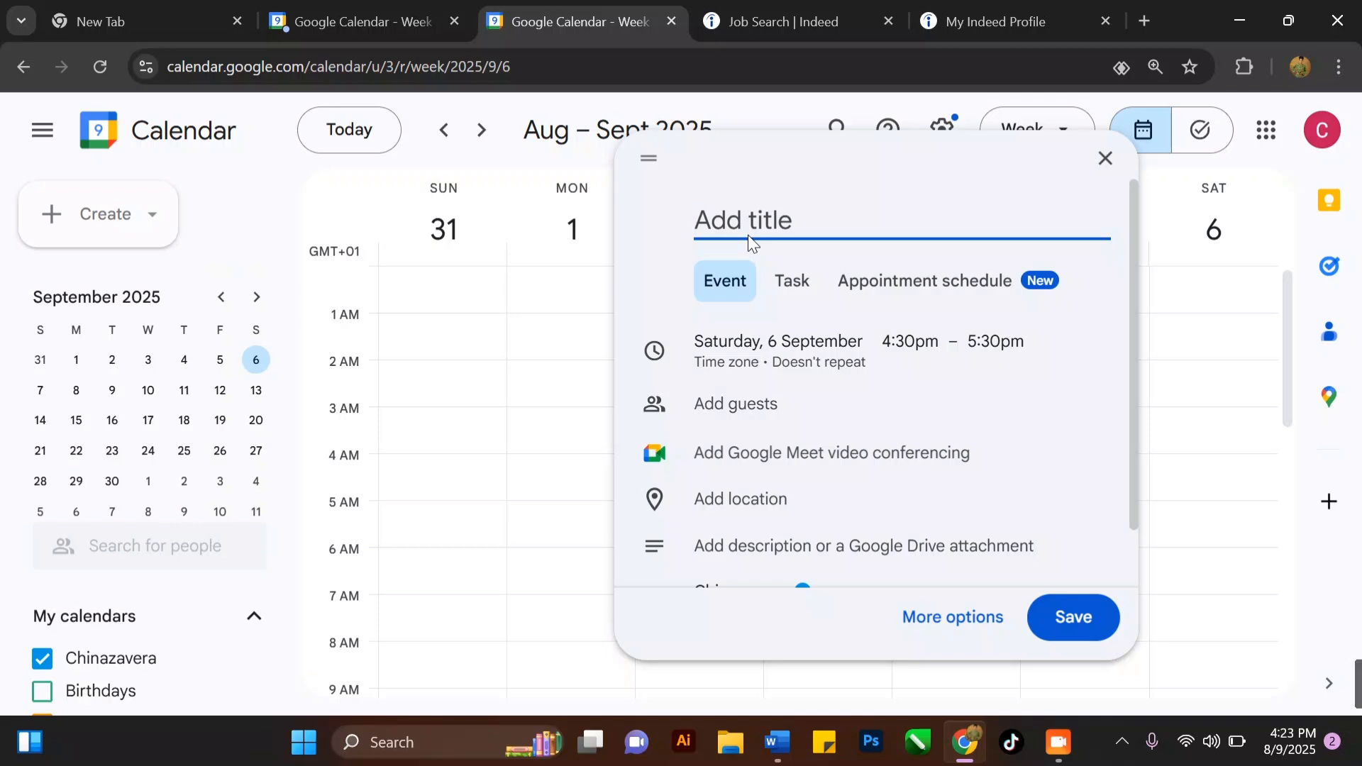
text(Monthly Marketing Strategy Session)
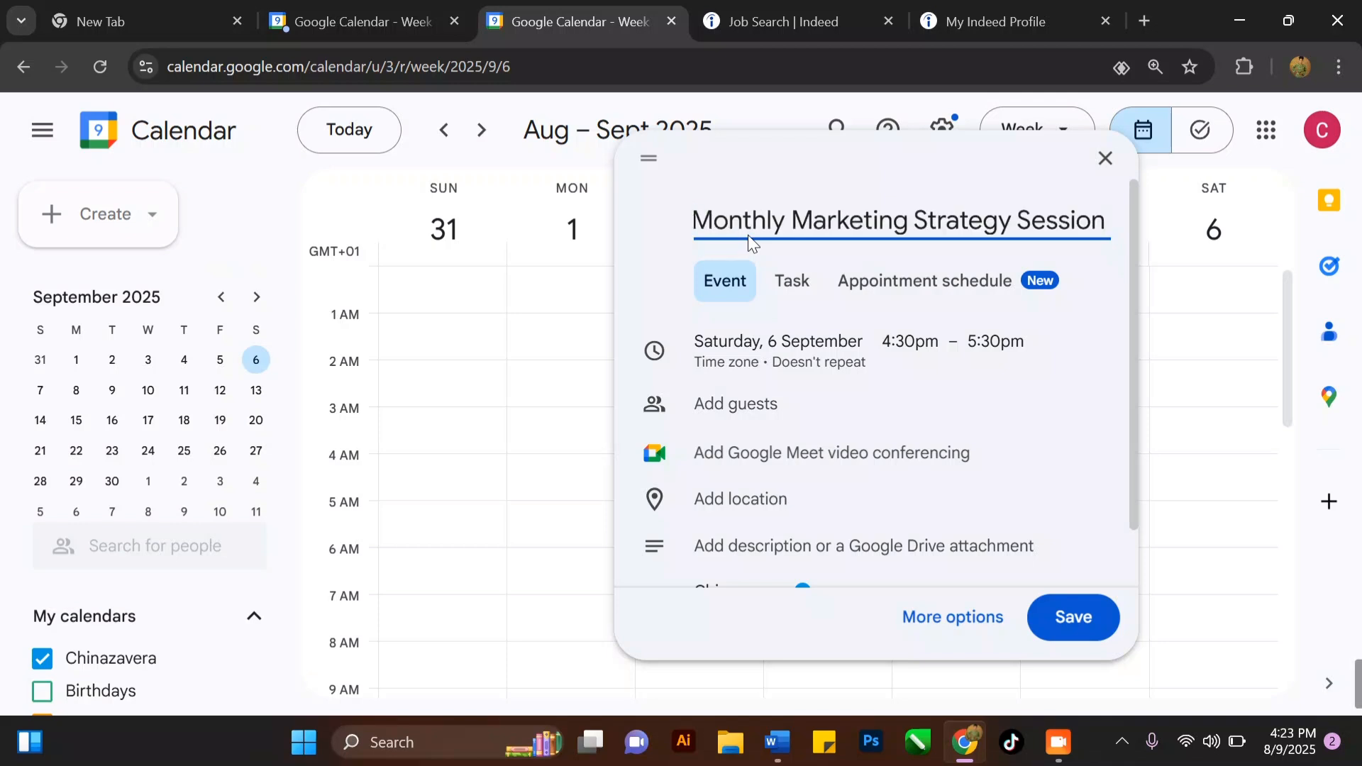
scroll(790, 243, down, 1)
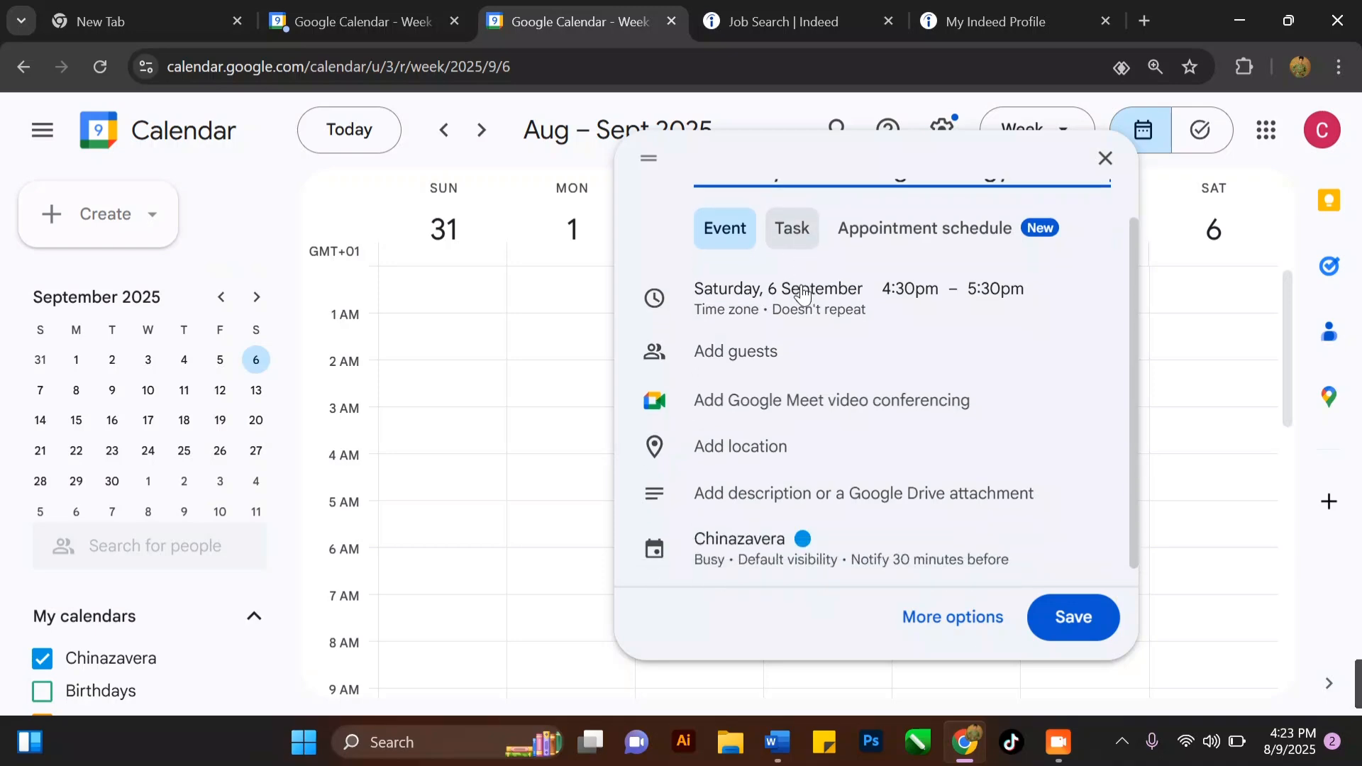
click(933, 624)
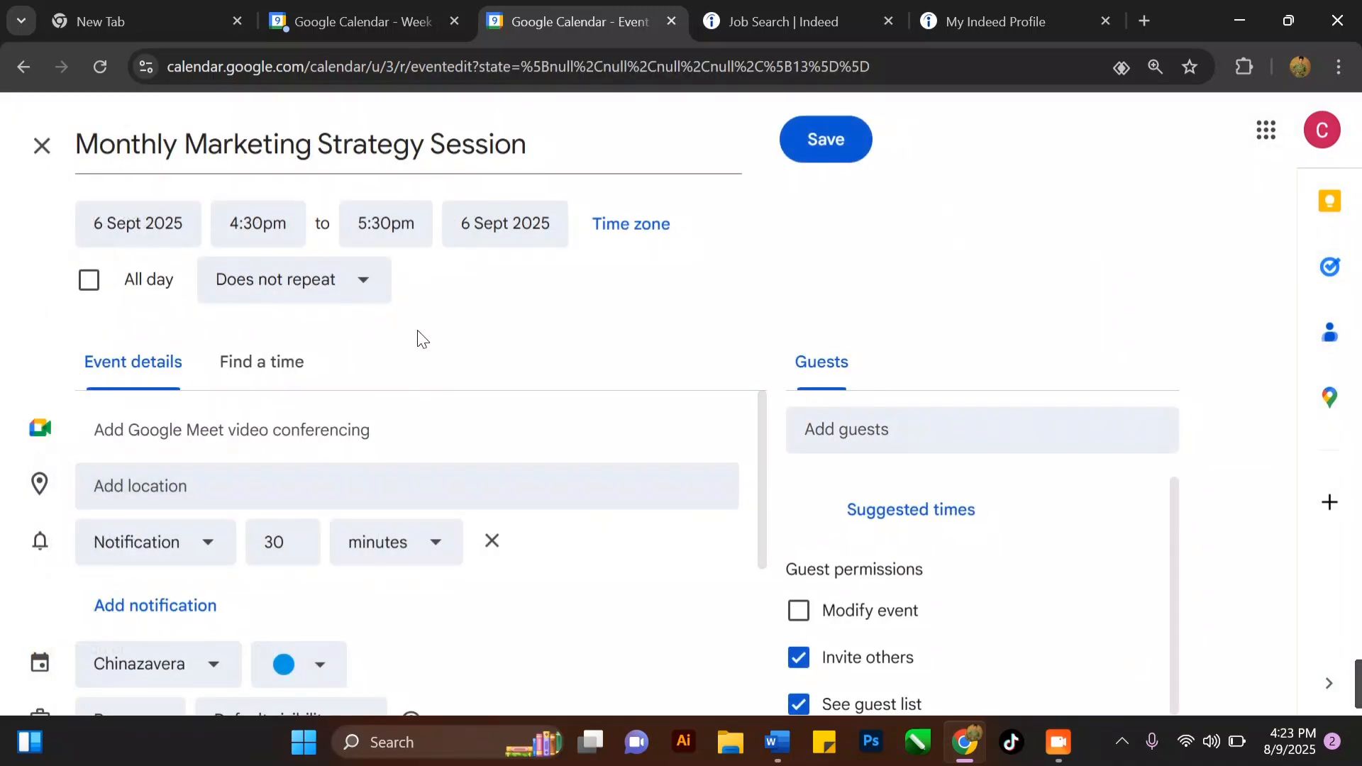
Schedule the event for 1 Sept 2025 from 3:00pm to 4:30pm
click(159, 220)
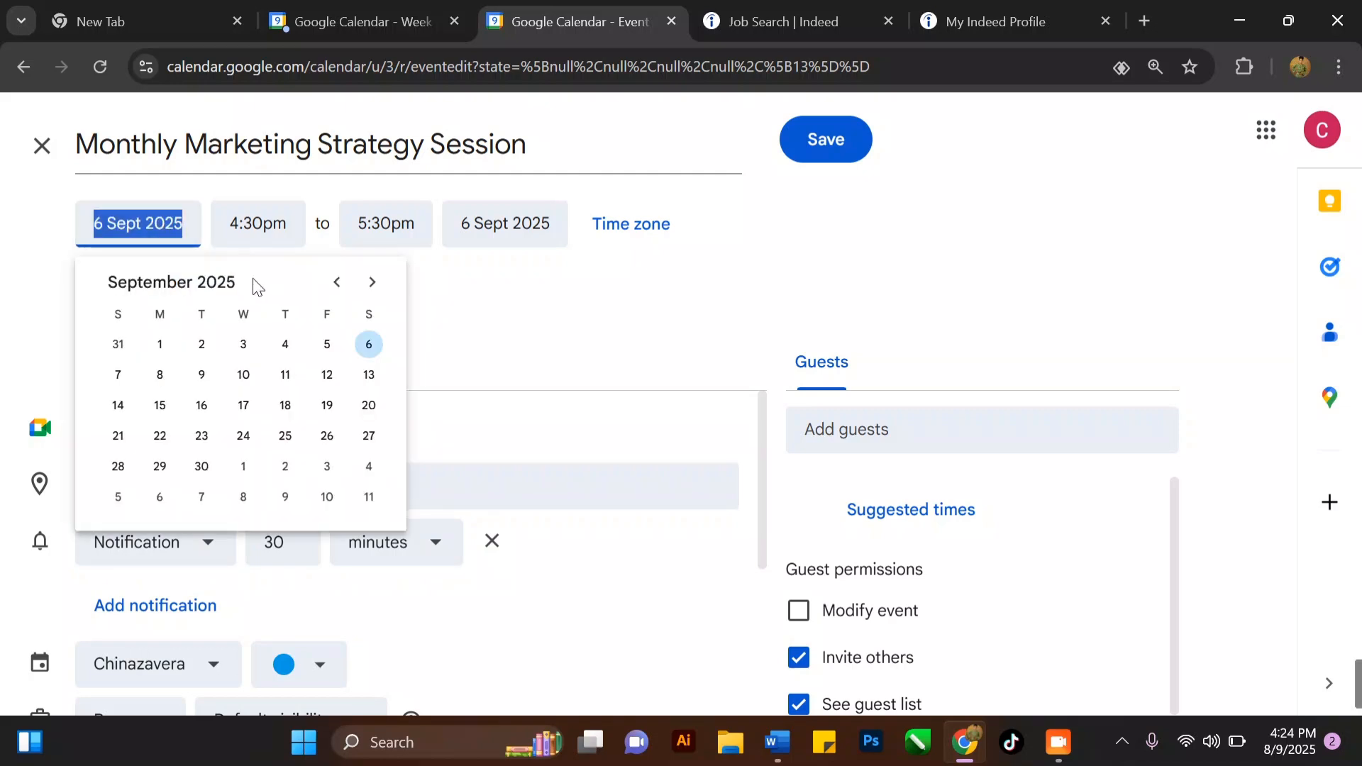
click(337, 283)
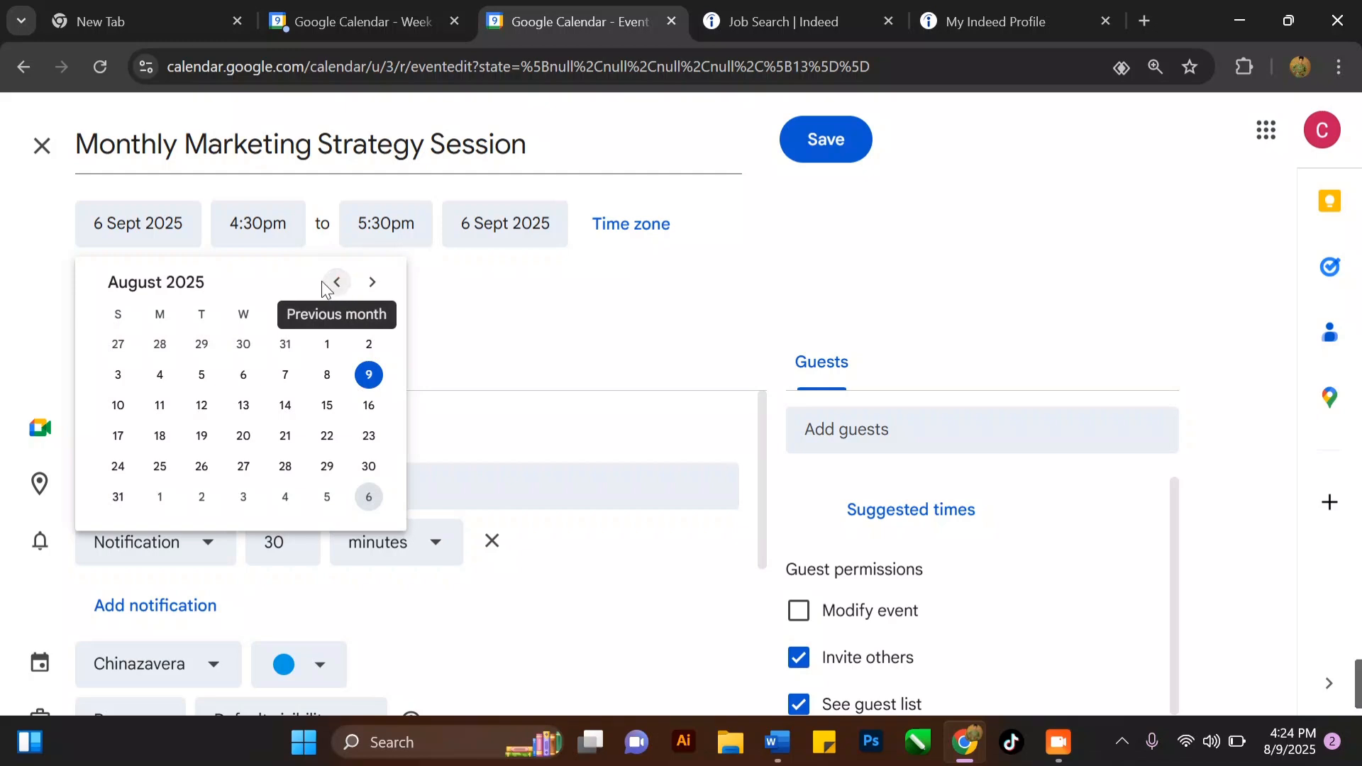
click(370, 284)
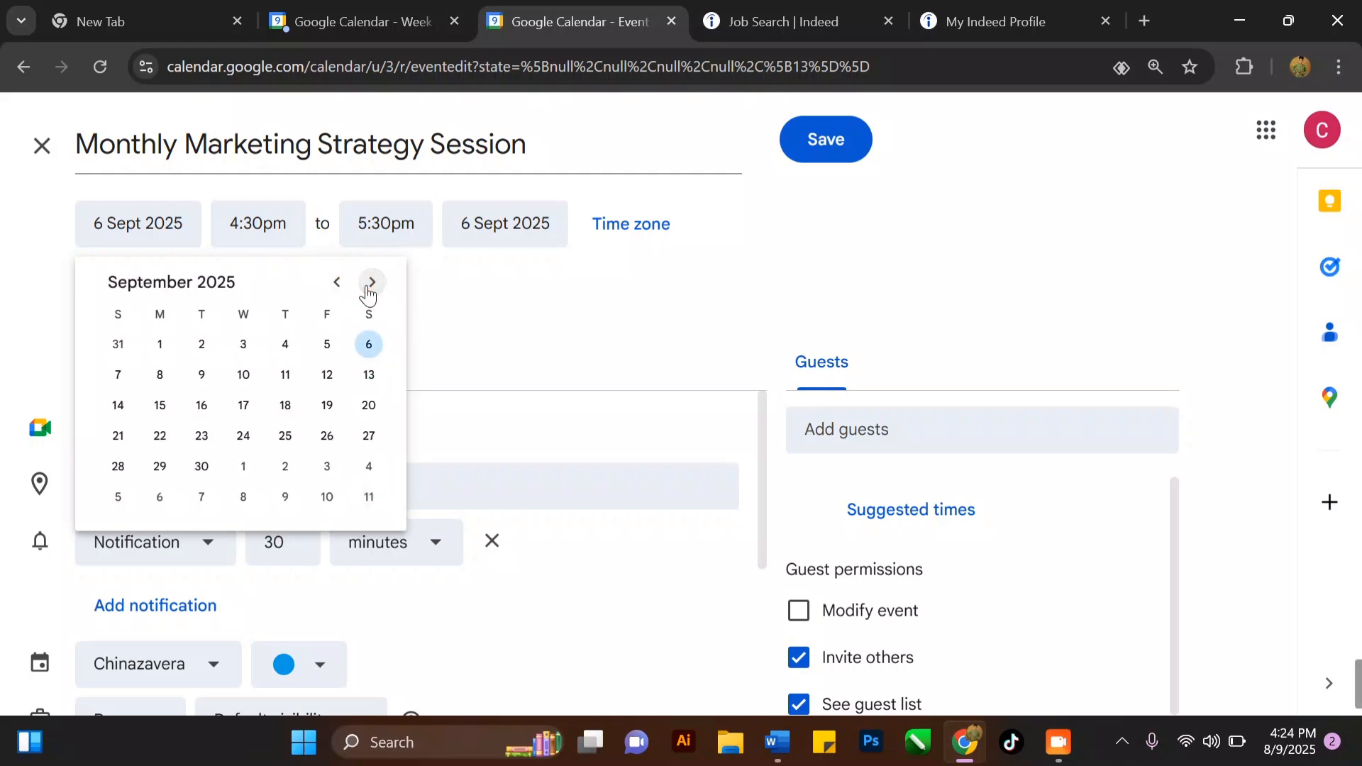
click(161, 345)
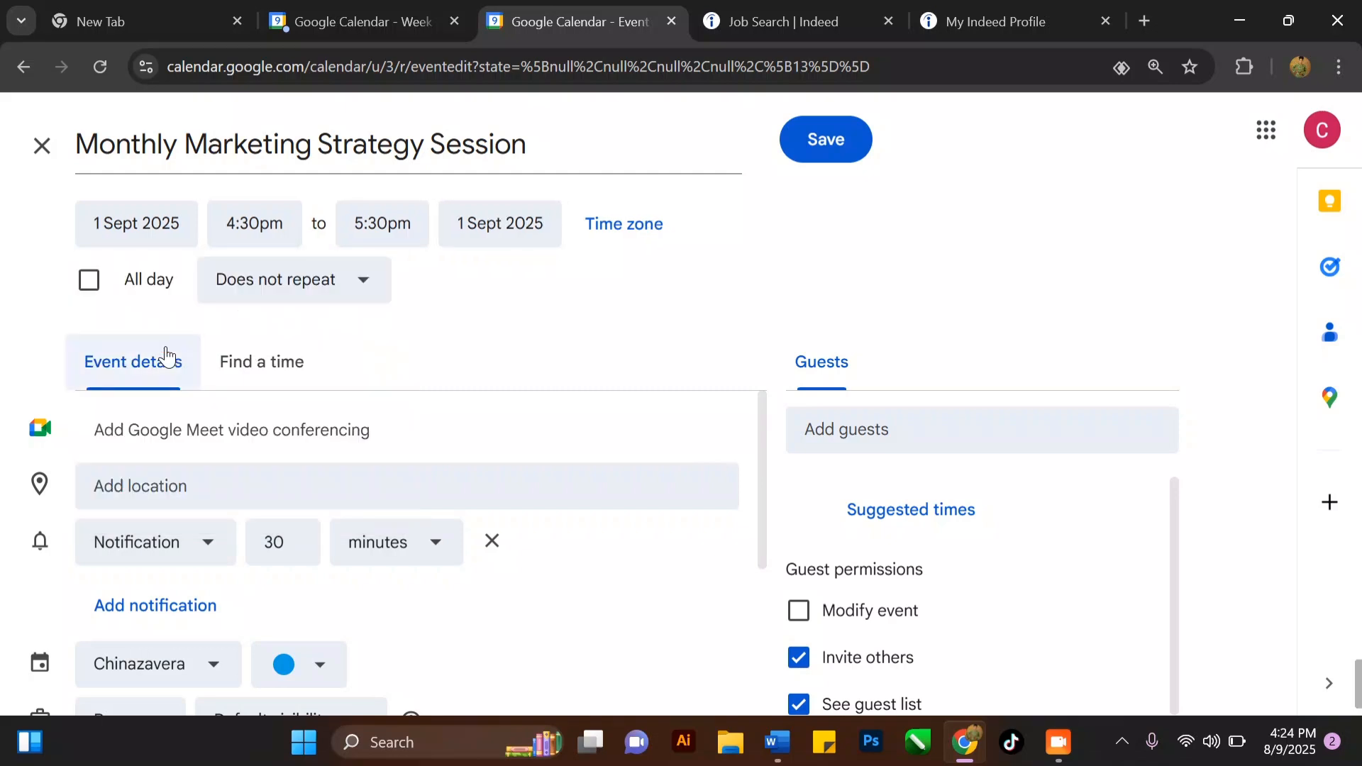
click(254, 223)
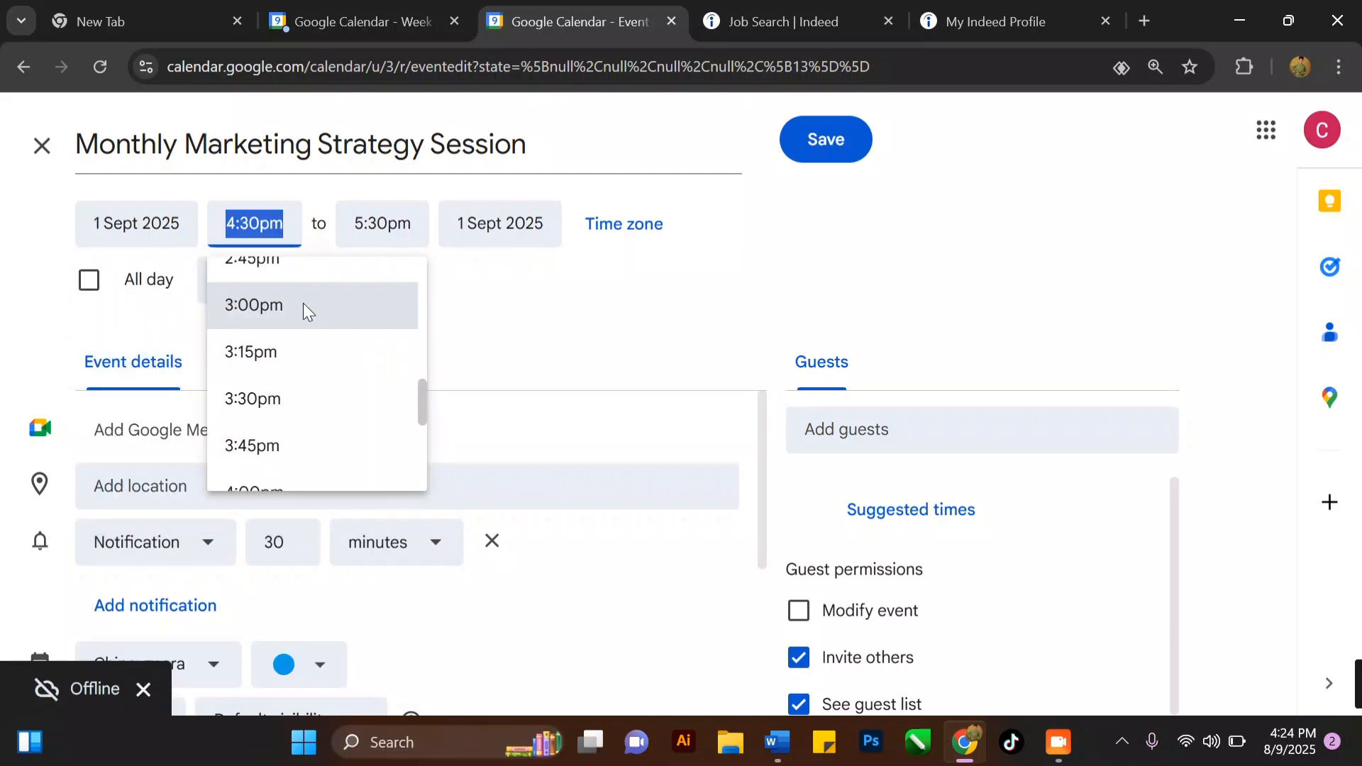
click(303, 303)
click(383, 226)
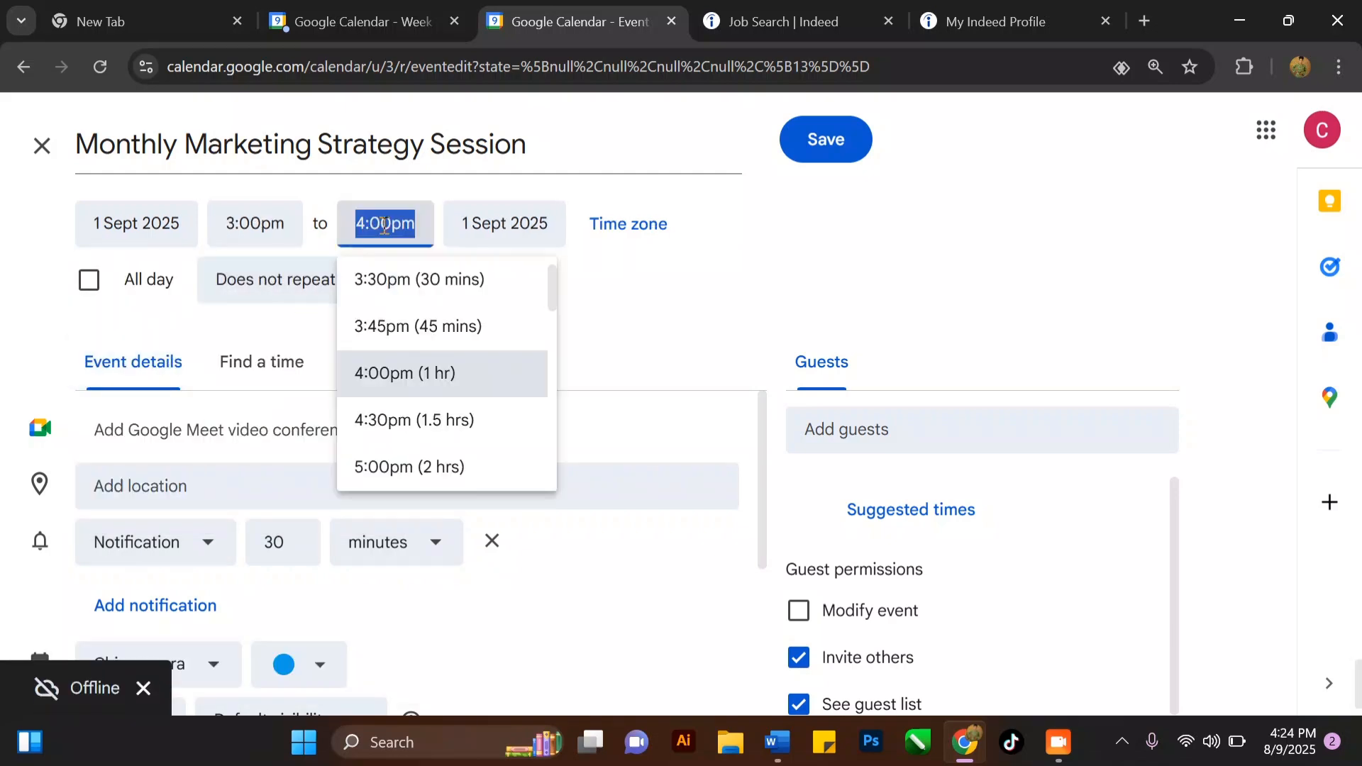
click(399, 423)
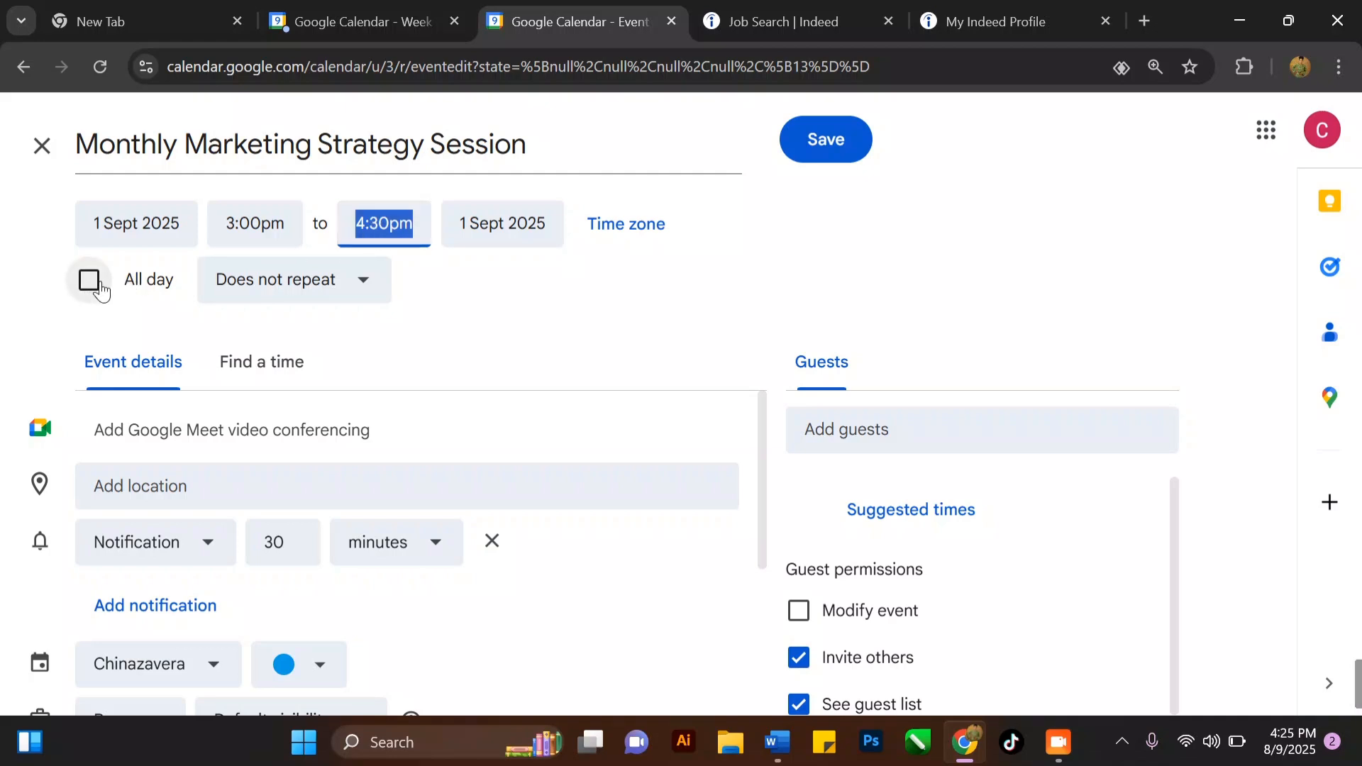
Make the event repeat monthly on the first Monday
click(345, 287)
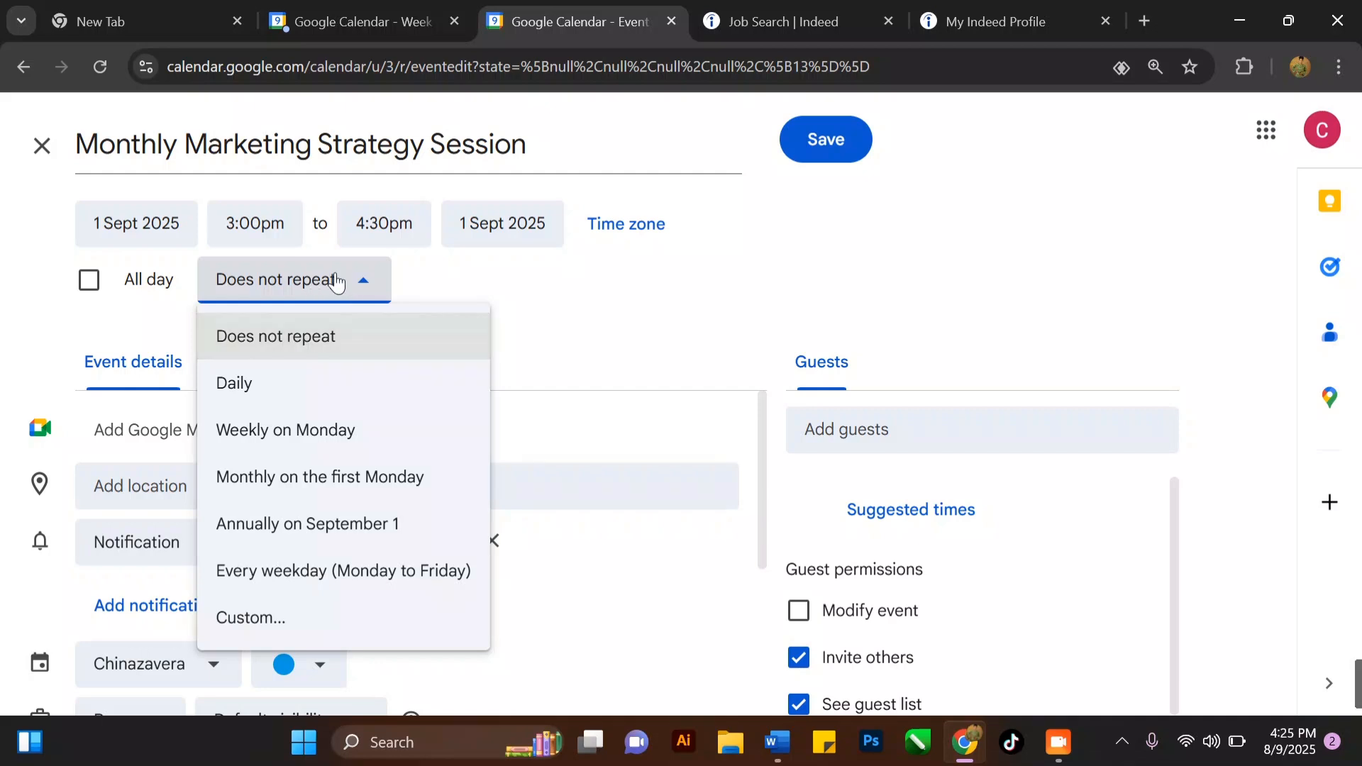
click(354, 276)
click(365, 286)
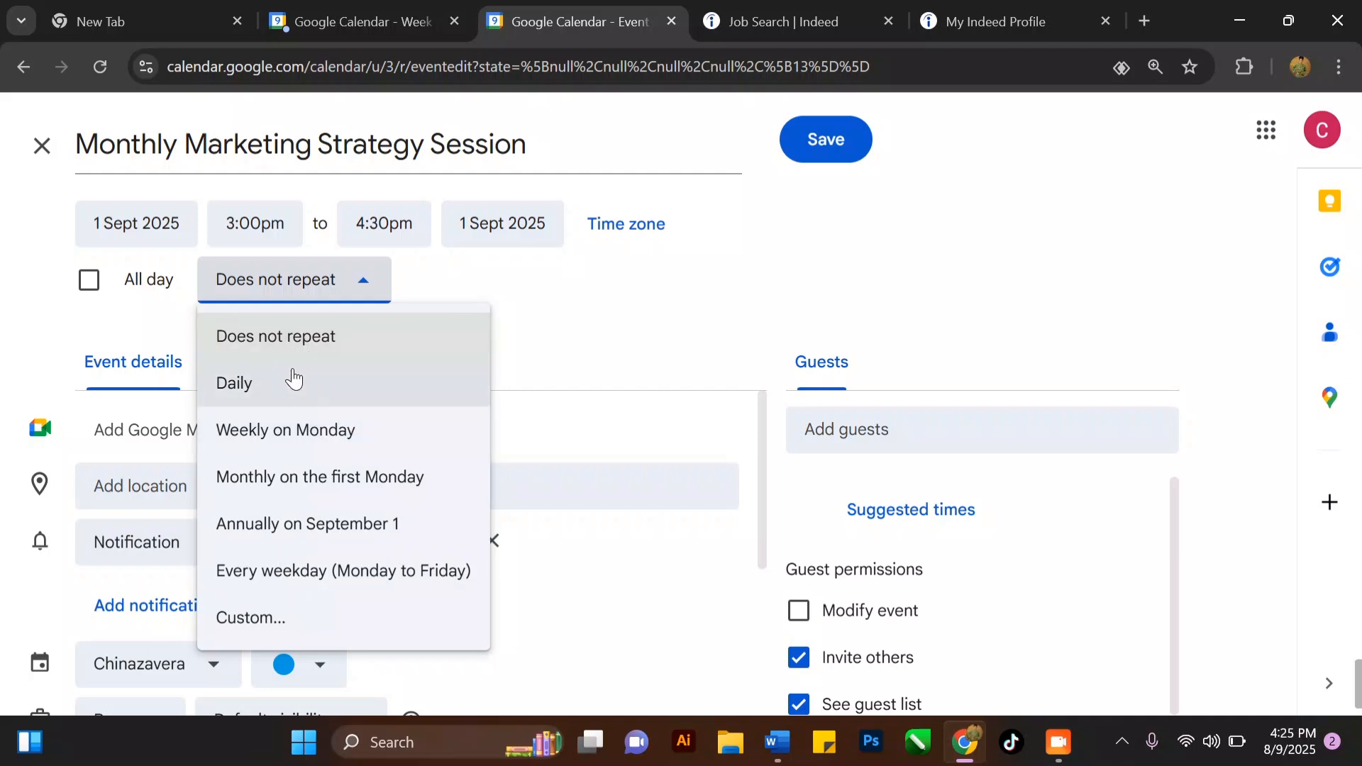
click(399, 477)
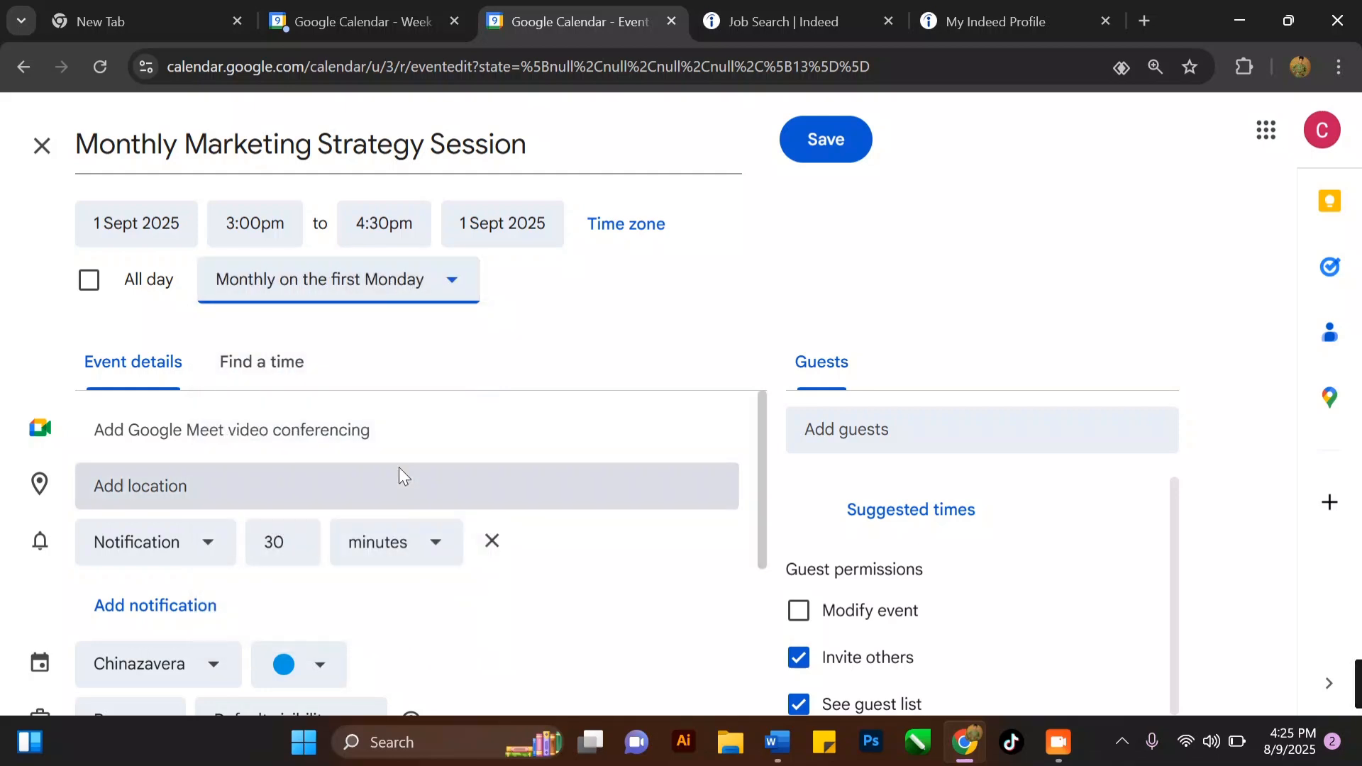
Customize the event's recurrence so the monthly series ends on 1 Dec 2025
click(365, 284)
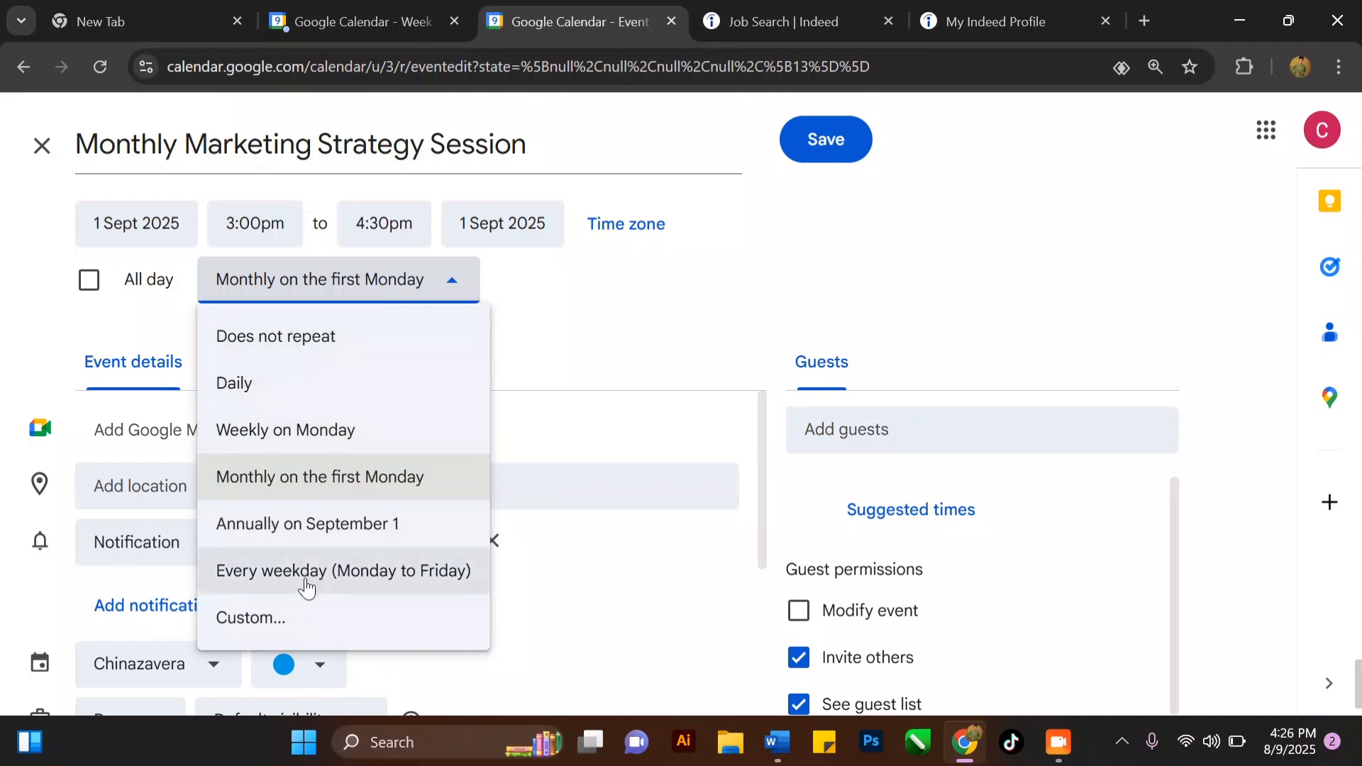
click(293, 623)
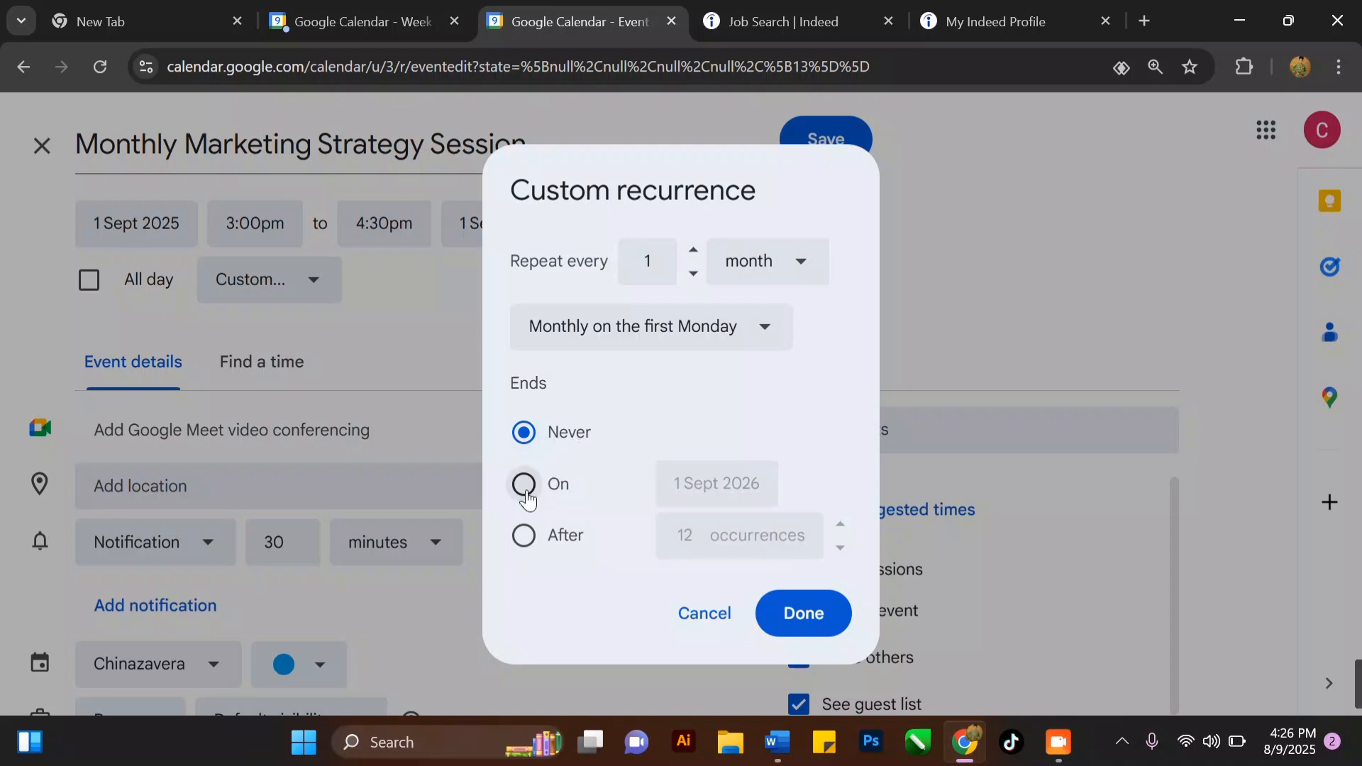
click(524, 495)
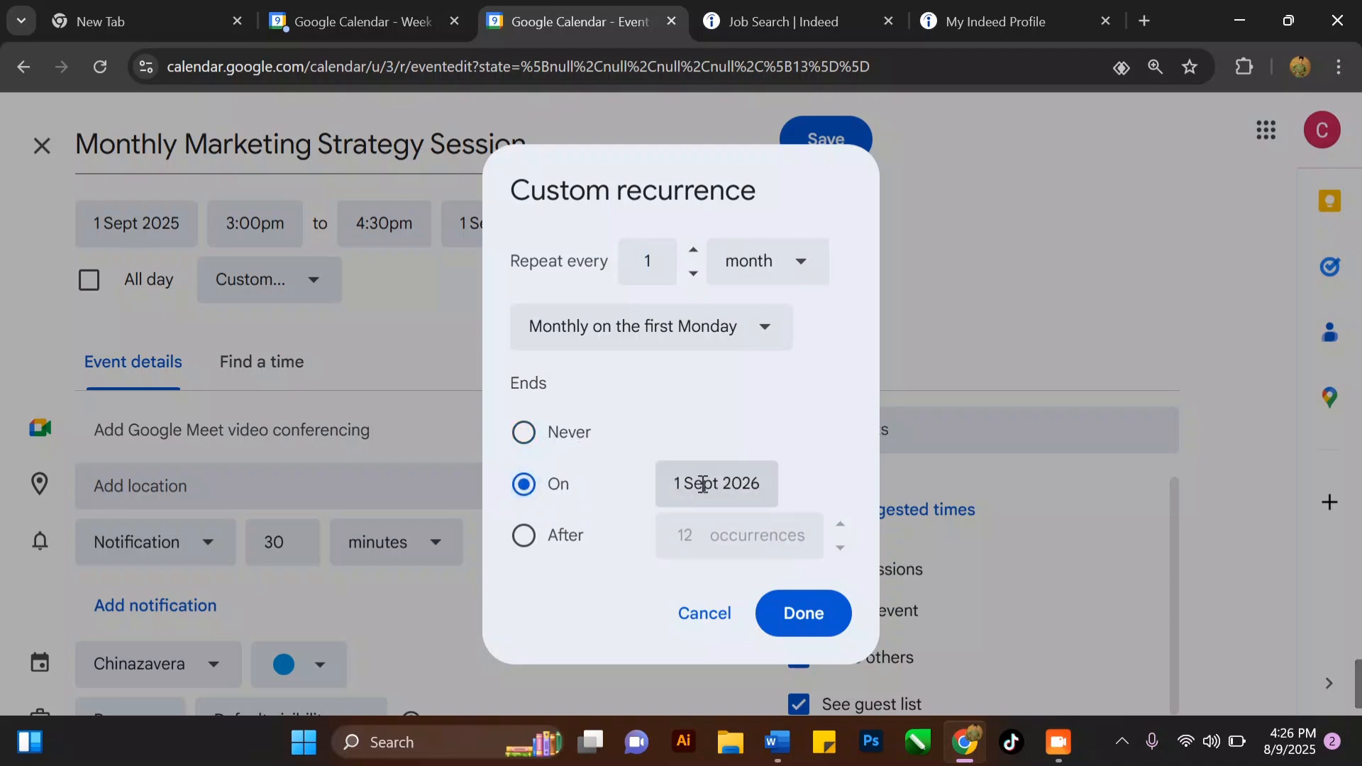
click(724, 491)
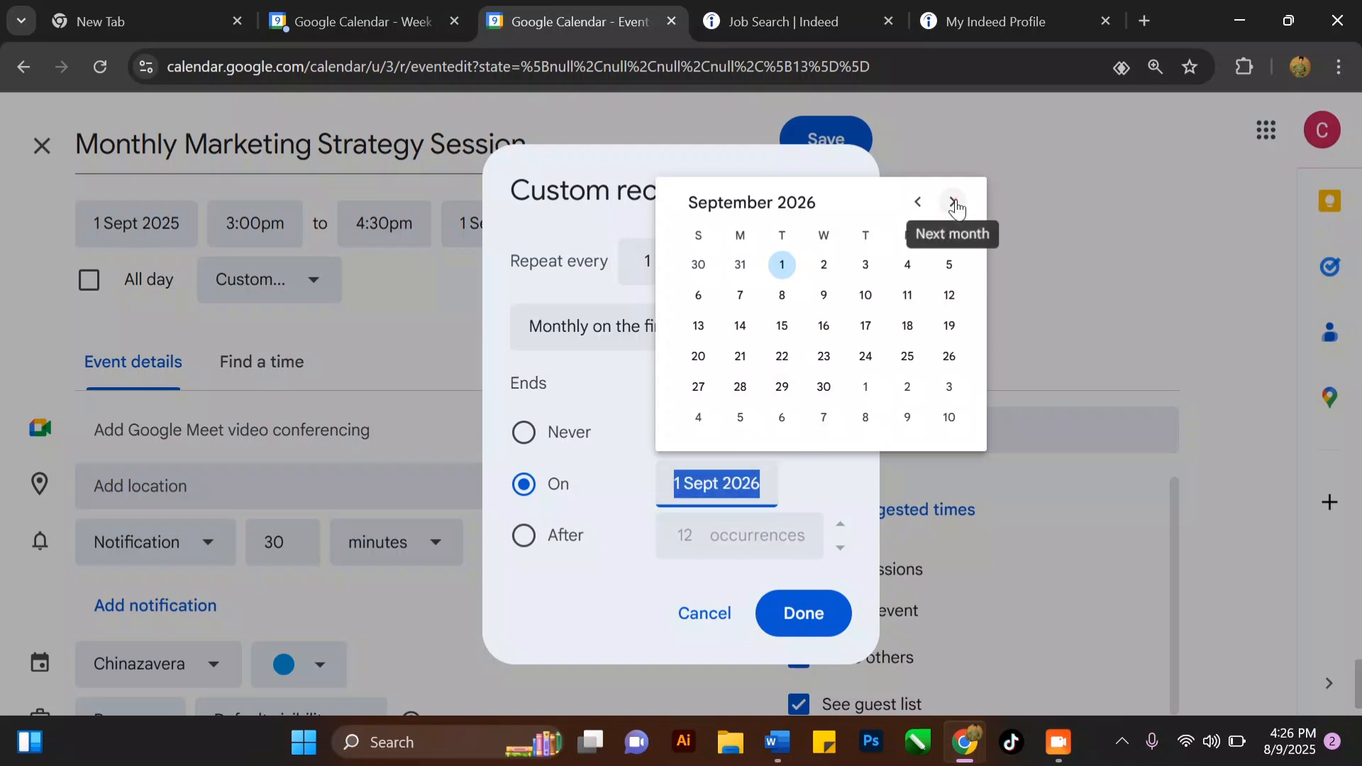
click(954, 204)
click(954, 203)
click(954, 203)
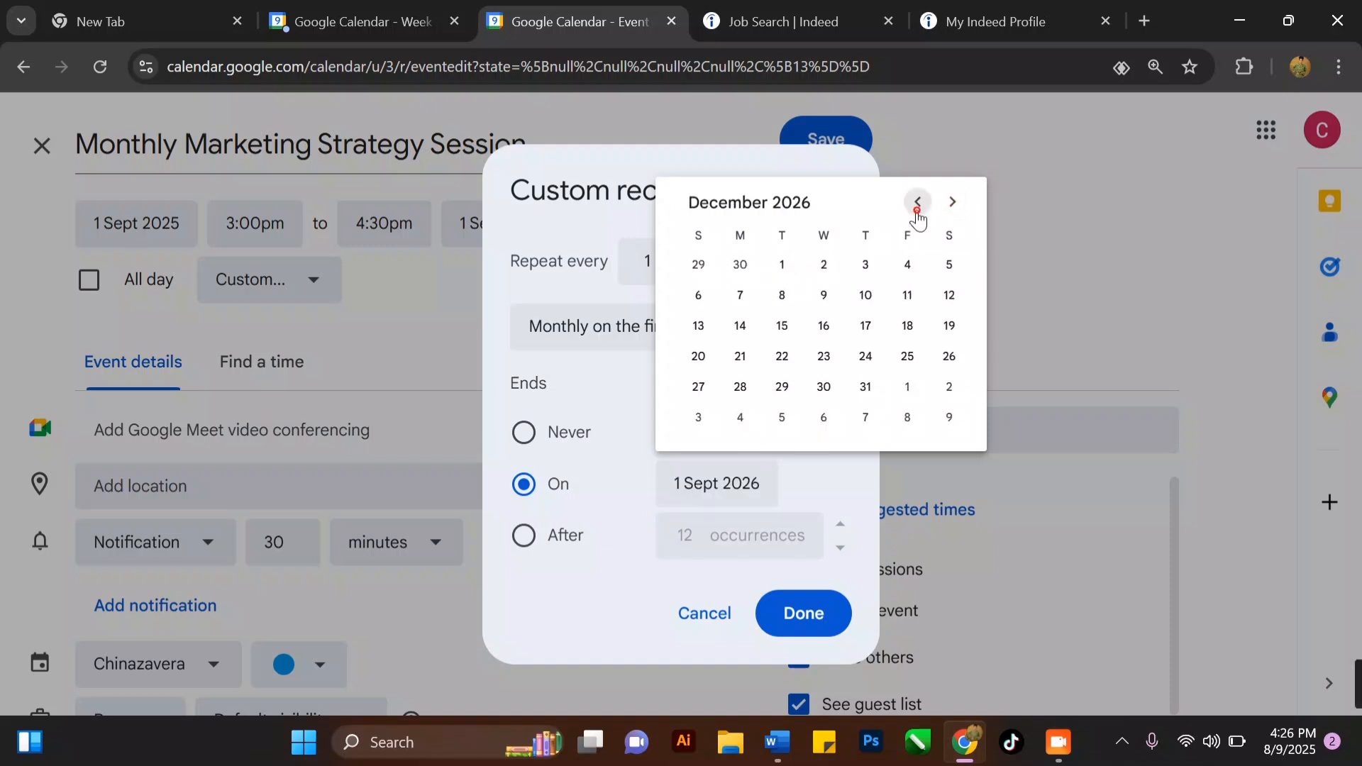
click(918, 203)
click(917, 203)
click(918, 203)
click(918, 203)
click(918, 203)
click(918, 203)
click(917, 213)
click(918, 212)
click(917, 213)
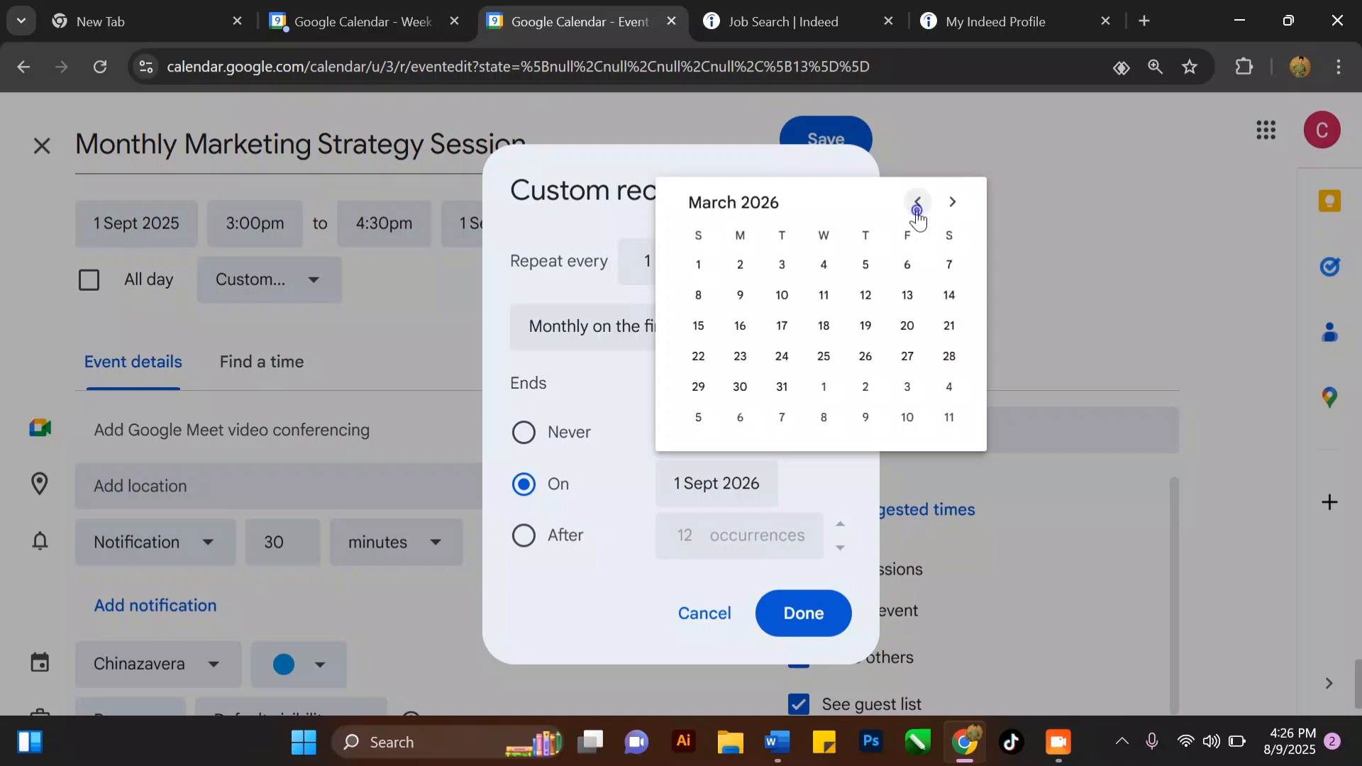
click(917, 213)
click(917, 213)
click(917, 212)
click(918, 214)
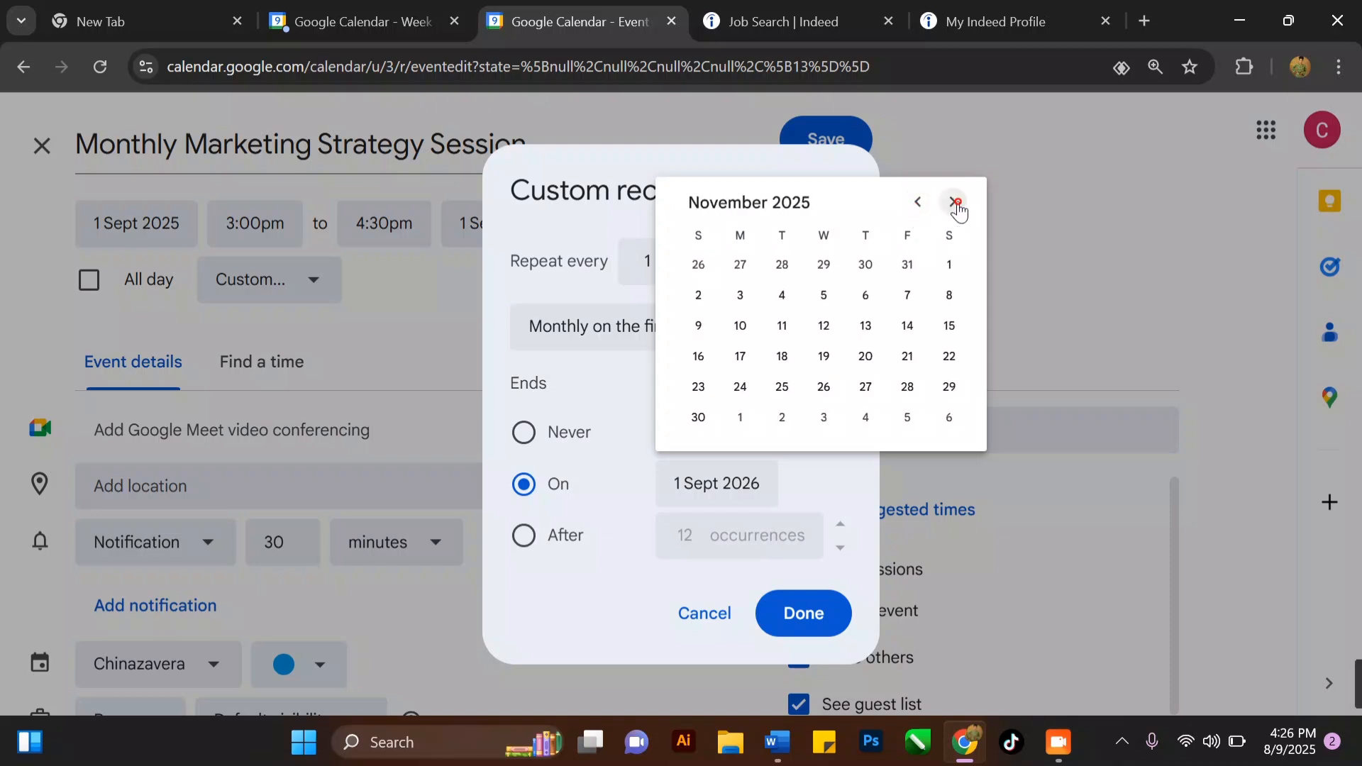
click(954, 204)
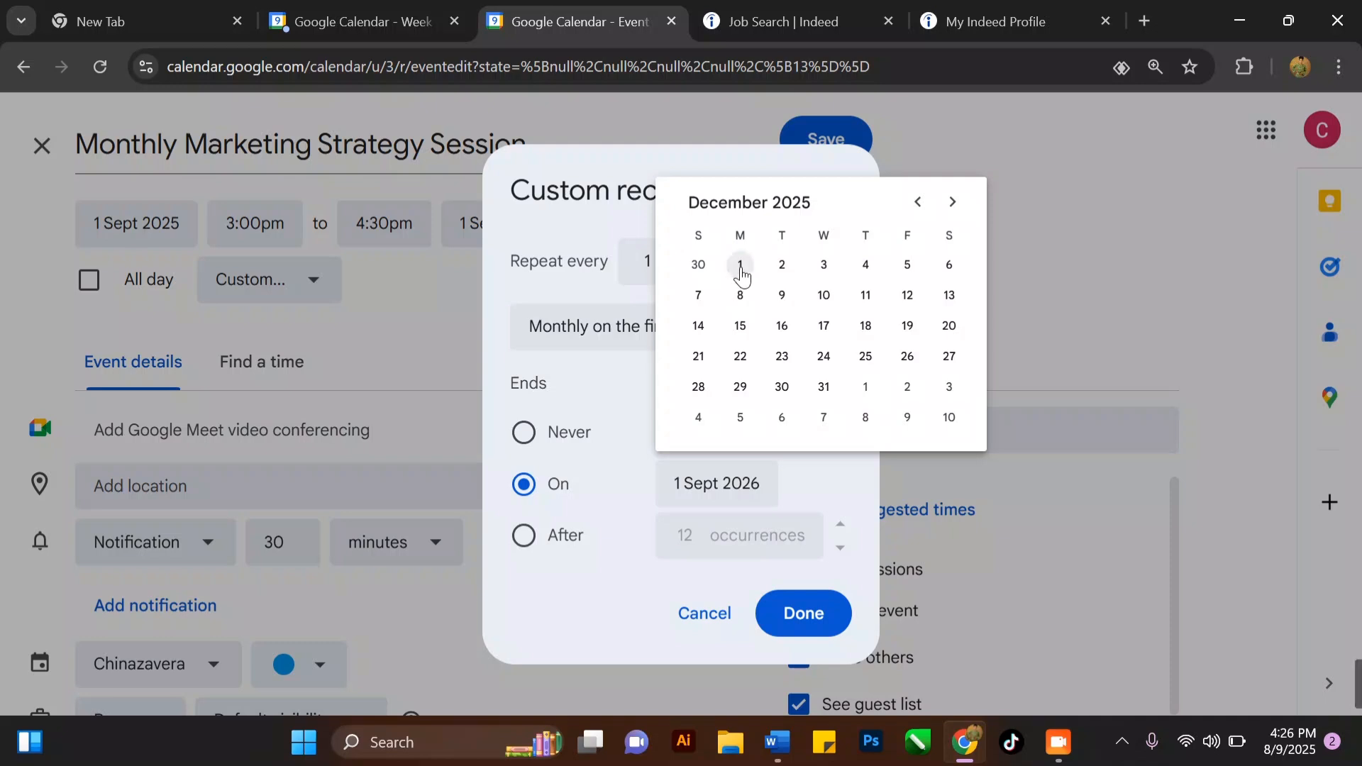
click(740, 266)
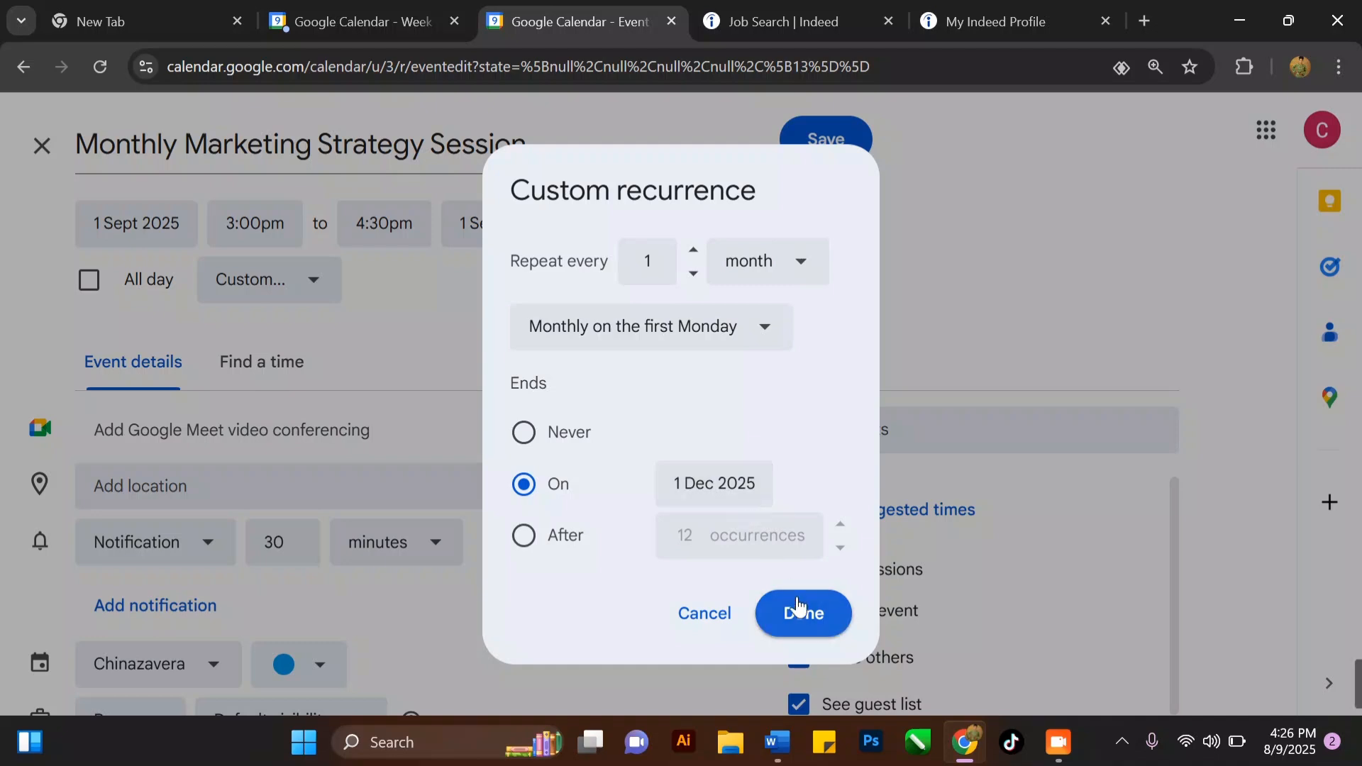
click(795, 620)
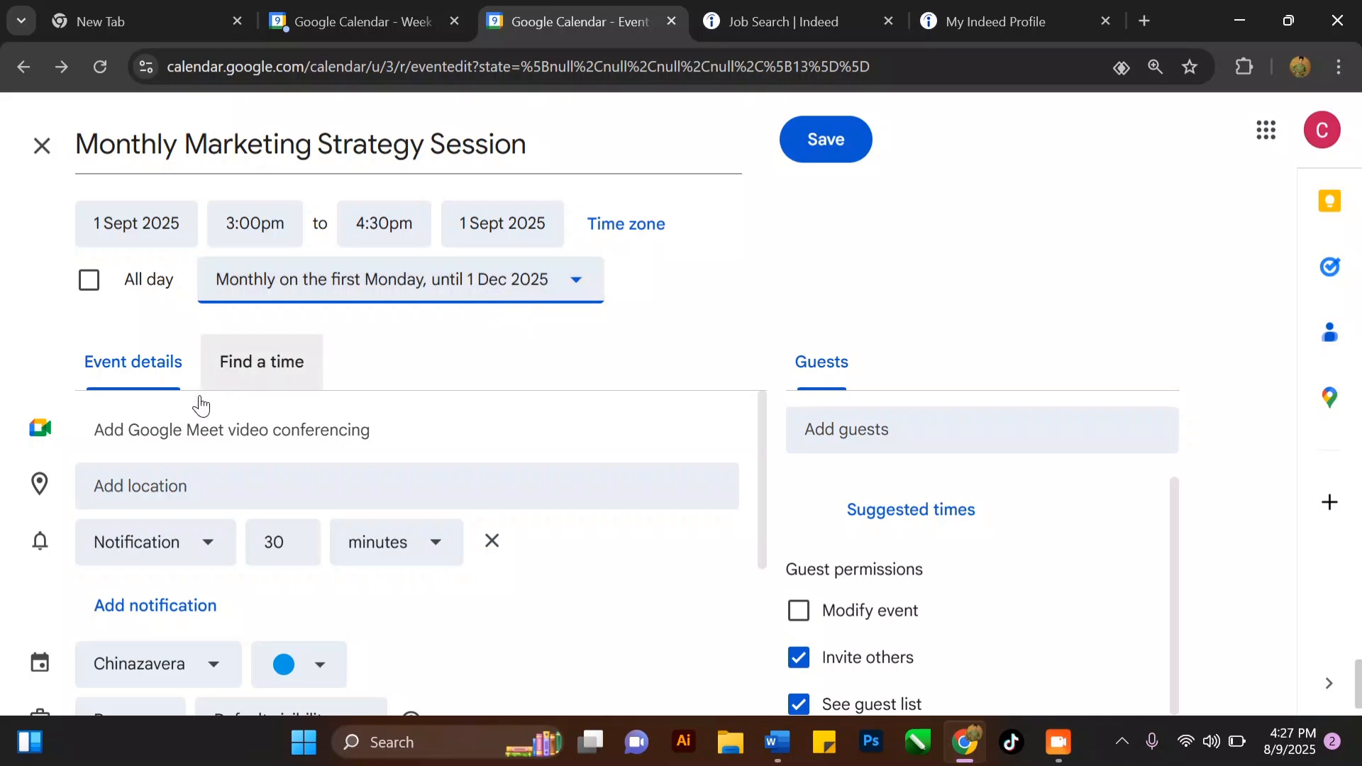
Add Google Meet video conferencing to the event
scroll(199, 403, down, 1)
scroll(196, 400, up, 1)
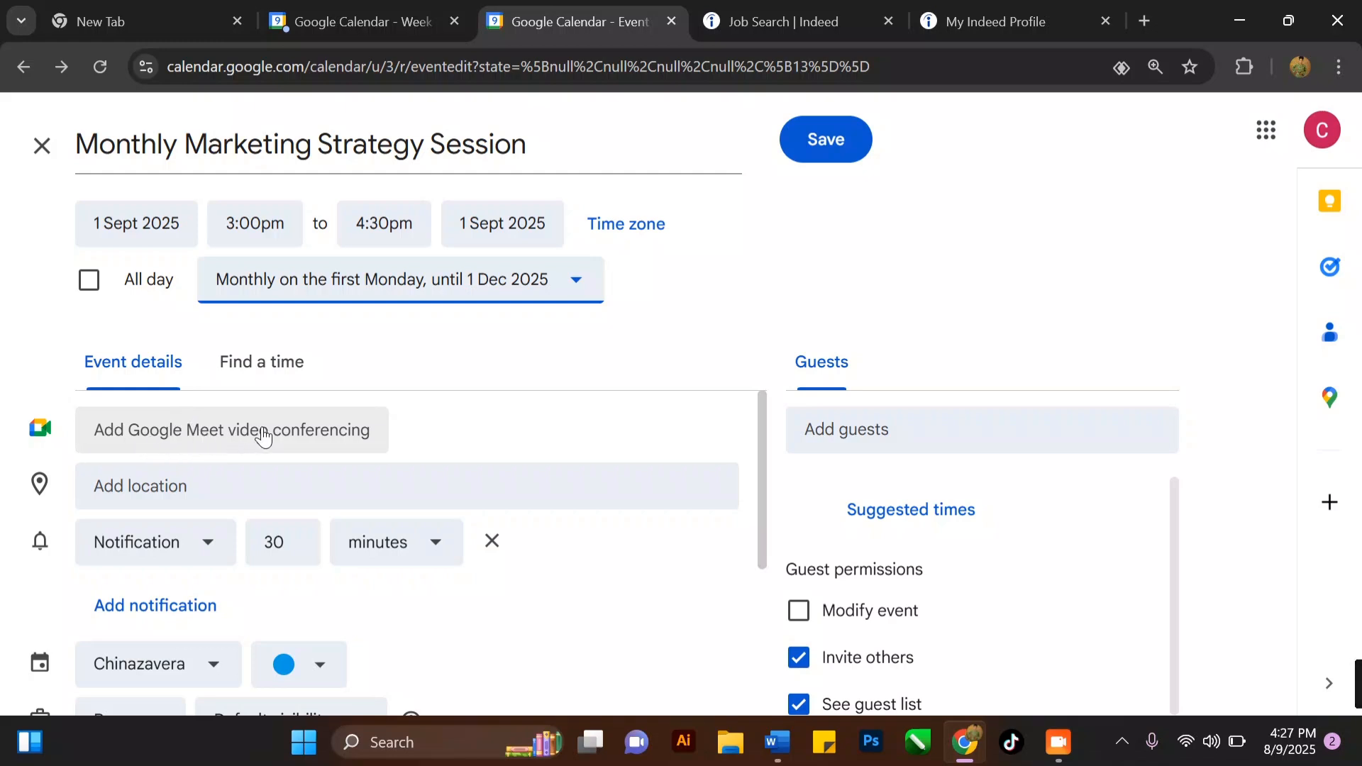
click(304, 431)
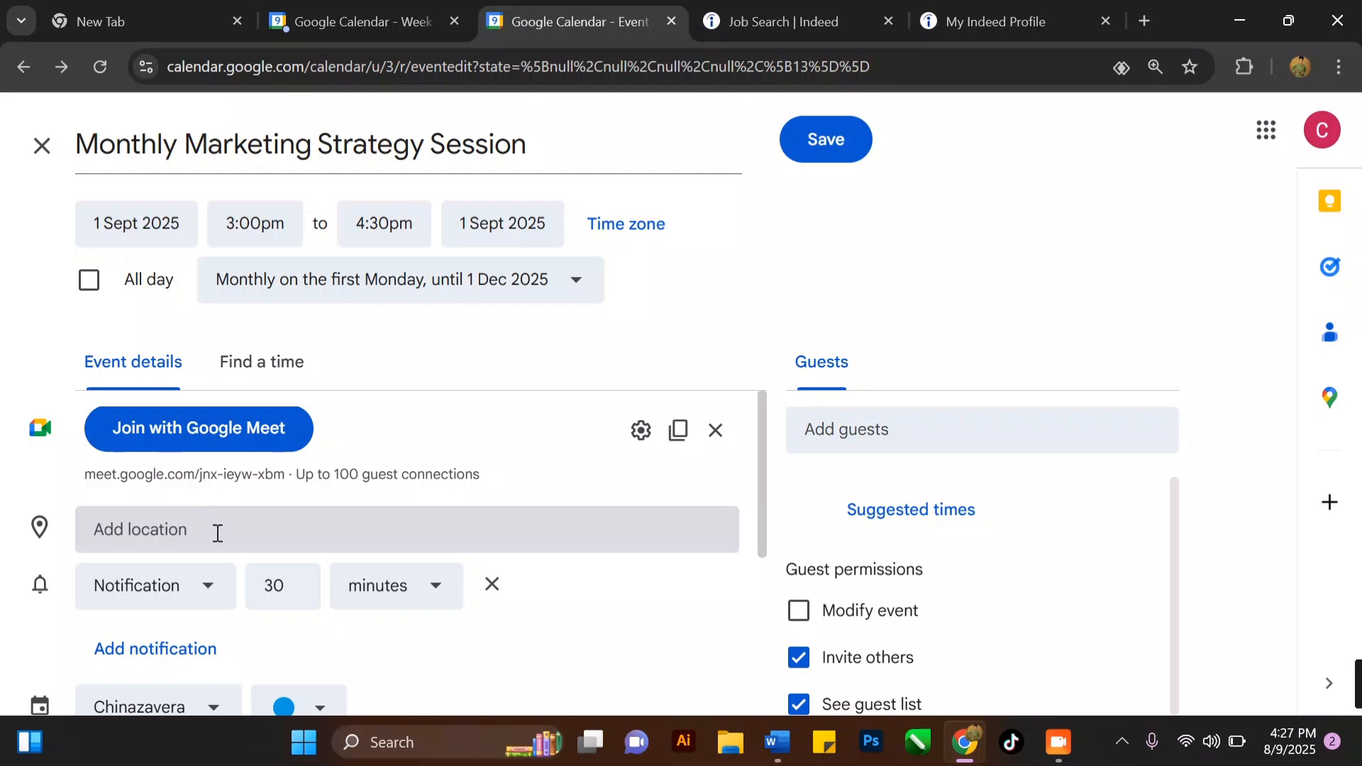
scroll(219, 531, down, 2)
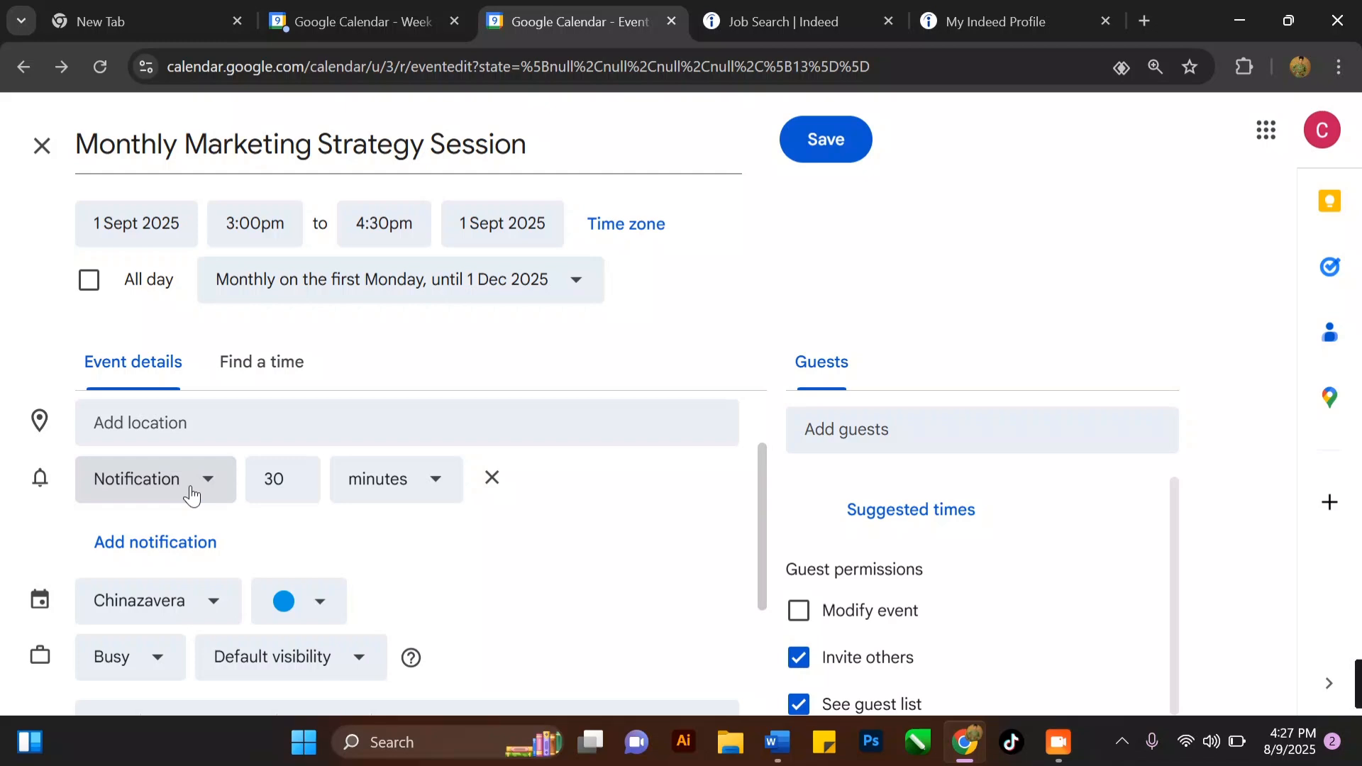
Change the event's existing reminder to an email sent 1 hour before the start
click(211, 482)
click(211, 482)
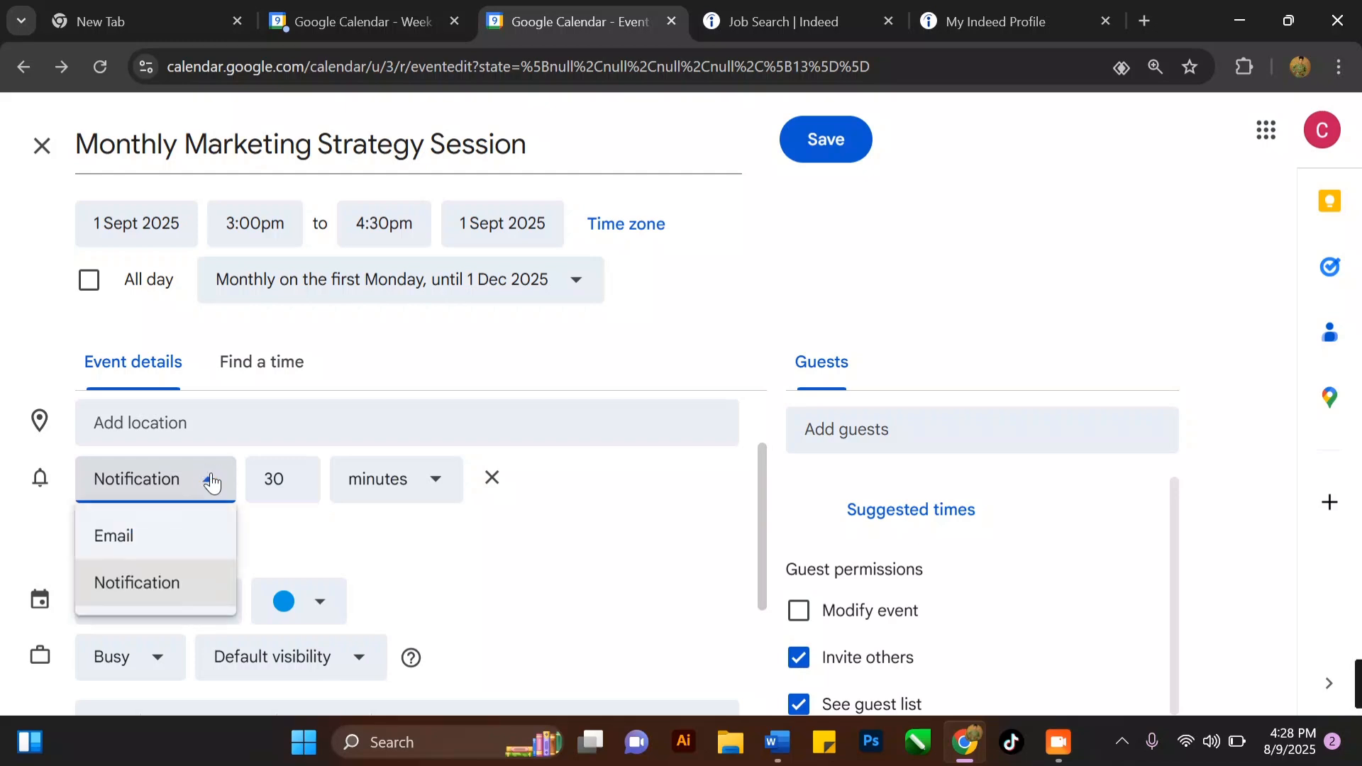
click(177, 544)
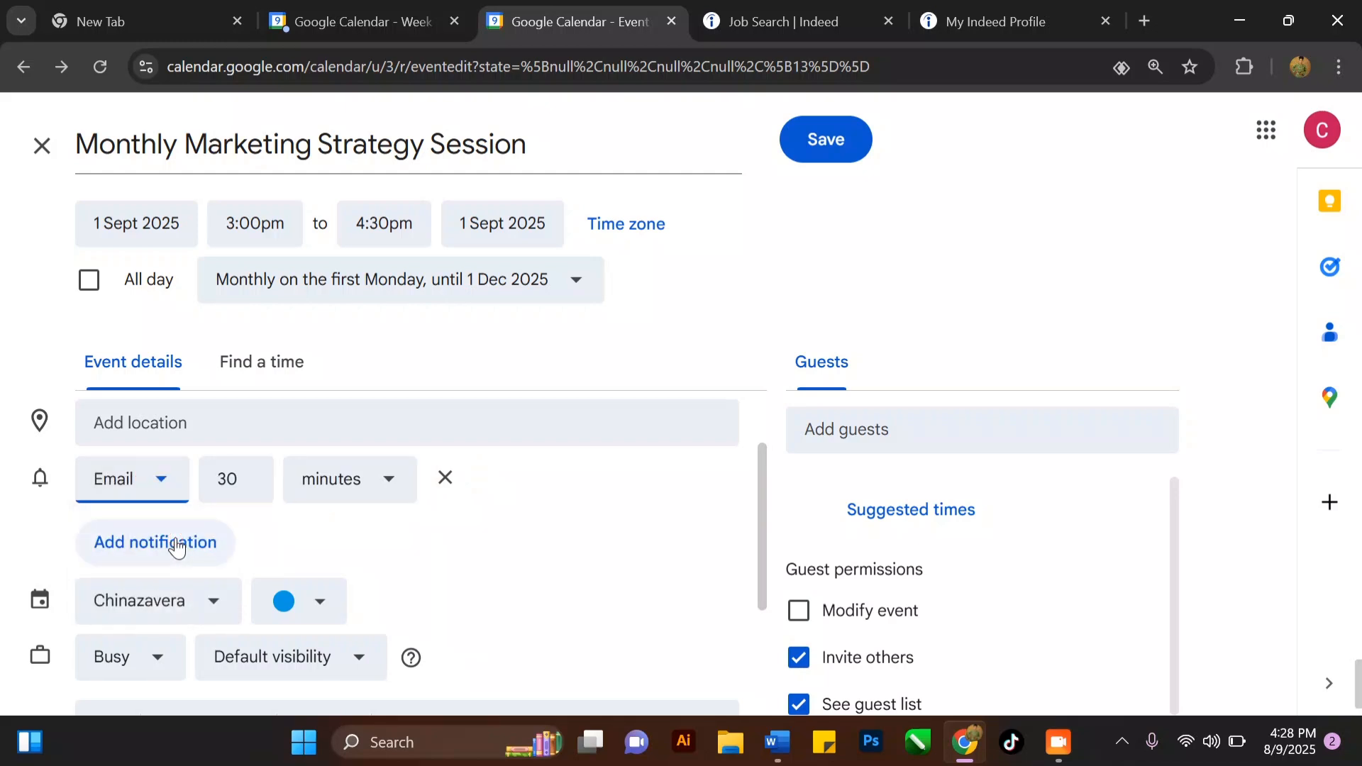
click(239, 476)
double_click(225, 478)
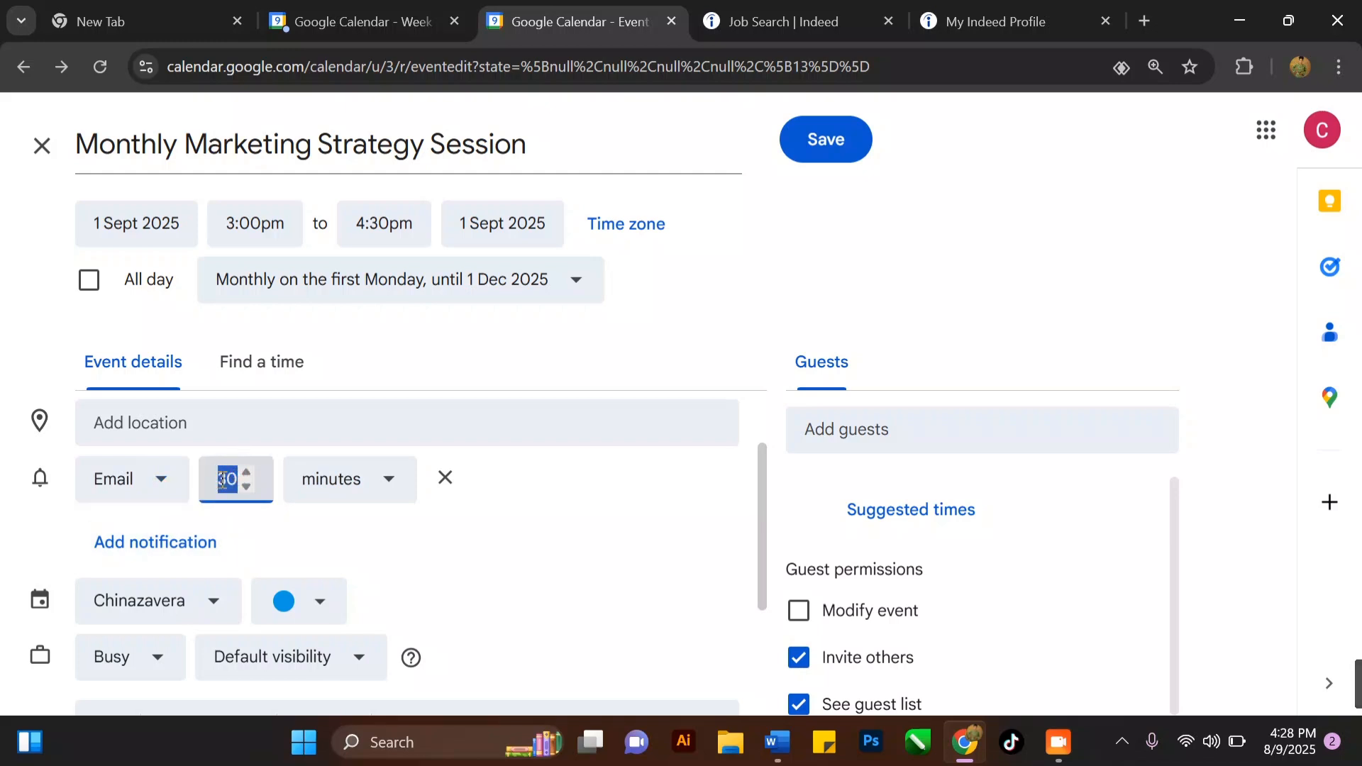
text(1)
click(335, 479)
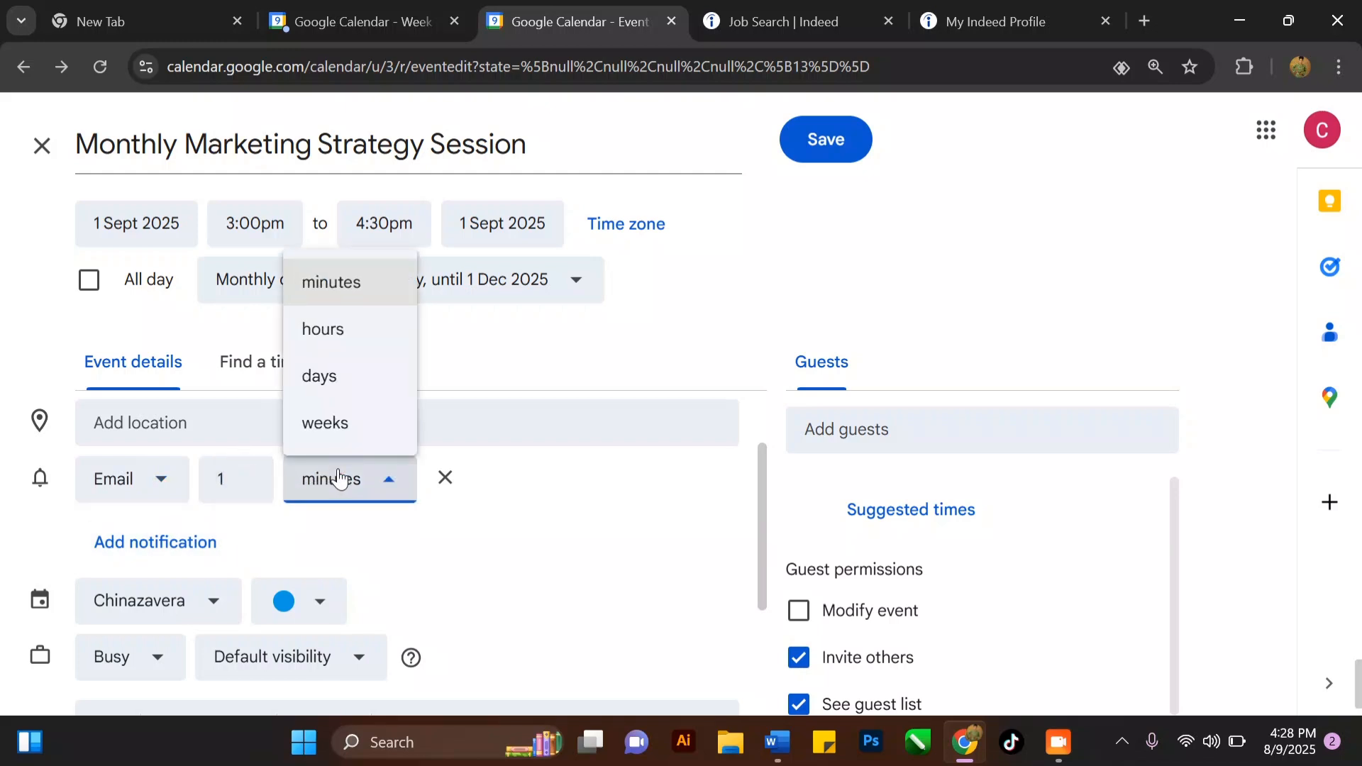
click(354, 343)
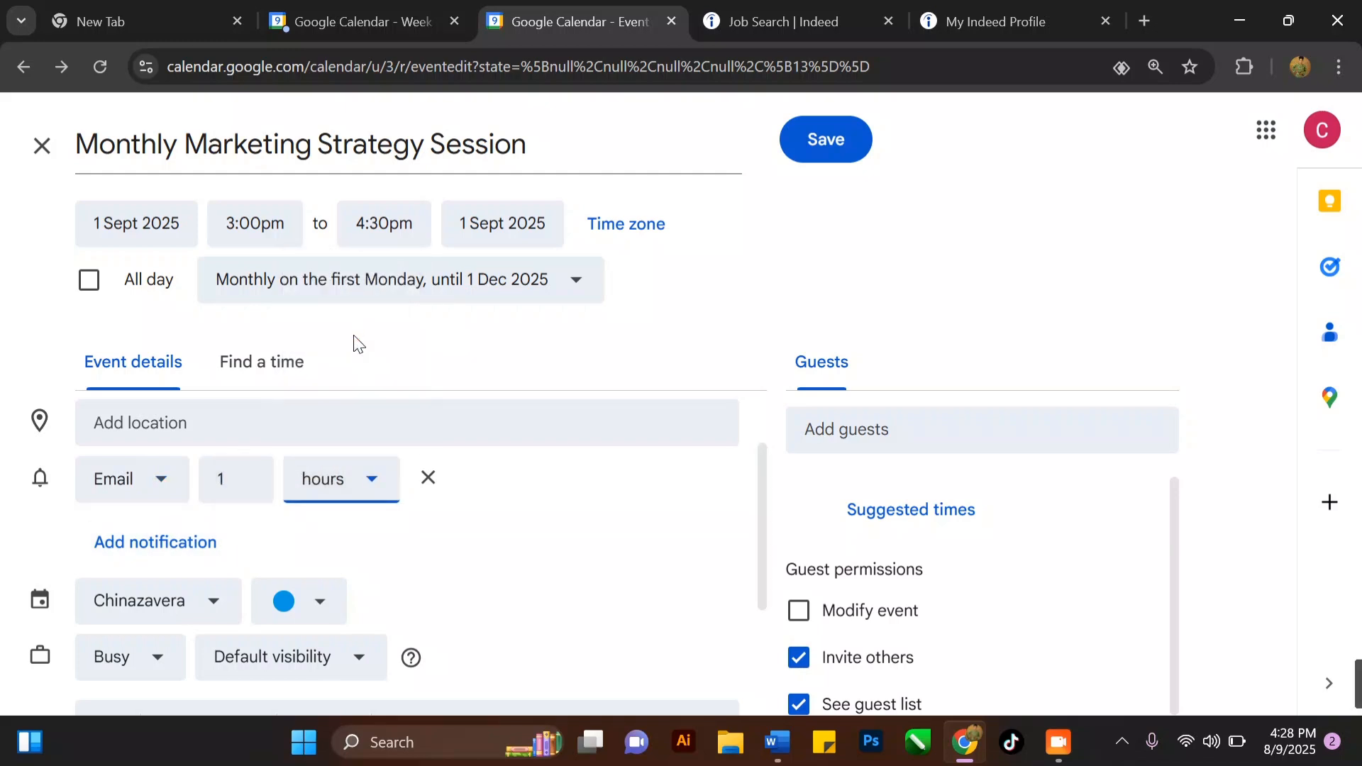
Add a second email reminder to the event, 30 minutes before the start
click(187, 543)
click(212, 547)
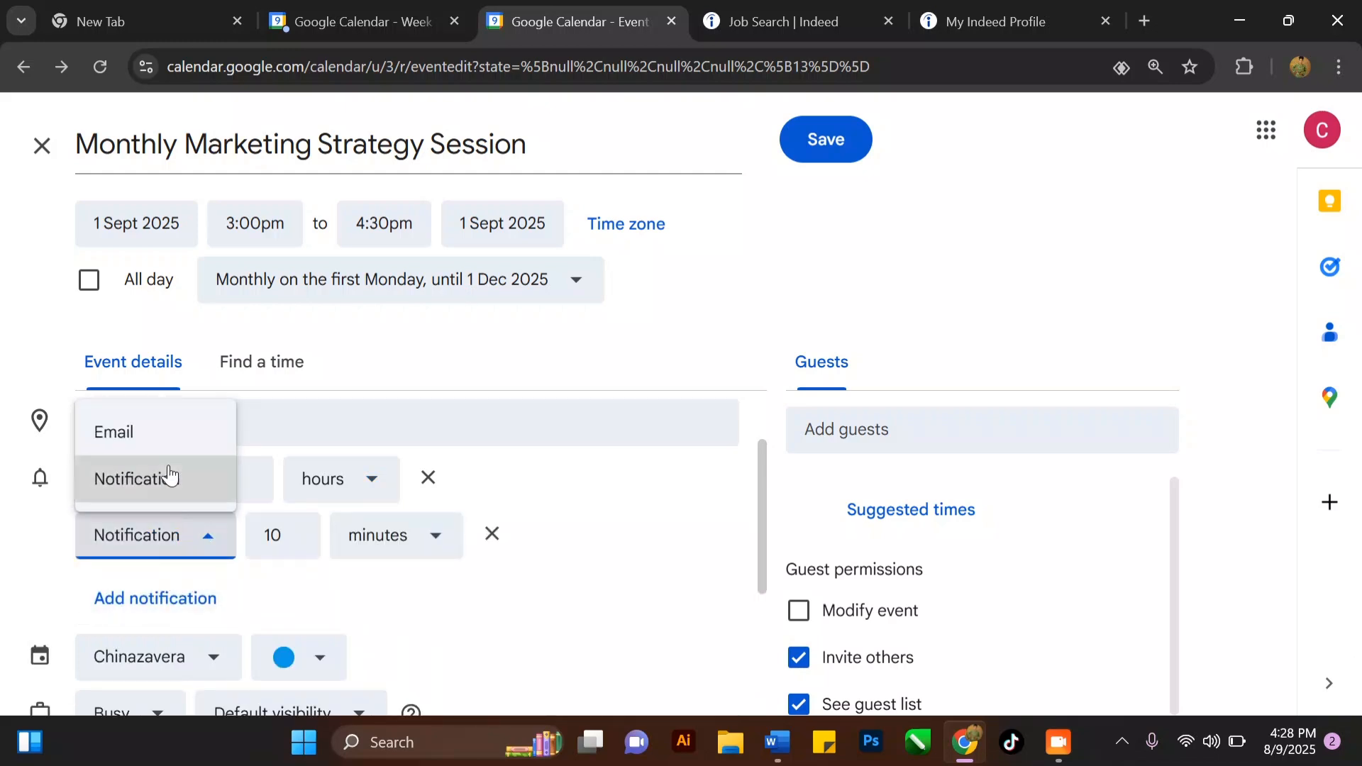
click(176, 432)
click(243, 557)
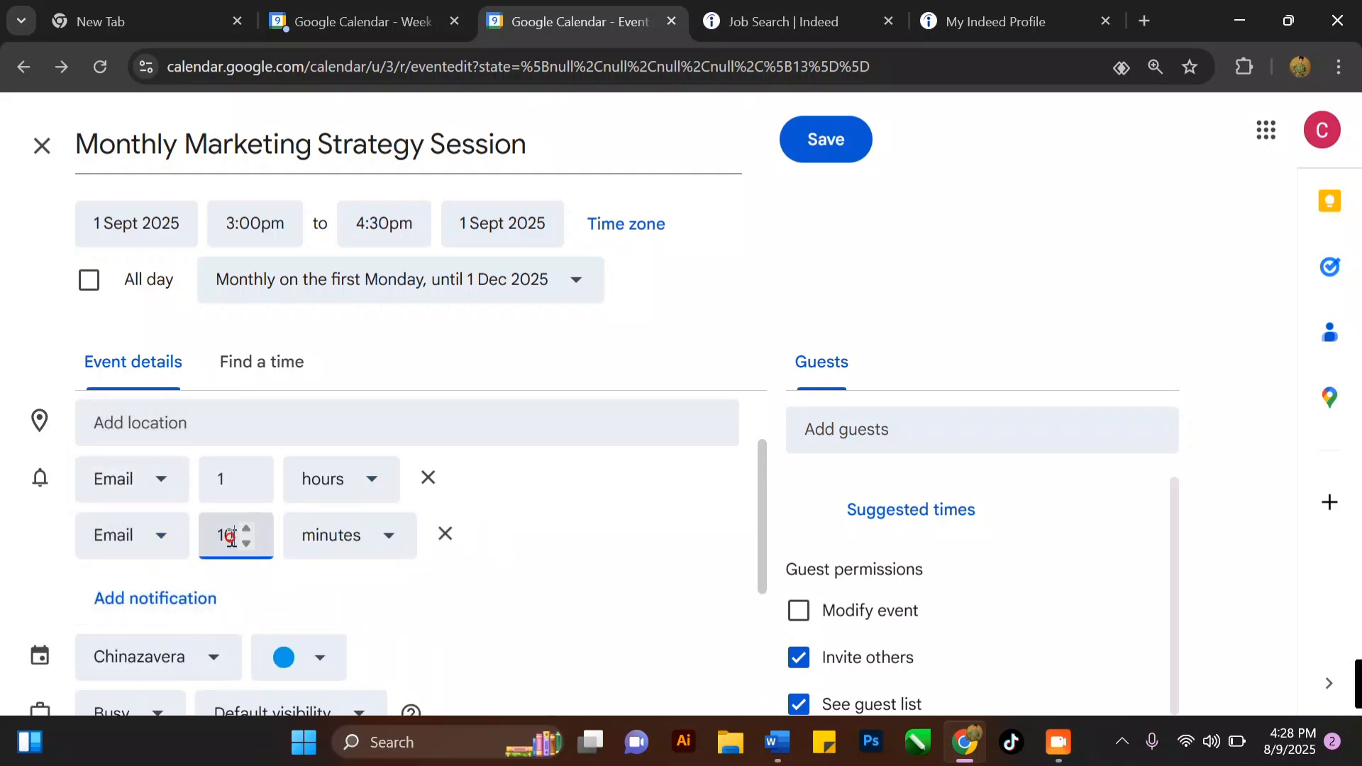
double_click(222, 537)
text(3)
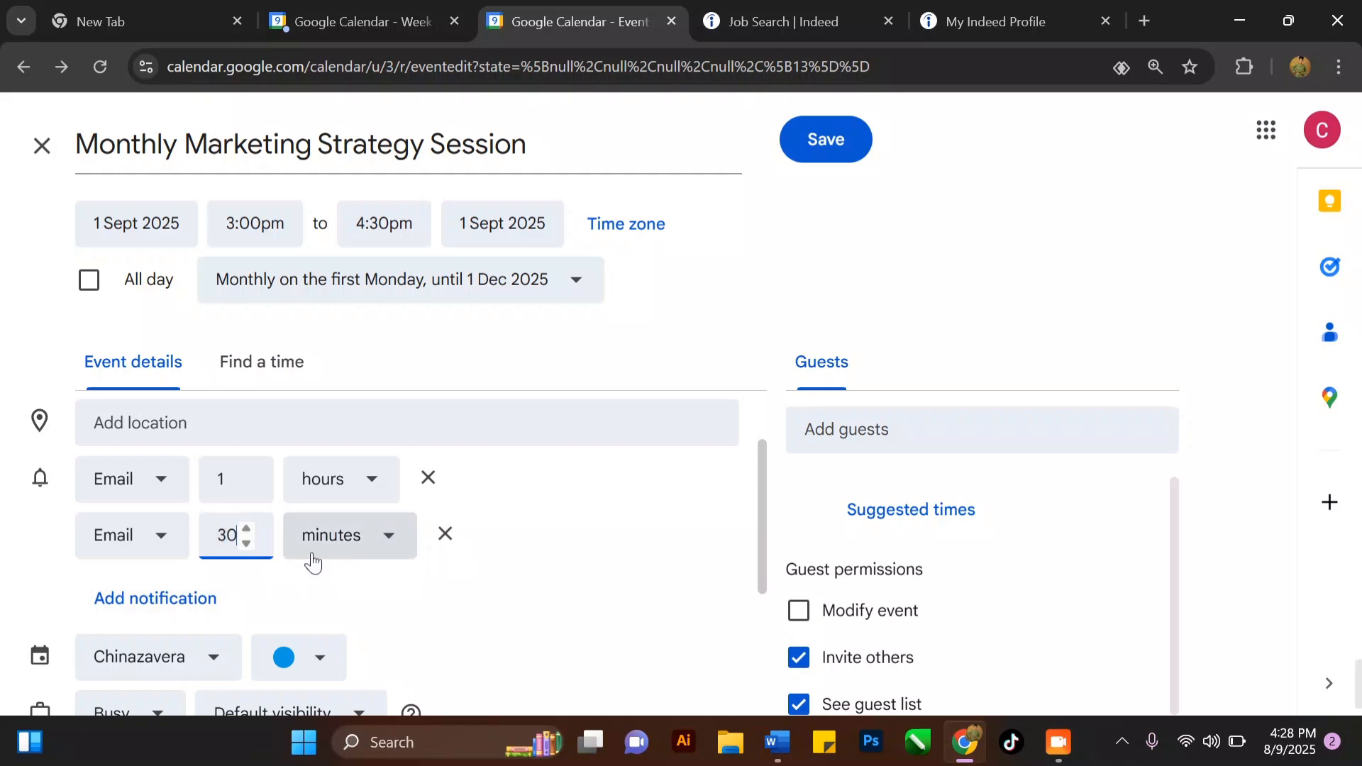
Colour the event dark green and keep its availability as Busy
scroll(272, 581, down, 1)
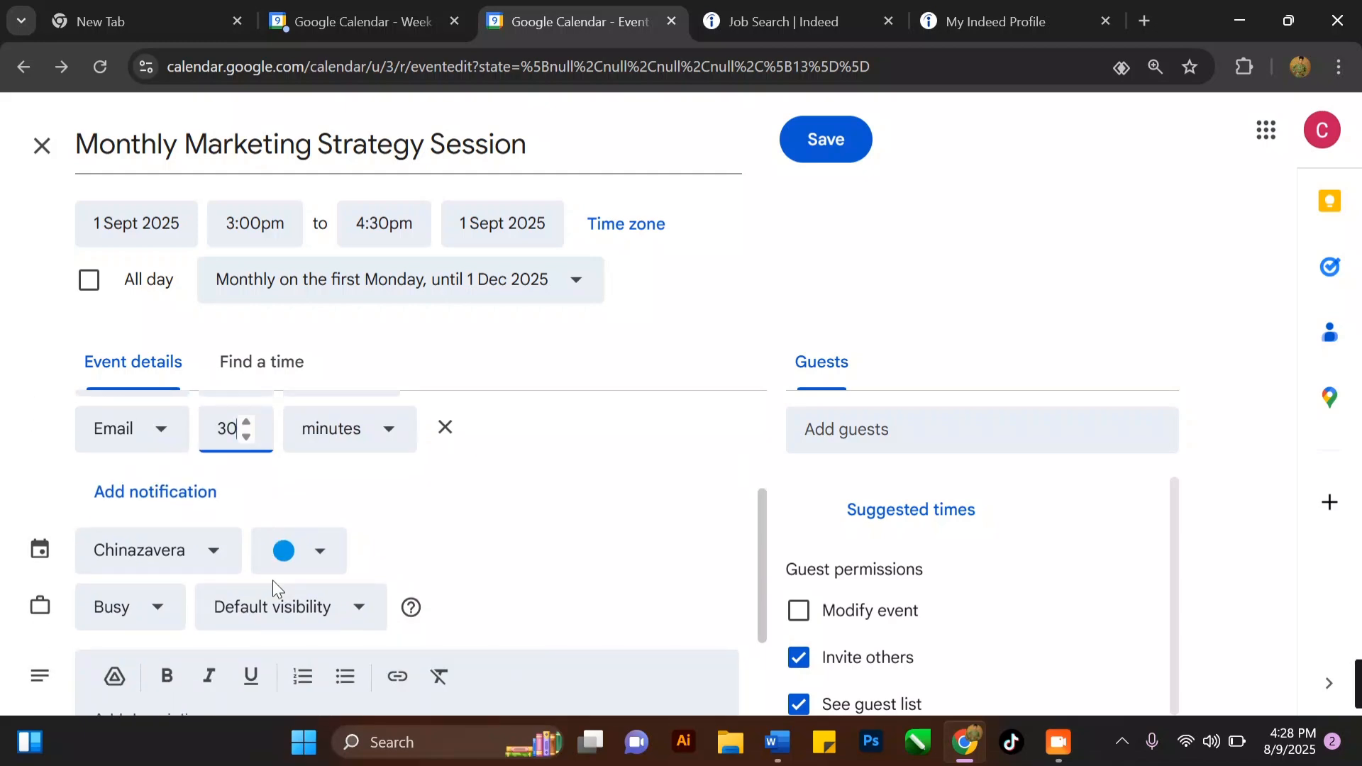
click(319, 558)
click(300, 469)
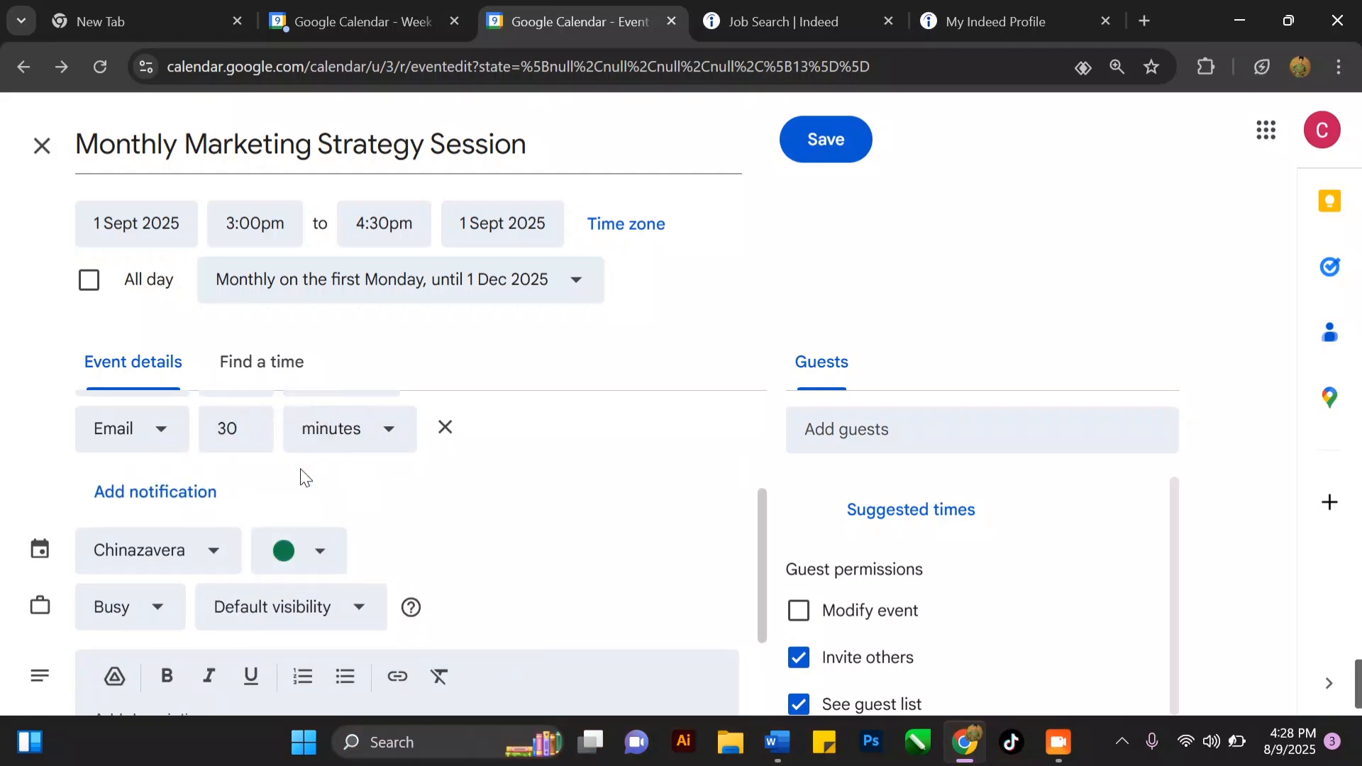
click(158, 613)
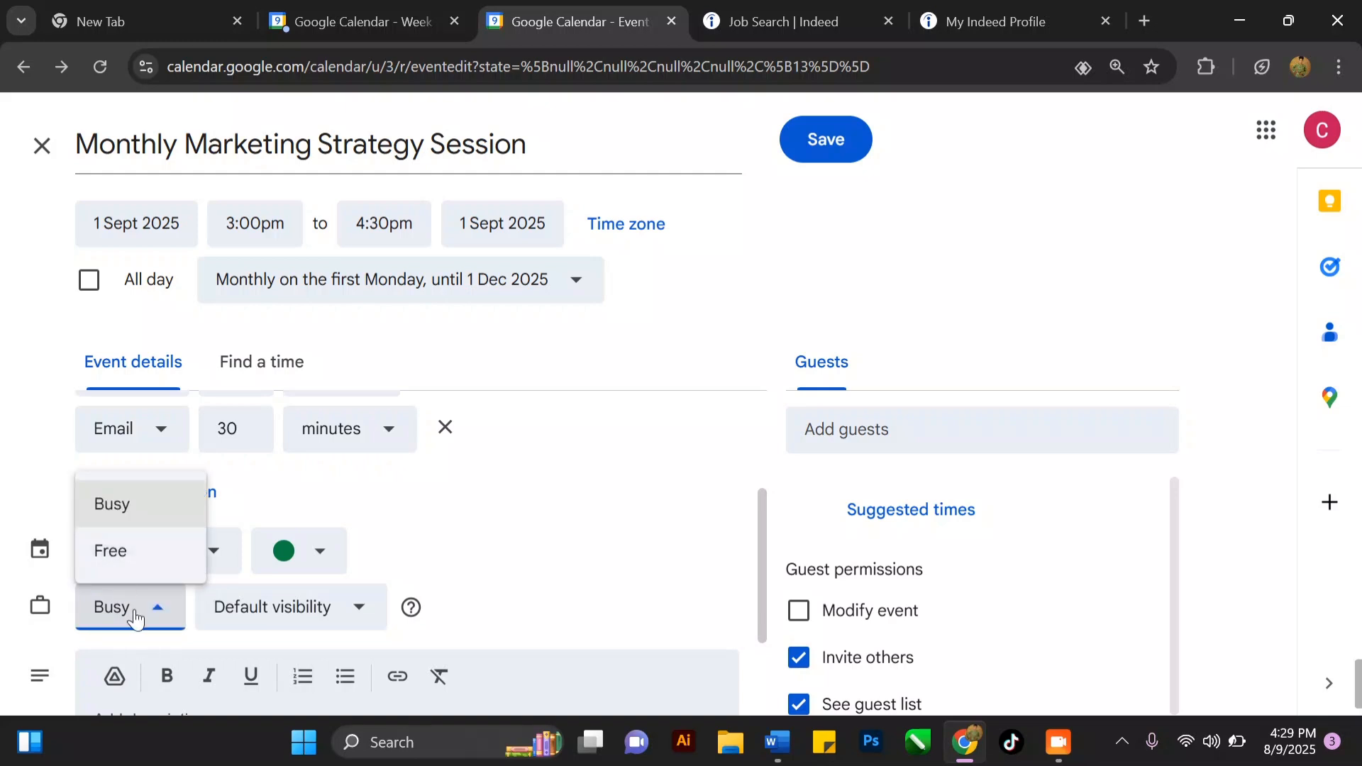
click(135, 617)
Copy the Google Meet conference info and paste it into the event description
scroll(129, 569, down, 3)
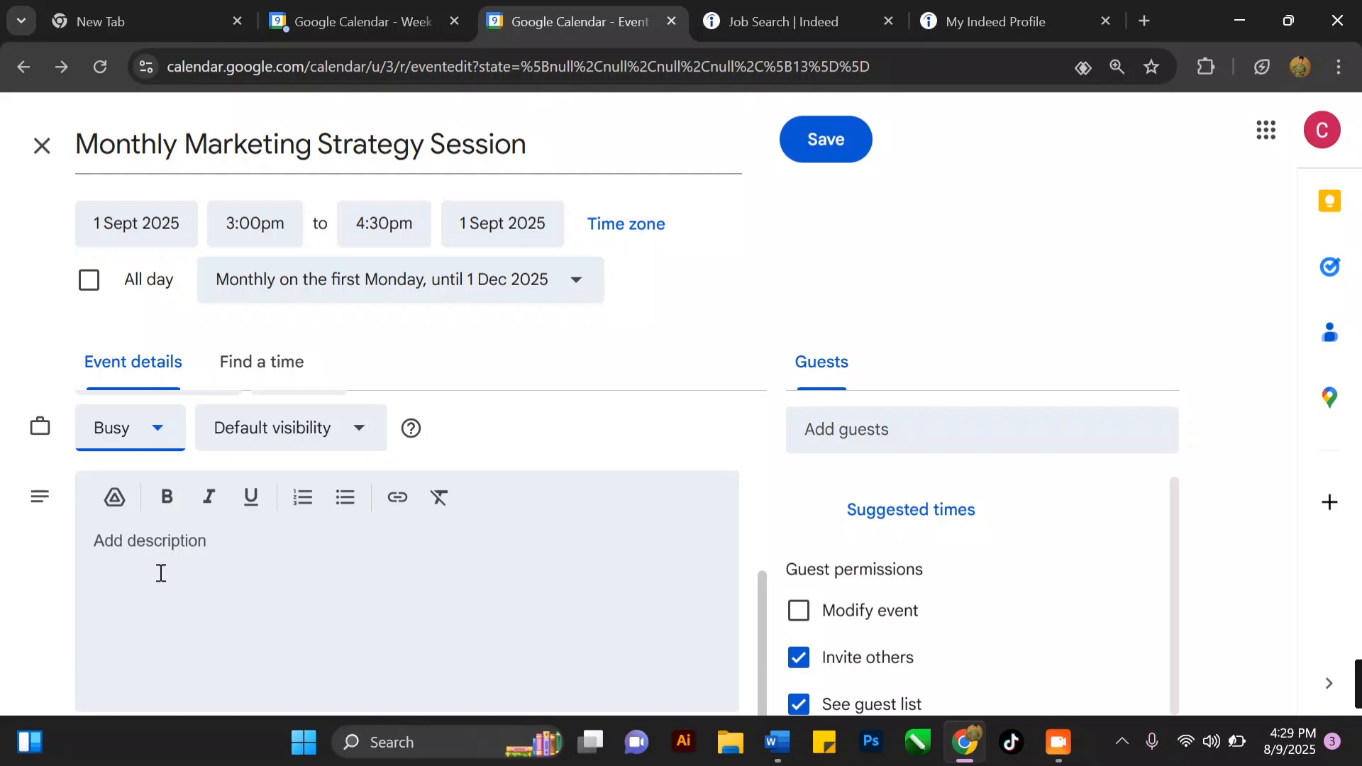
scroll(338, 493, up, 5)
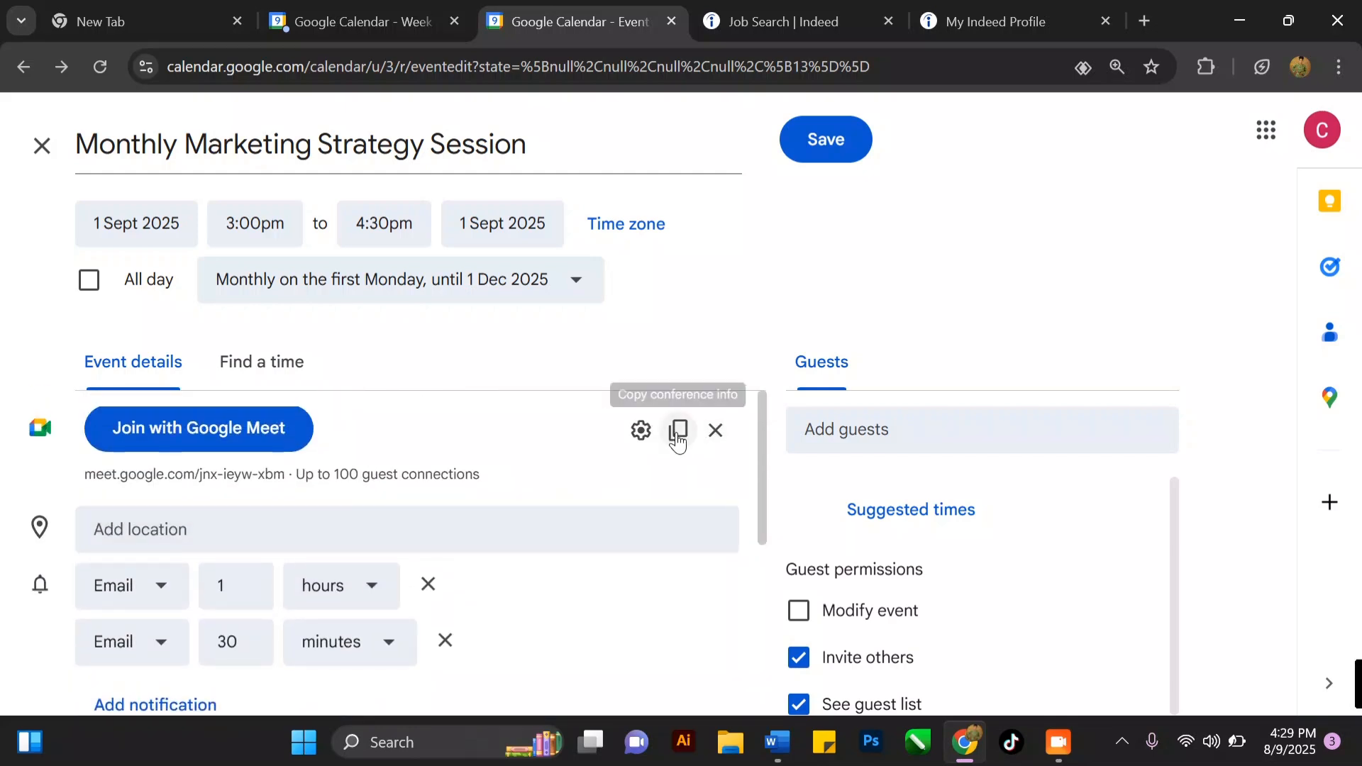
click(678, 430)
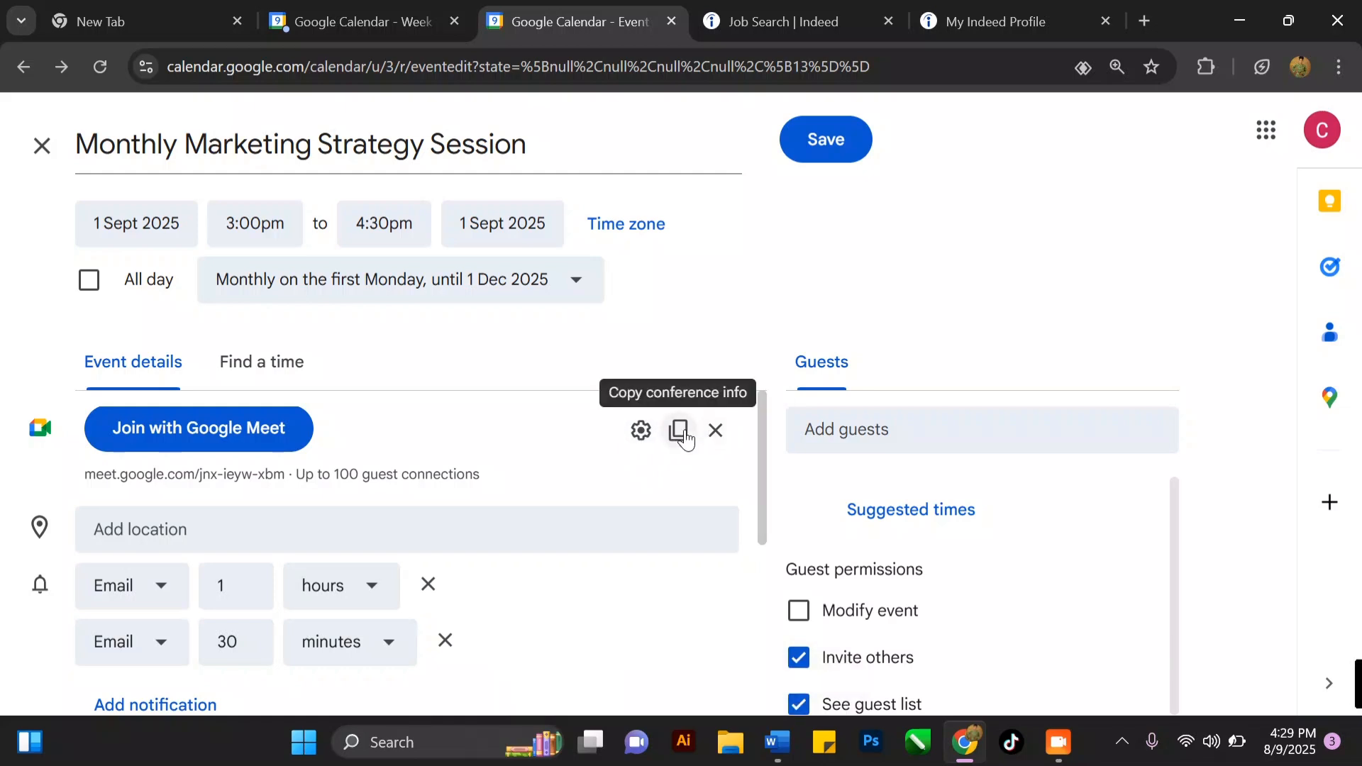
click(678, 429)
scroll(572, 480, down, 5)
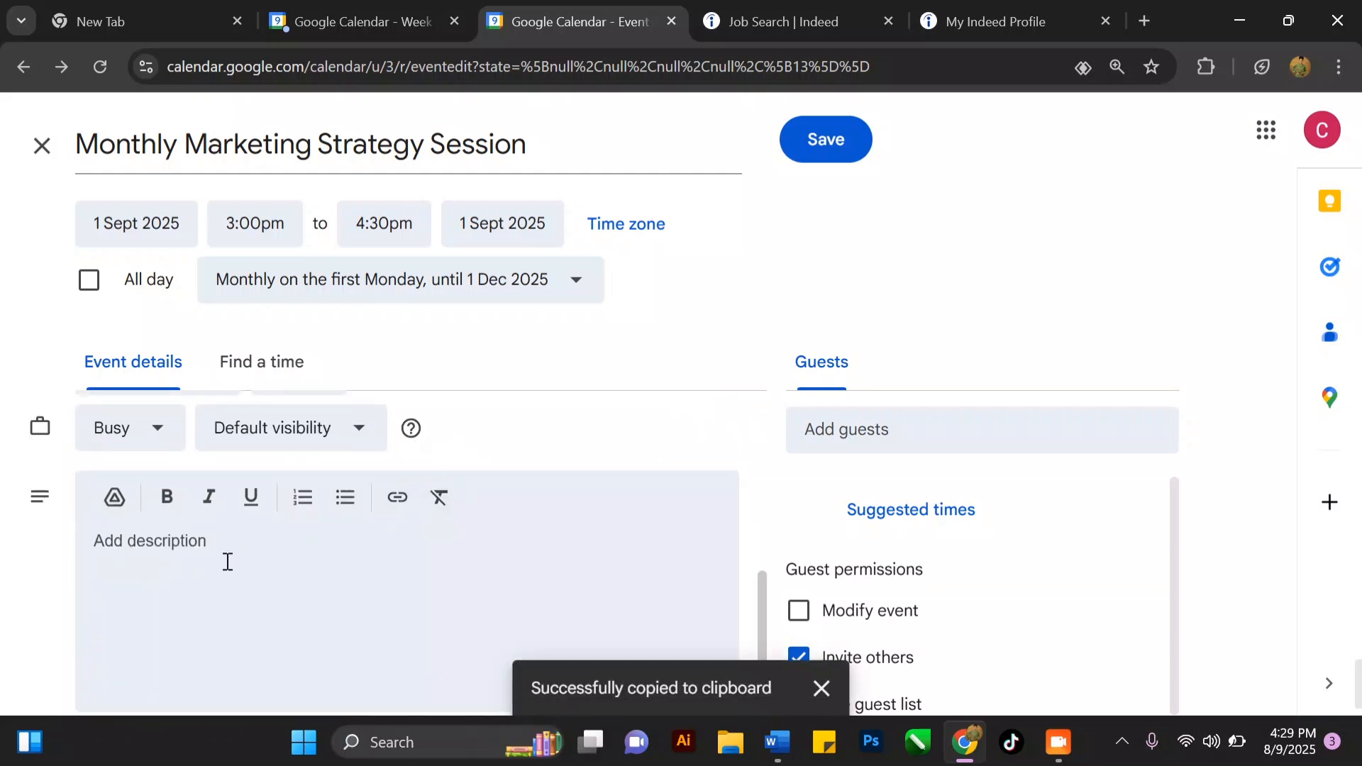
key(ctrl+v)
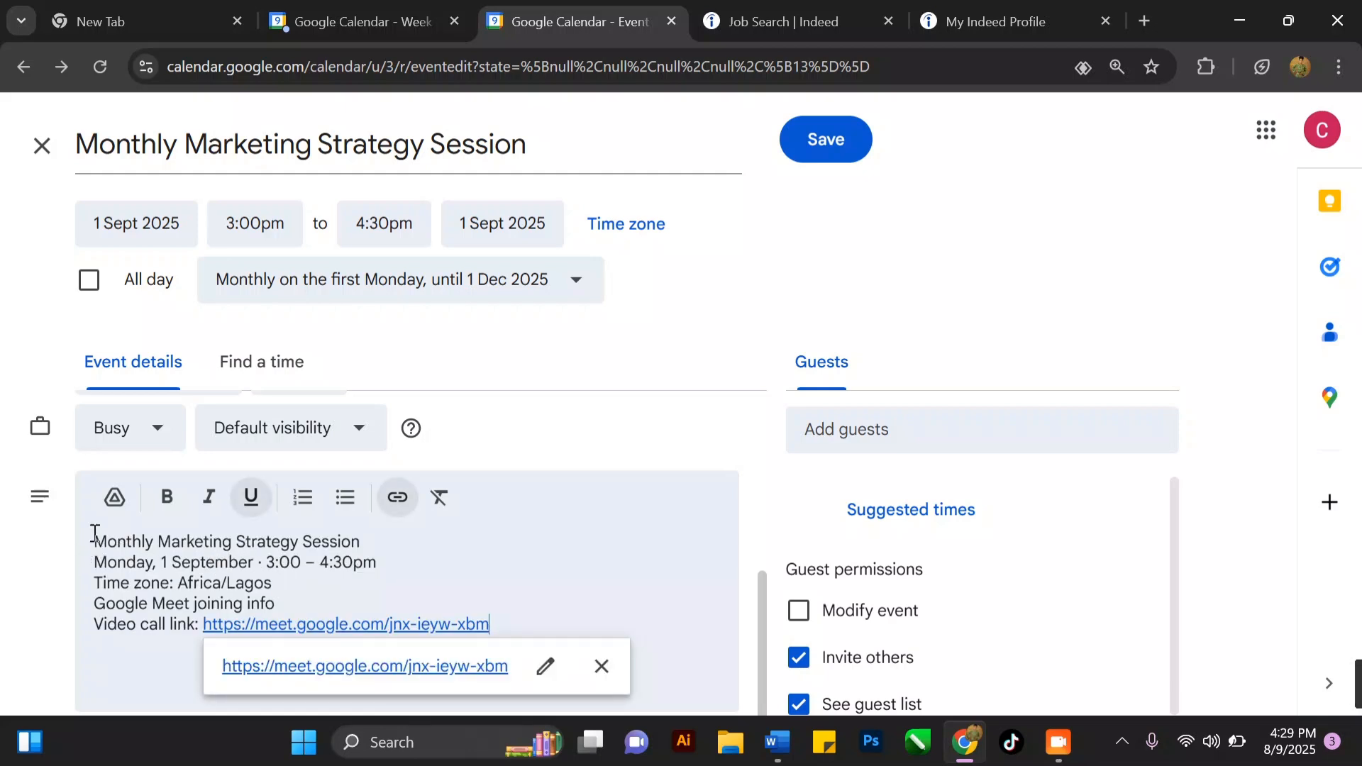
Make the "Monthly Marketing Strategy Session" line in the description bold and underlined
drag(97, 542, 364, 535)
click(162, 508)
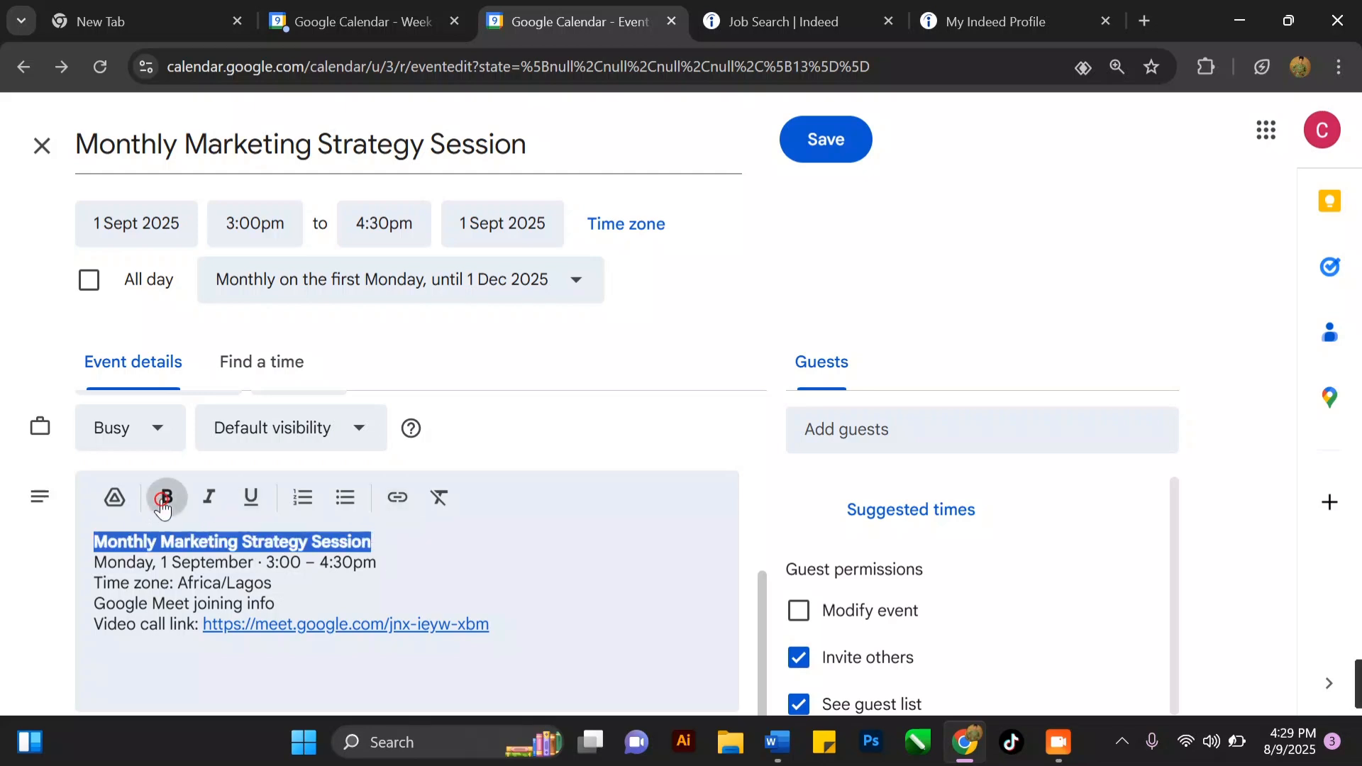
click(249, 505)
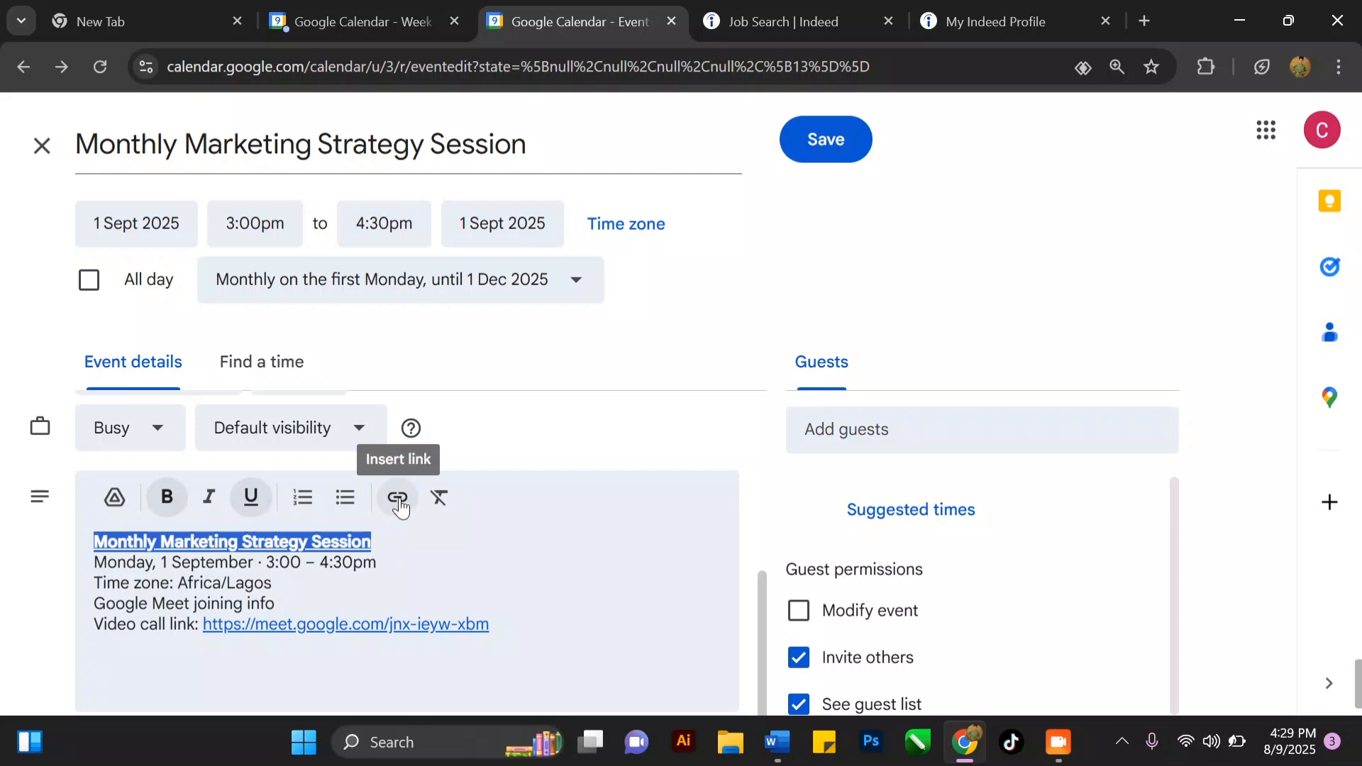
click(540, 552)
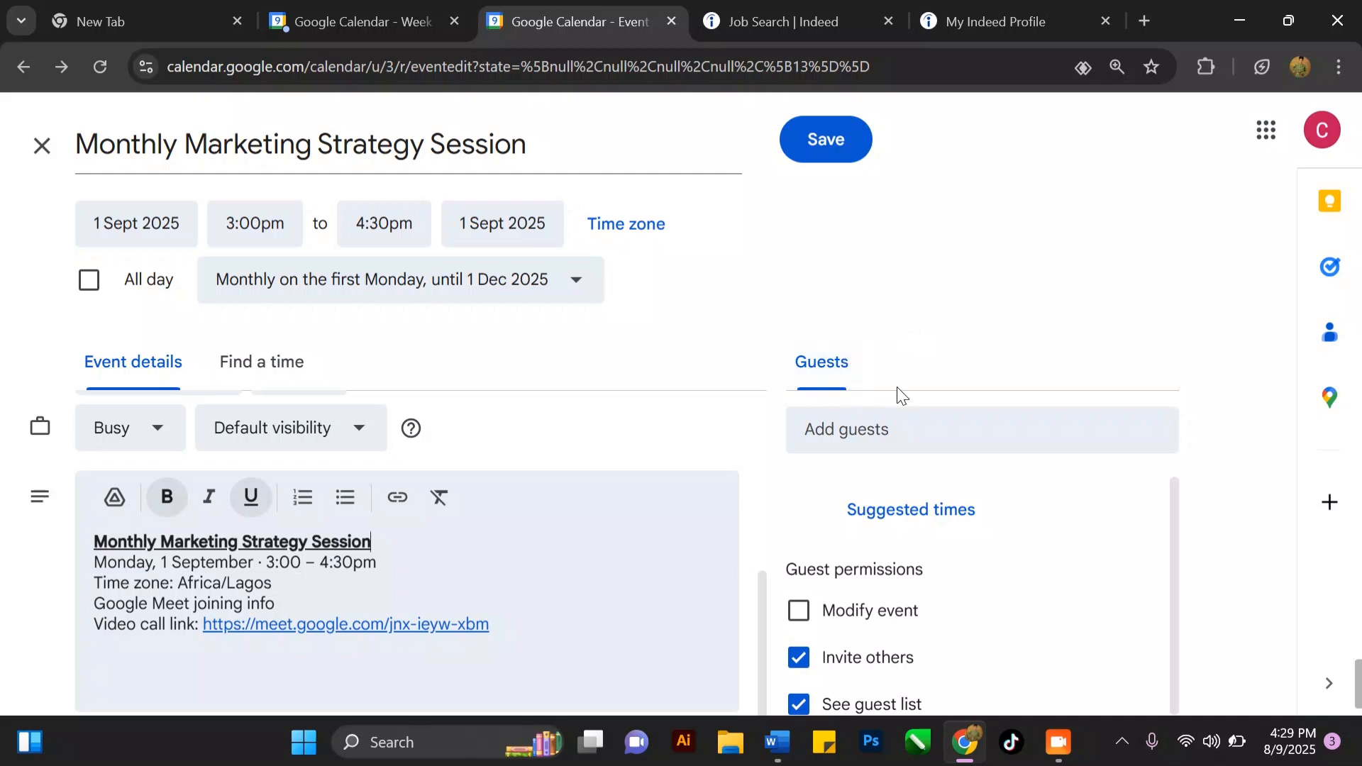
Add the suggested contact's e-mail as a guest and allow guests to modify the event
click(875, 440)
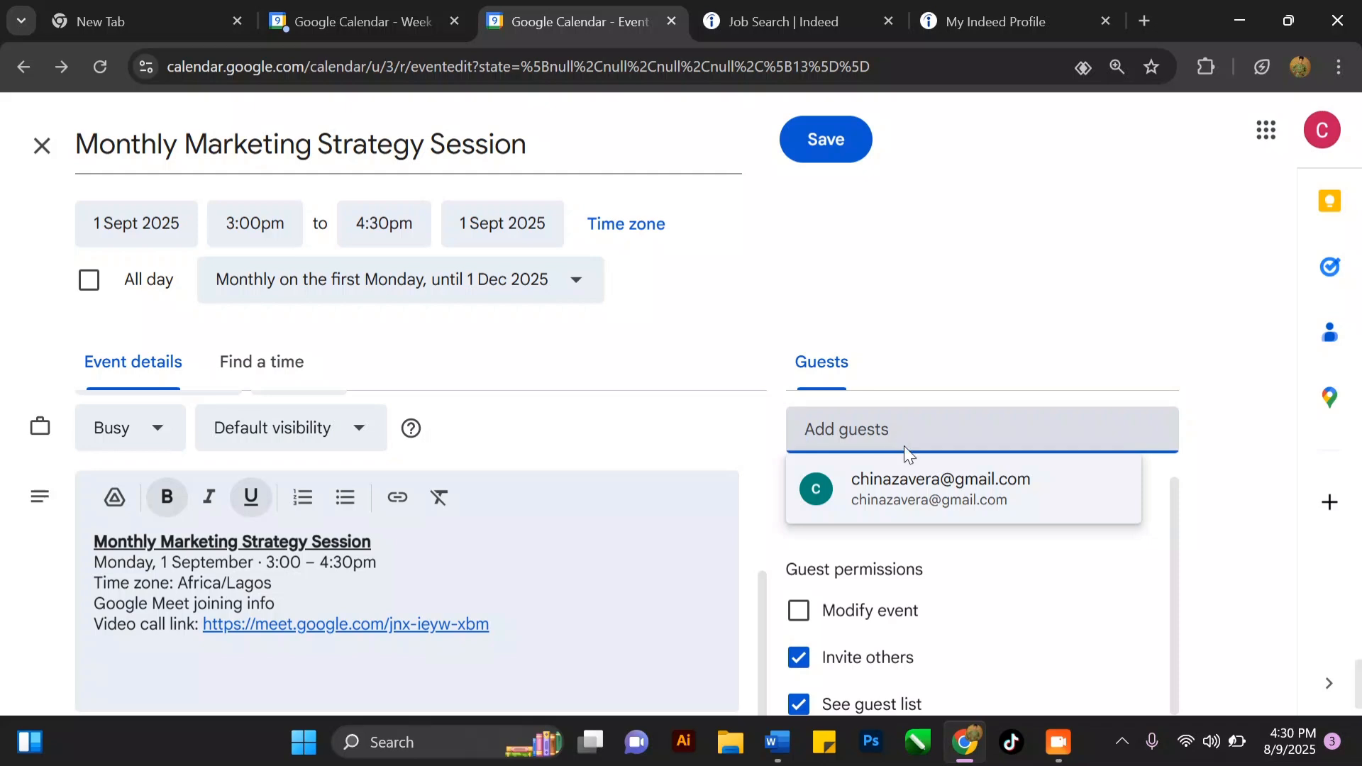
click(907, 490)
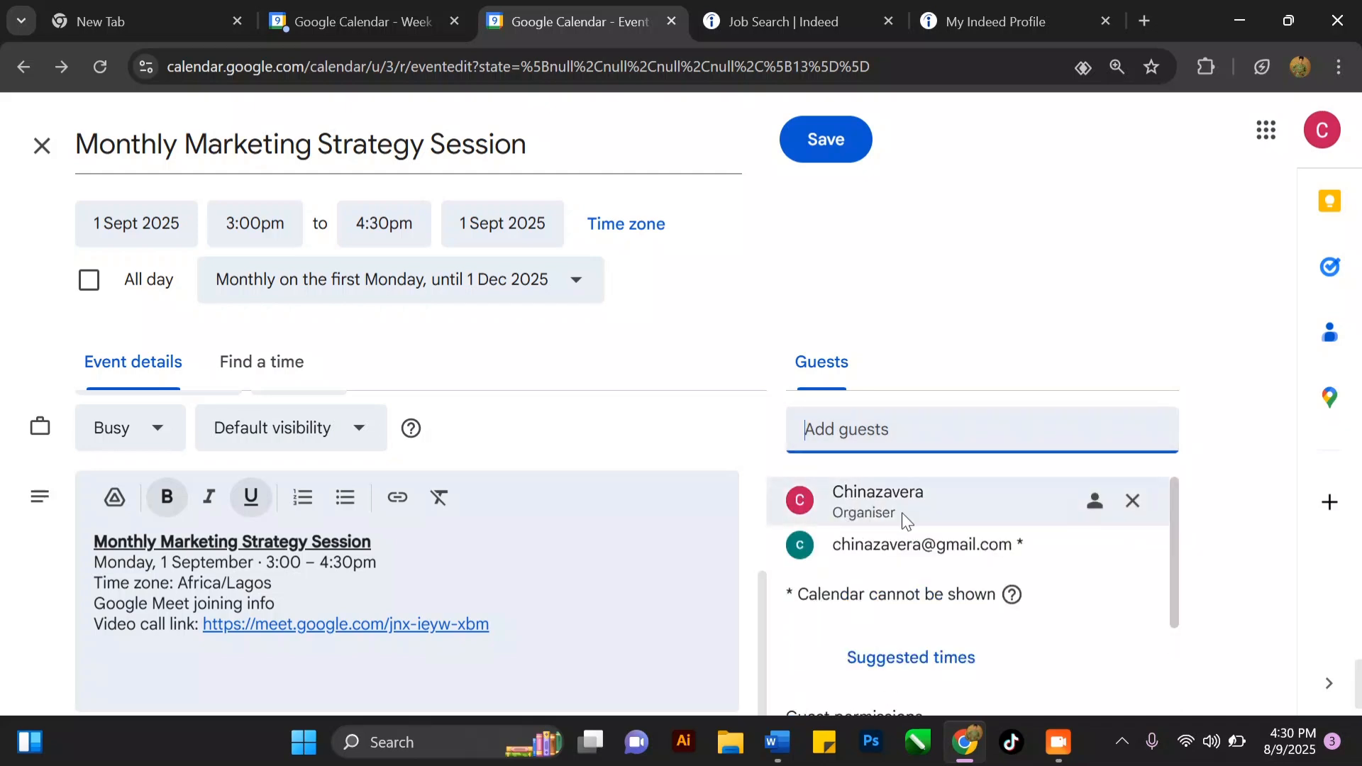
mouse_move(876, 547)
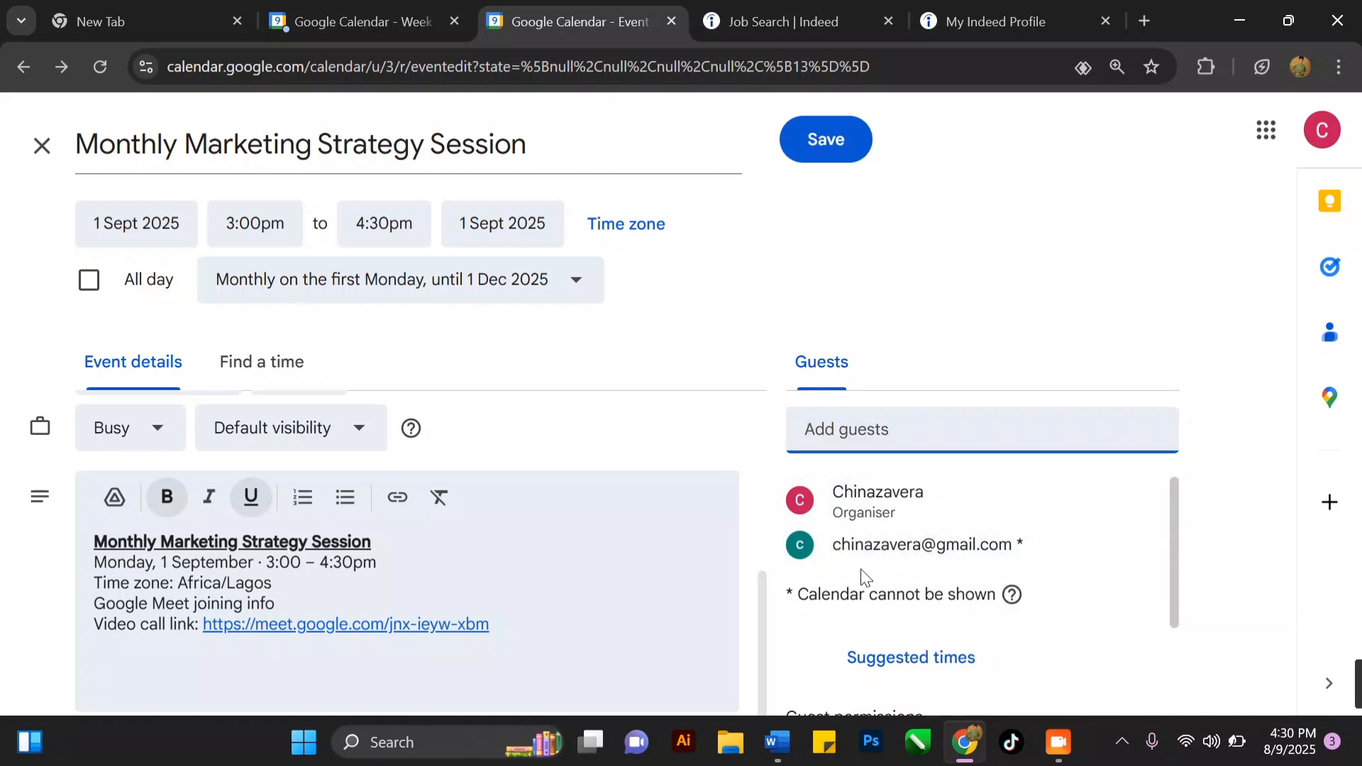
scroll(858, 571, down, 3)
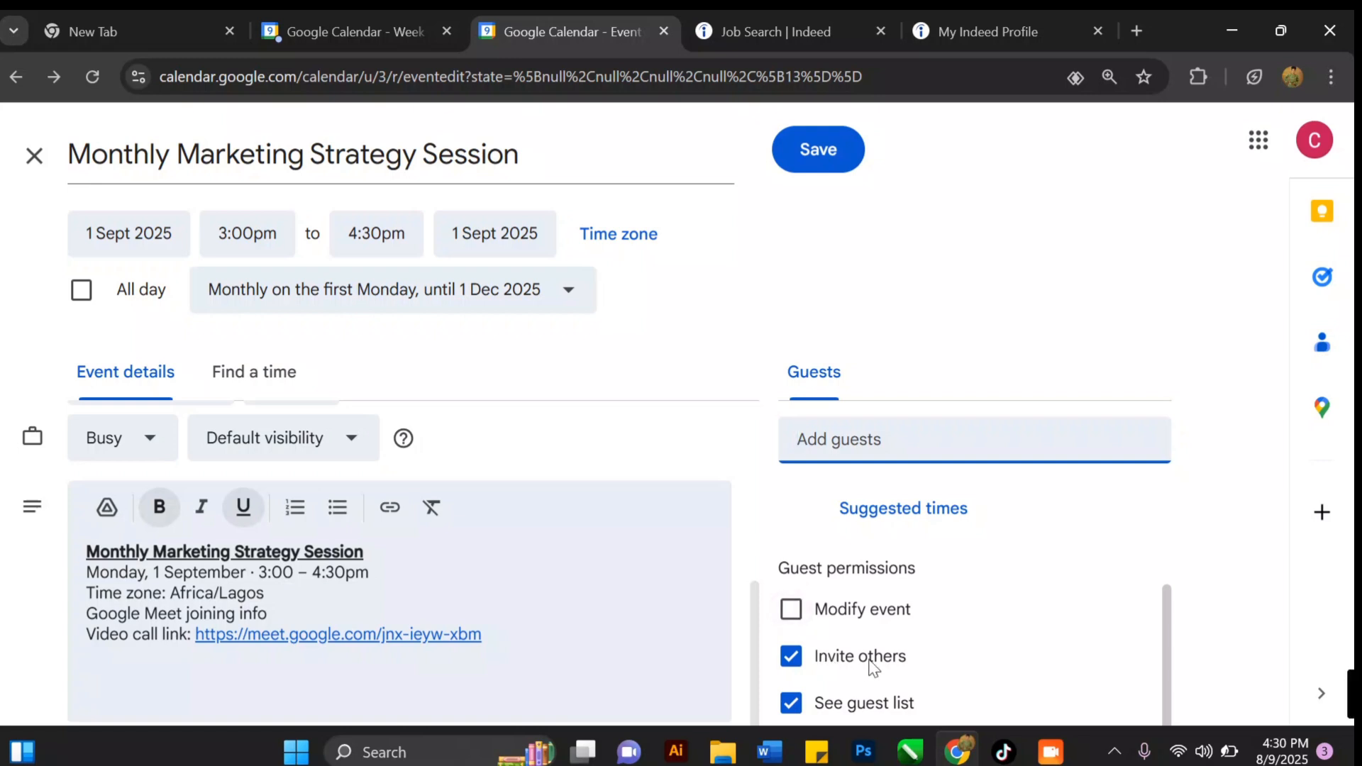
click(791, 622)
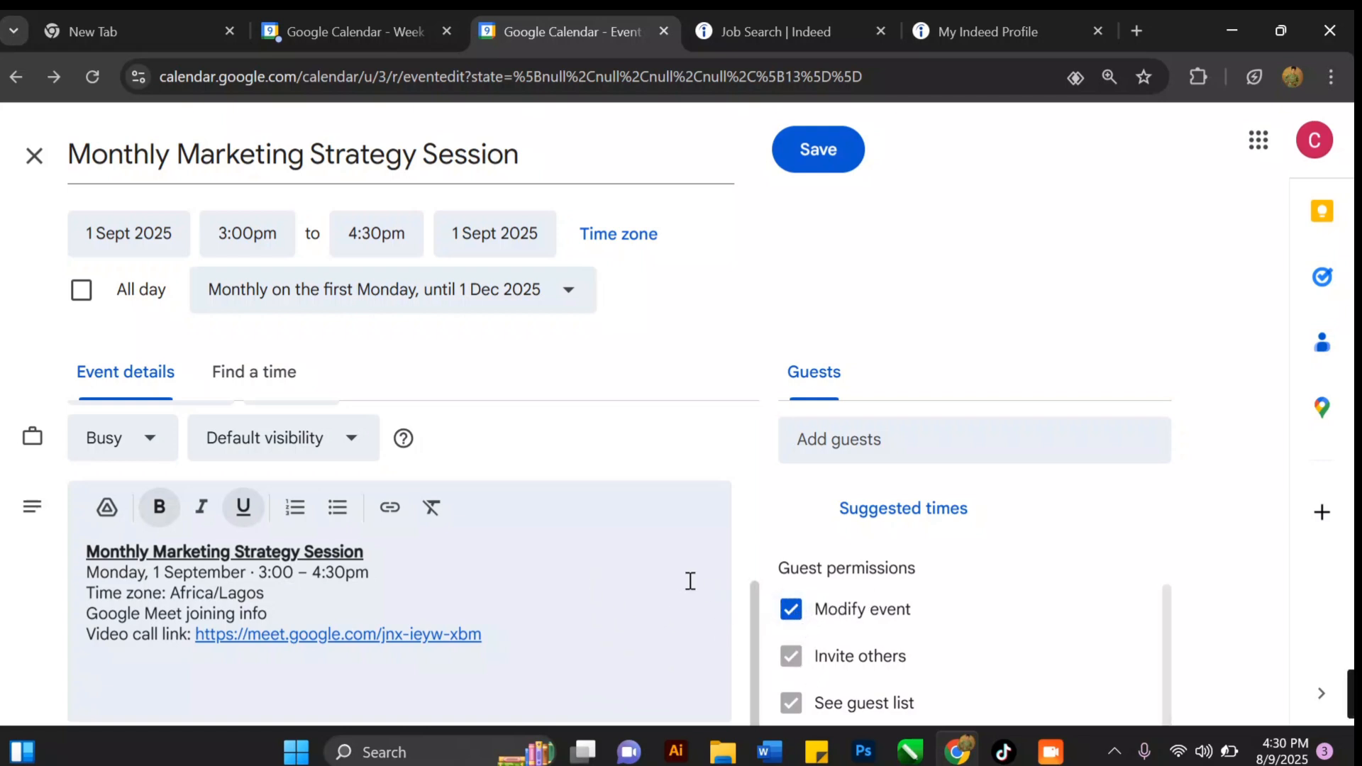
Review the event details and save the event without sending invitation emails to guests
scroll(665, 531, up, 1)
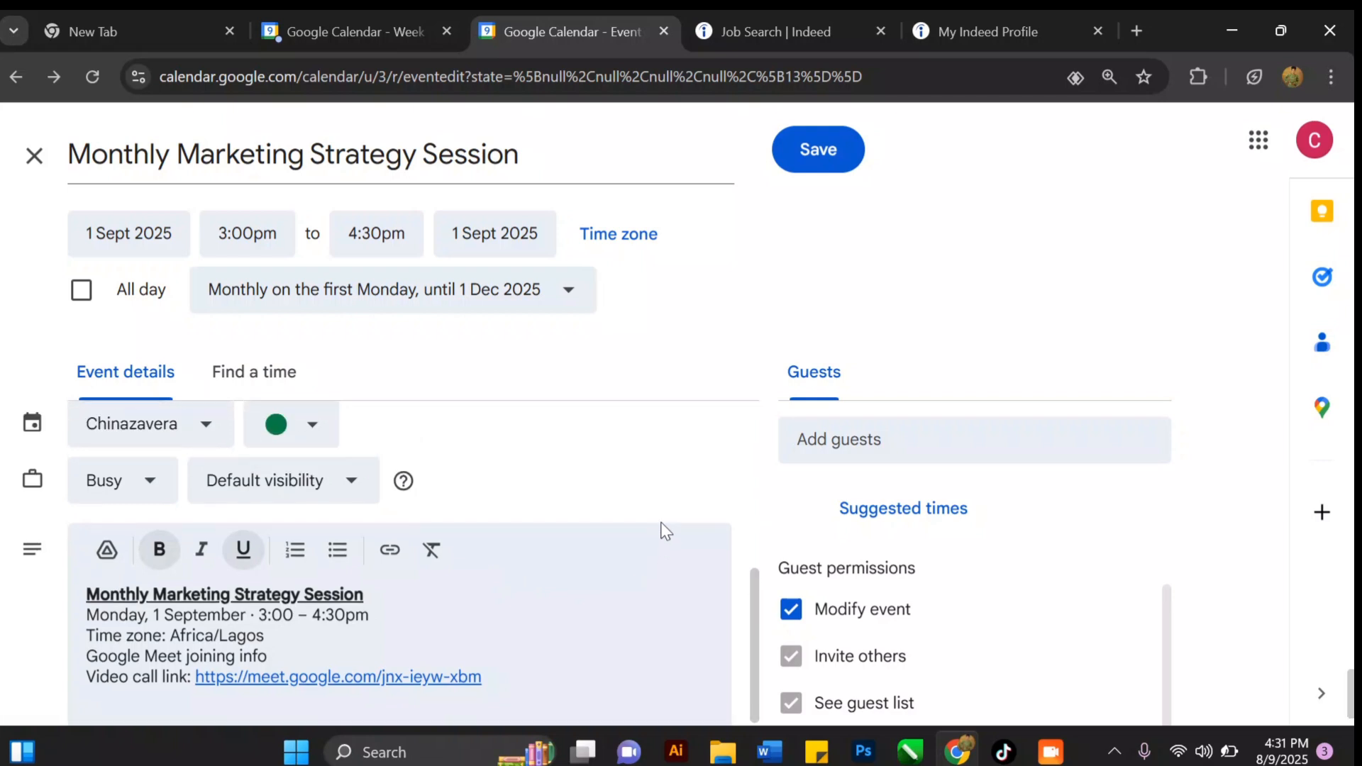
scroll(664, 531, up, 5)
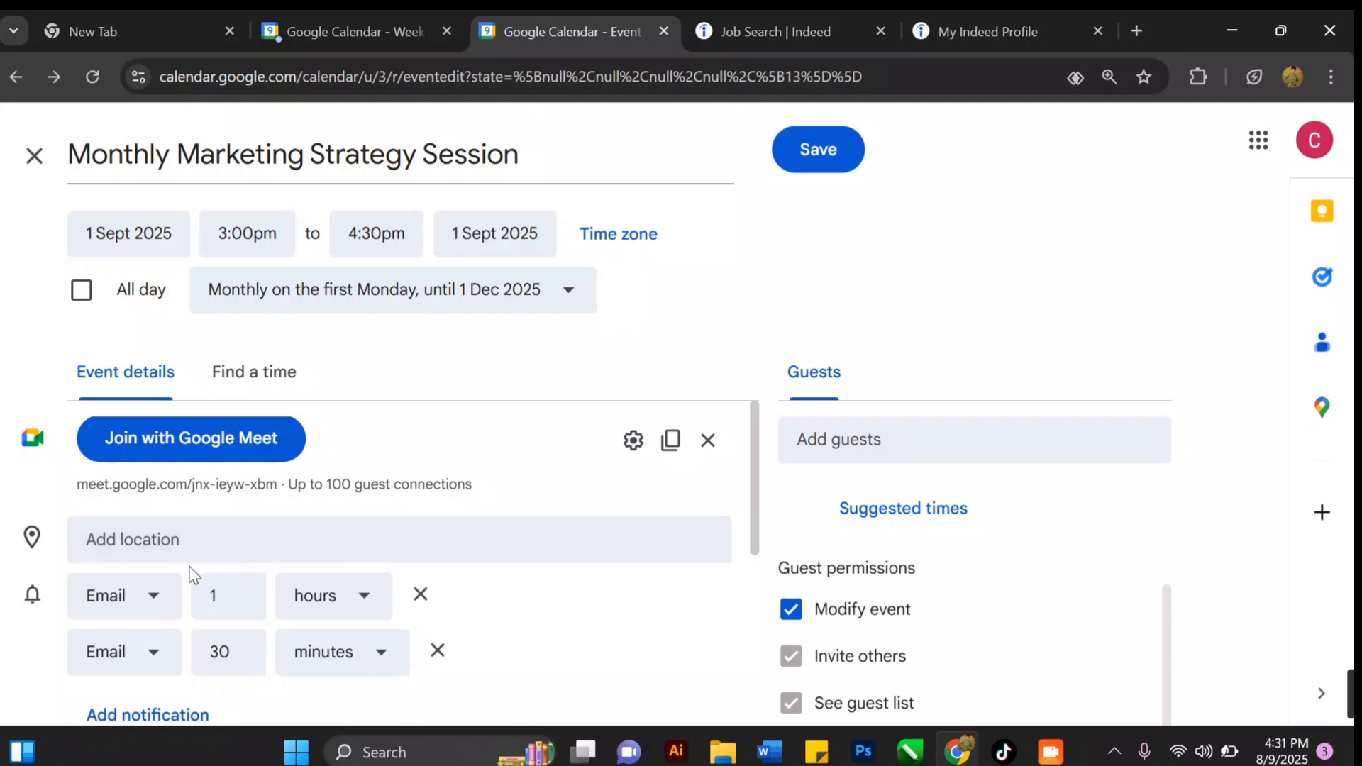
scroll(189, 565, down, 2)
scroll(237, 553, down, 4)
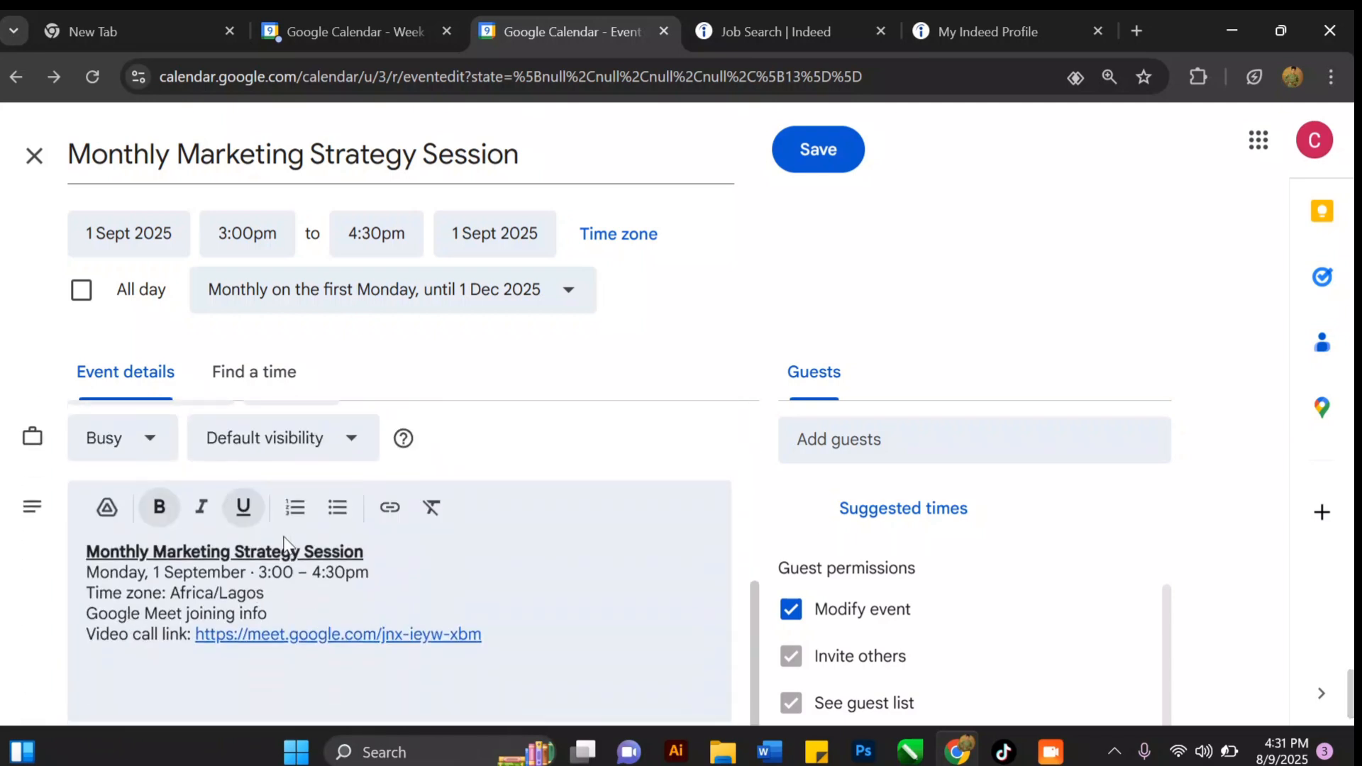
scroll(164, 562, up, 5)
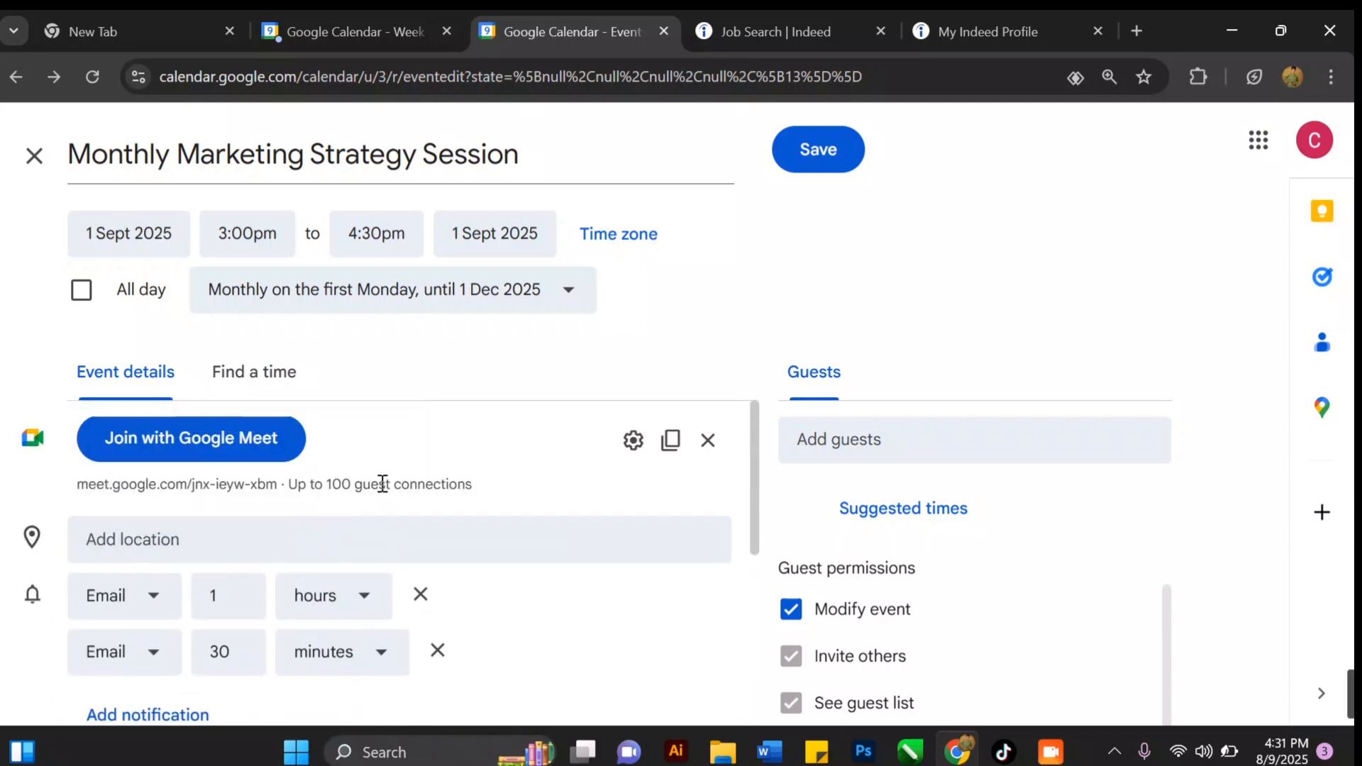
click(806, 146)
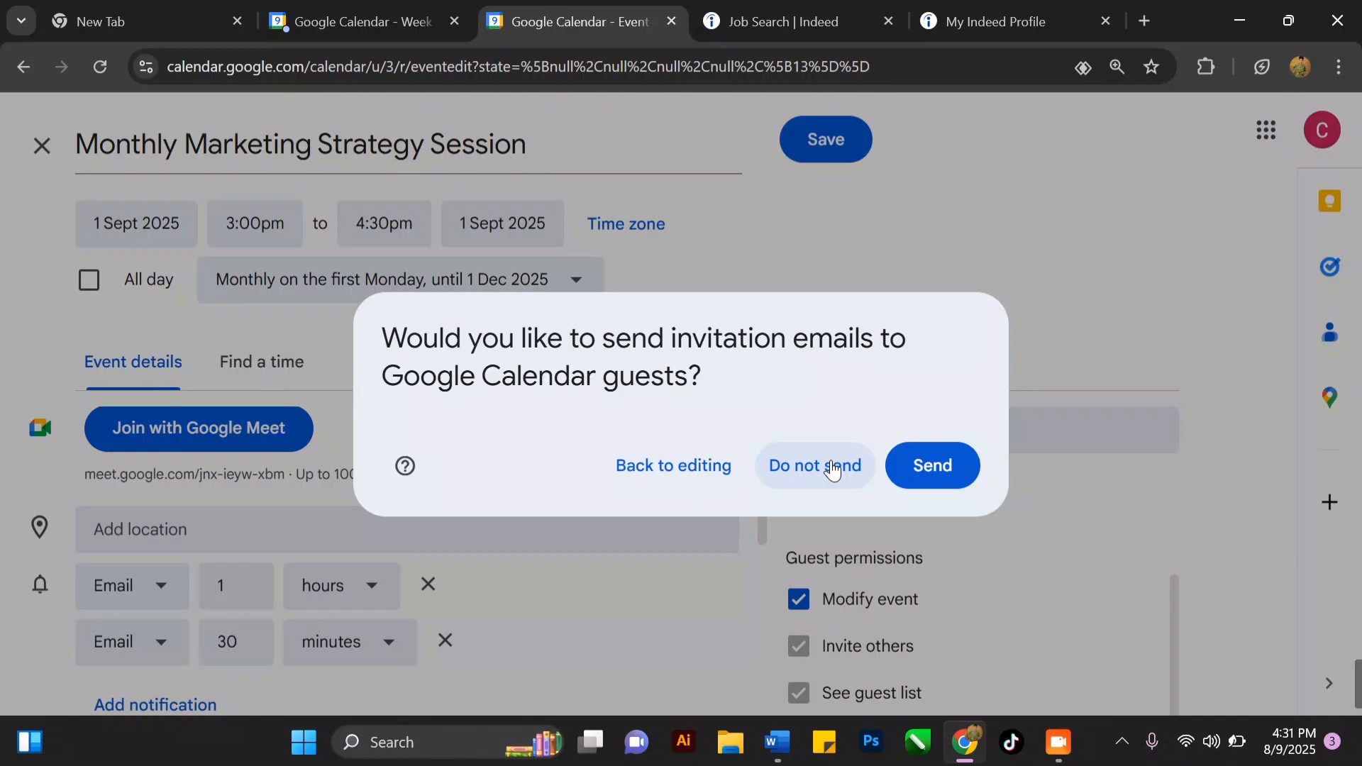
click(833, 468)
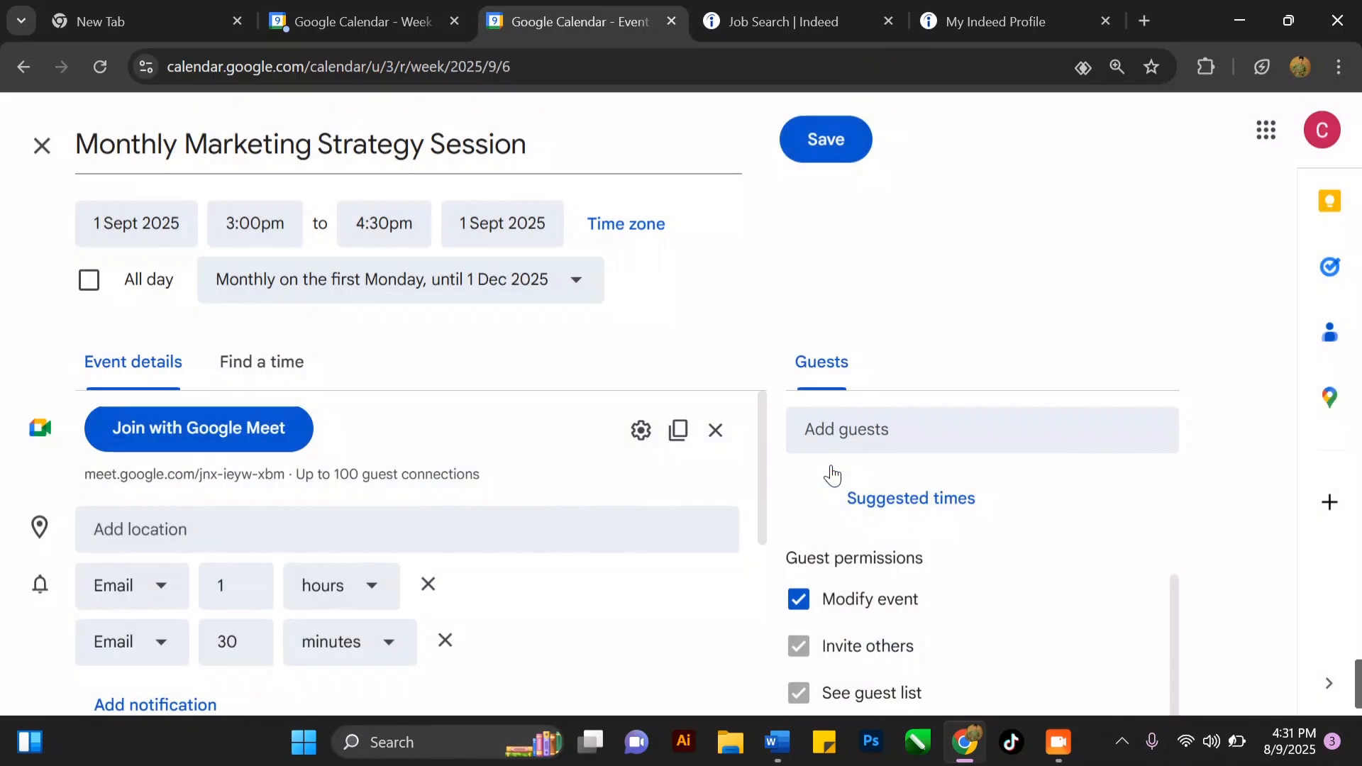